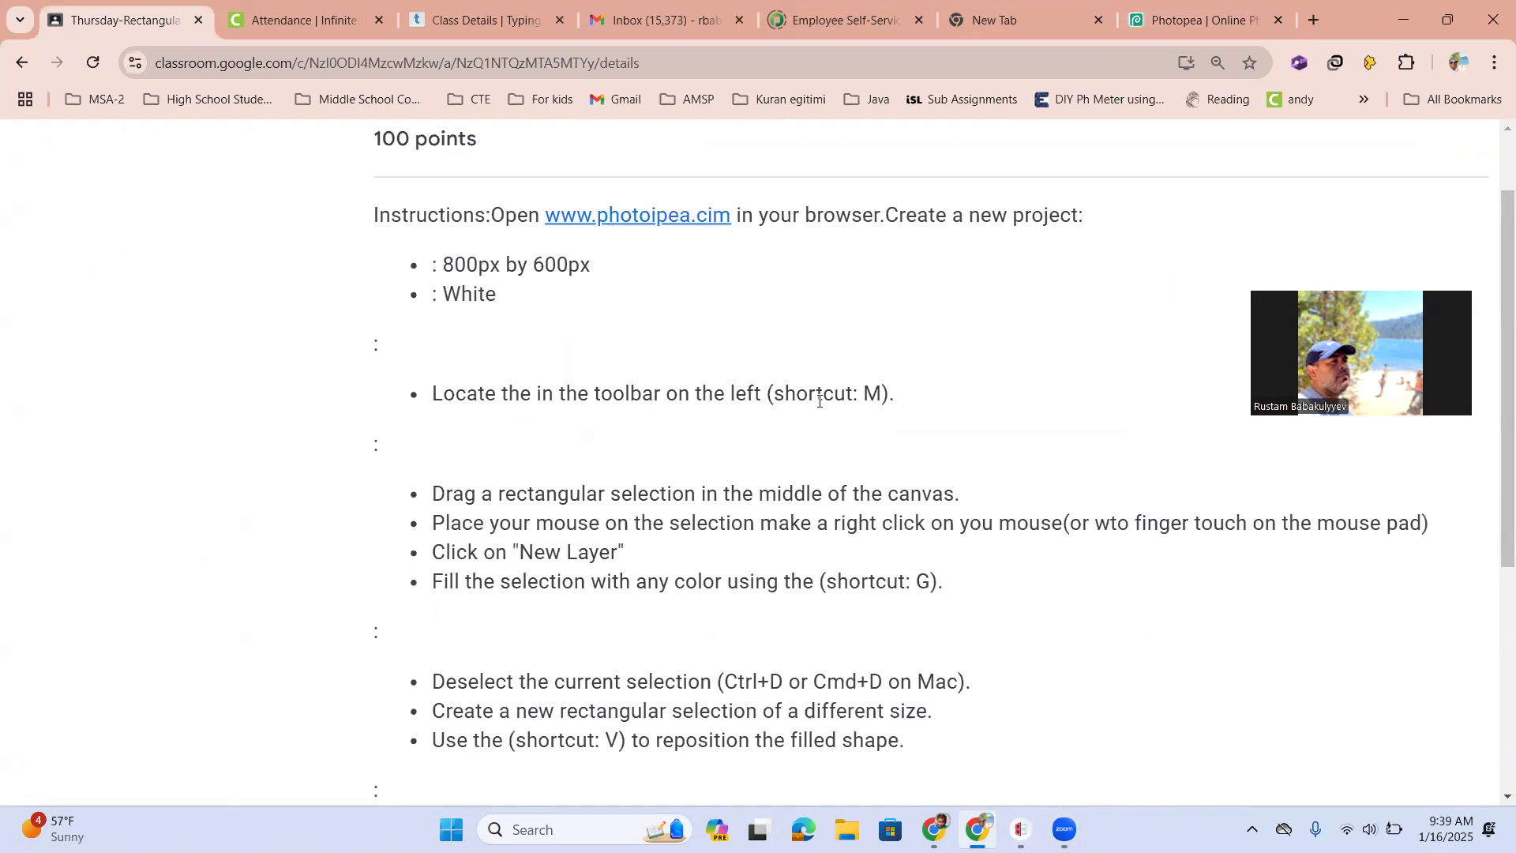
# Review the assignment instructions for the rectangular and ellipse selection tools on the Classroom page
pyautogui.hotkey('ctrl', '-')
pyautogui.hotkey('ctrl', '-')
pyautogui.hotkey('ctrl', '-')
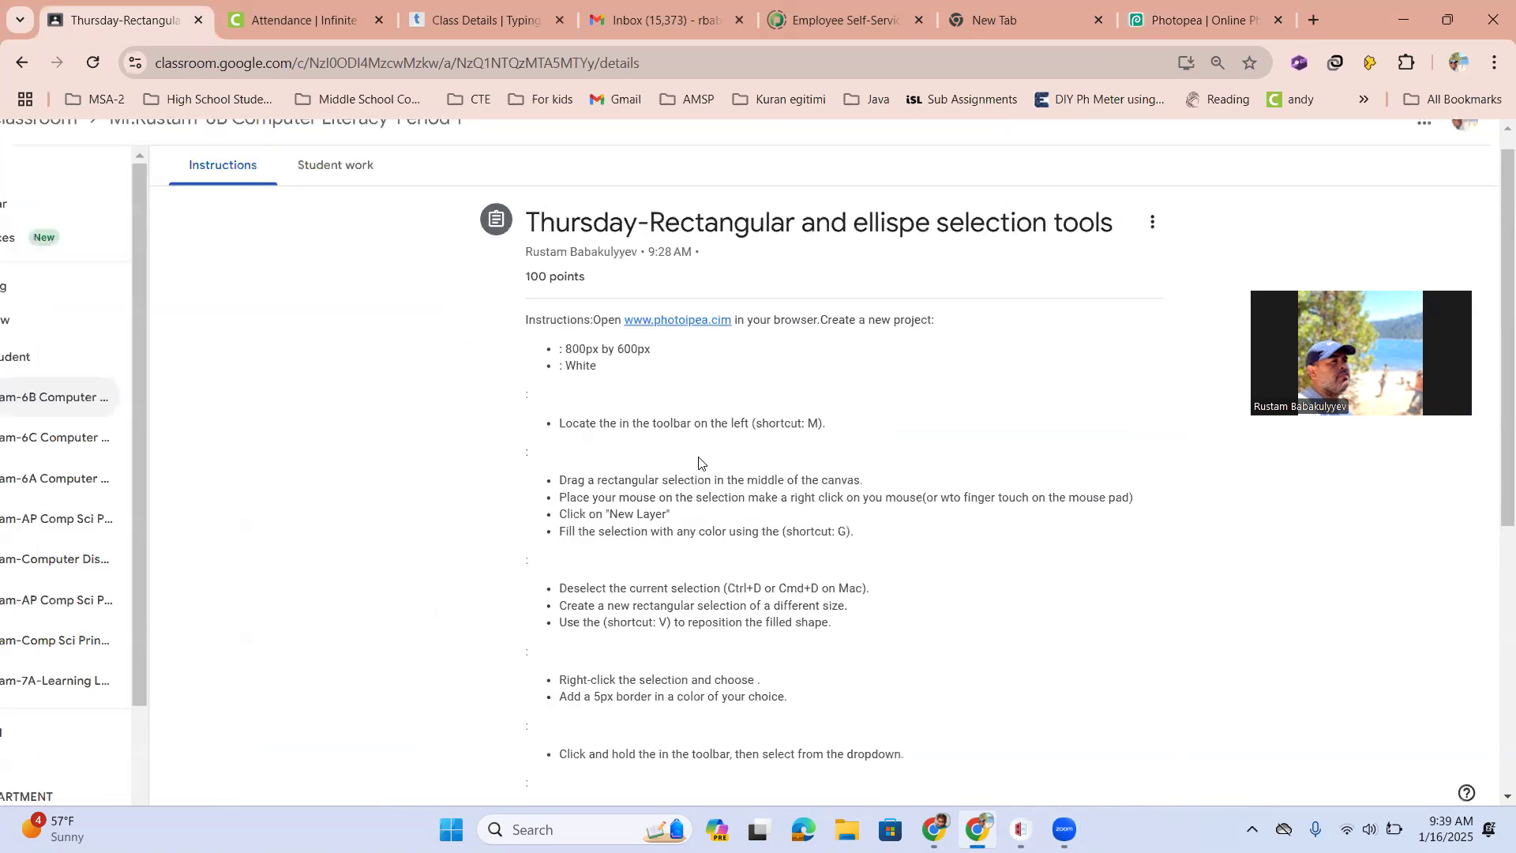
pyautogui.scroll(-2, 700, 464)
pyautogui.scroll(3, 677, 473)
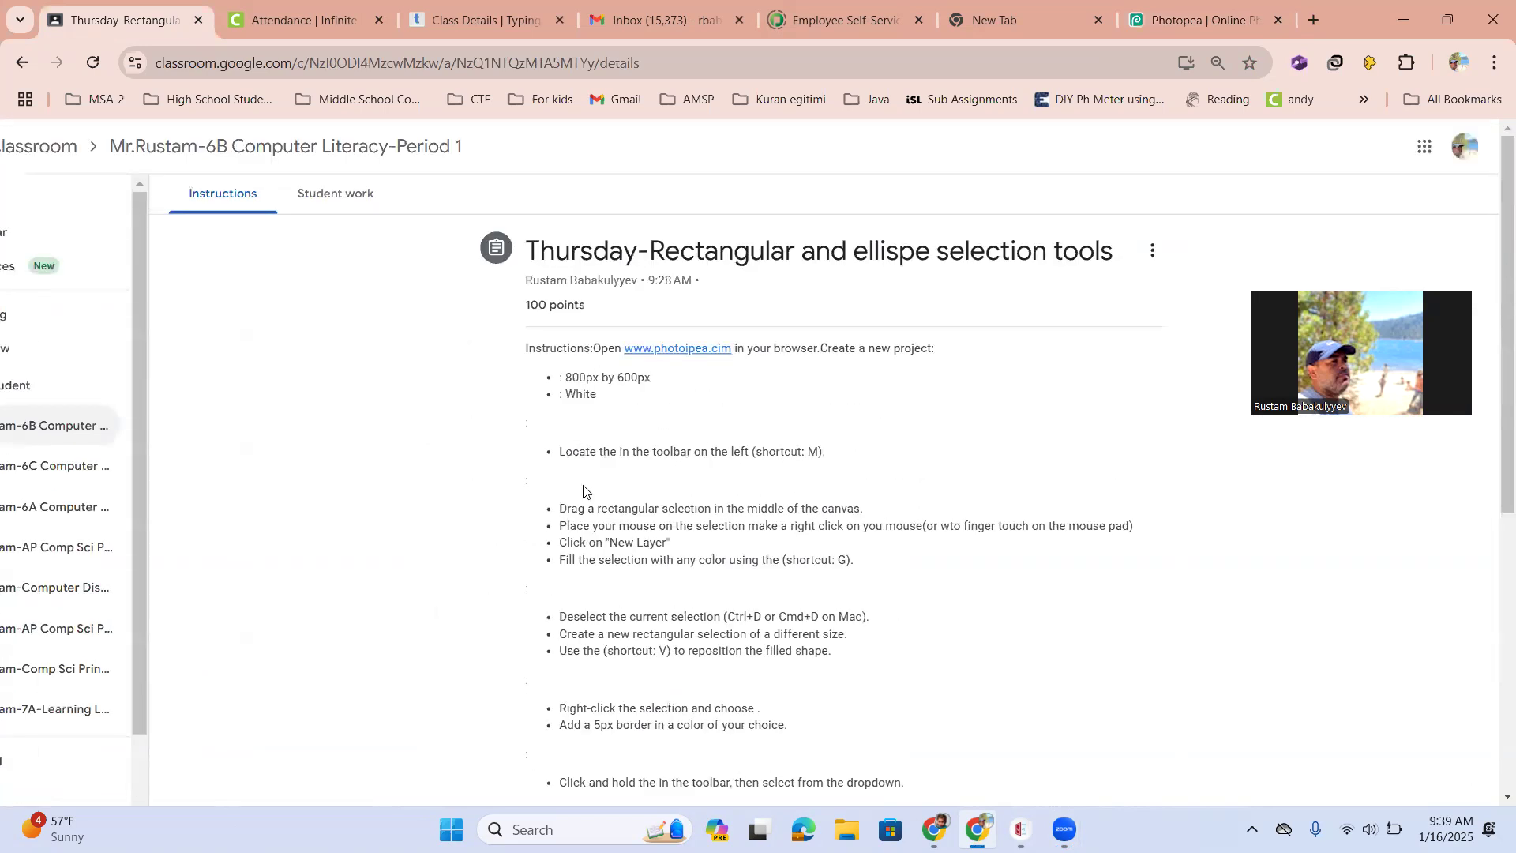
pyautogui.hotkey('ctrl', '+')
pyautogui.hotkey('ctrl', '+')
pyautogui.hotkey('ctrl', '+')
pyautogui.hotkey('ctrl', '+')
pyautogui.hotkey('ctrl', '-')
pyautogui.hotkey('ctrl', '-')
pyautogui.hotkey('ctrl', '-')
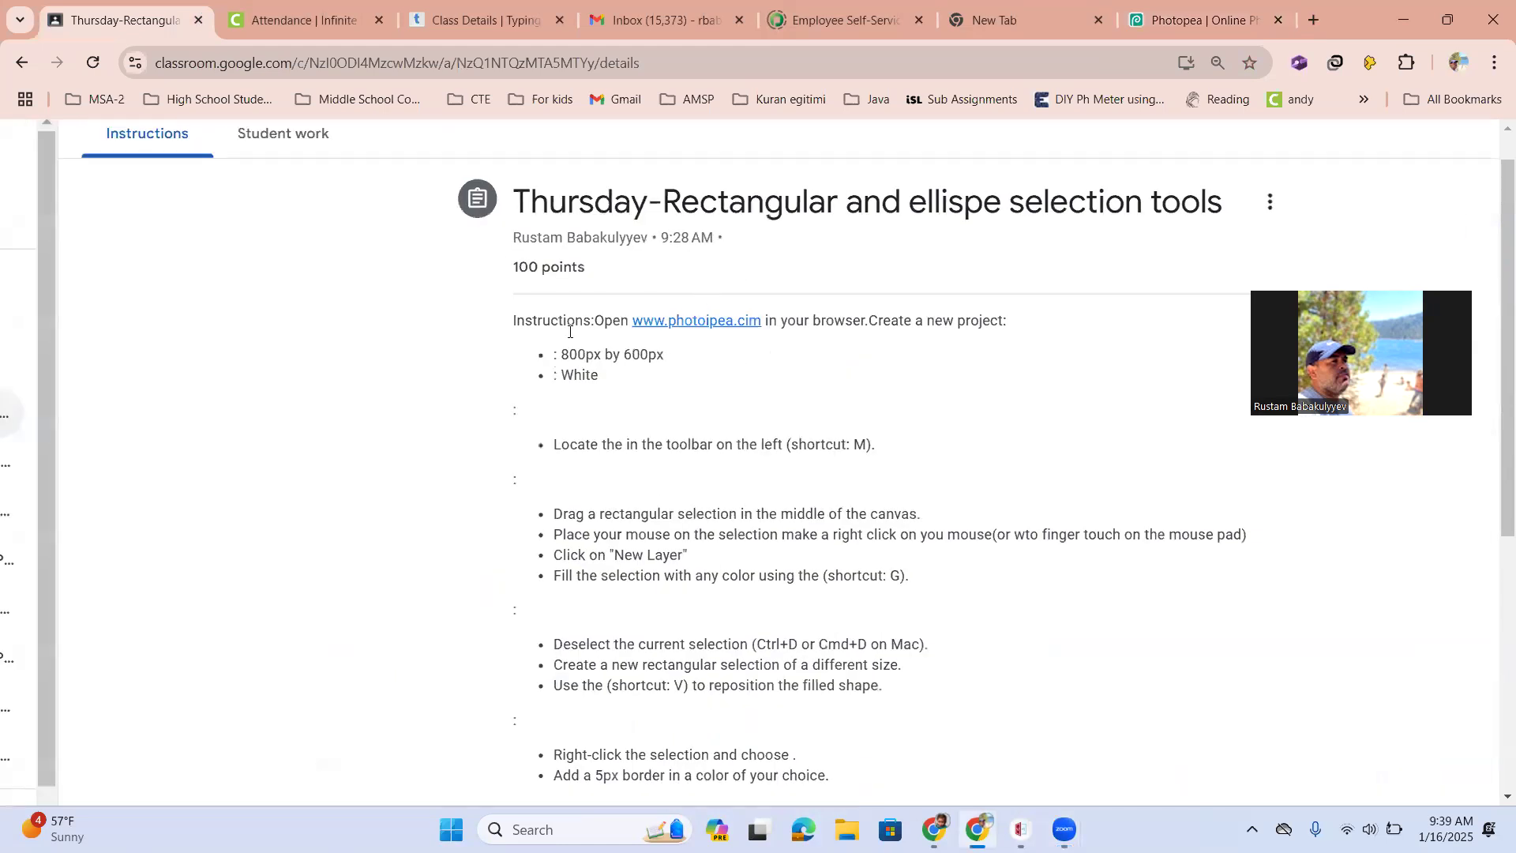
pyautogui.hotkey('ctrl', 'r')
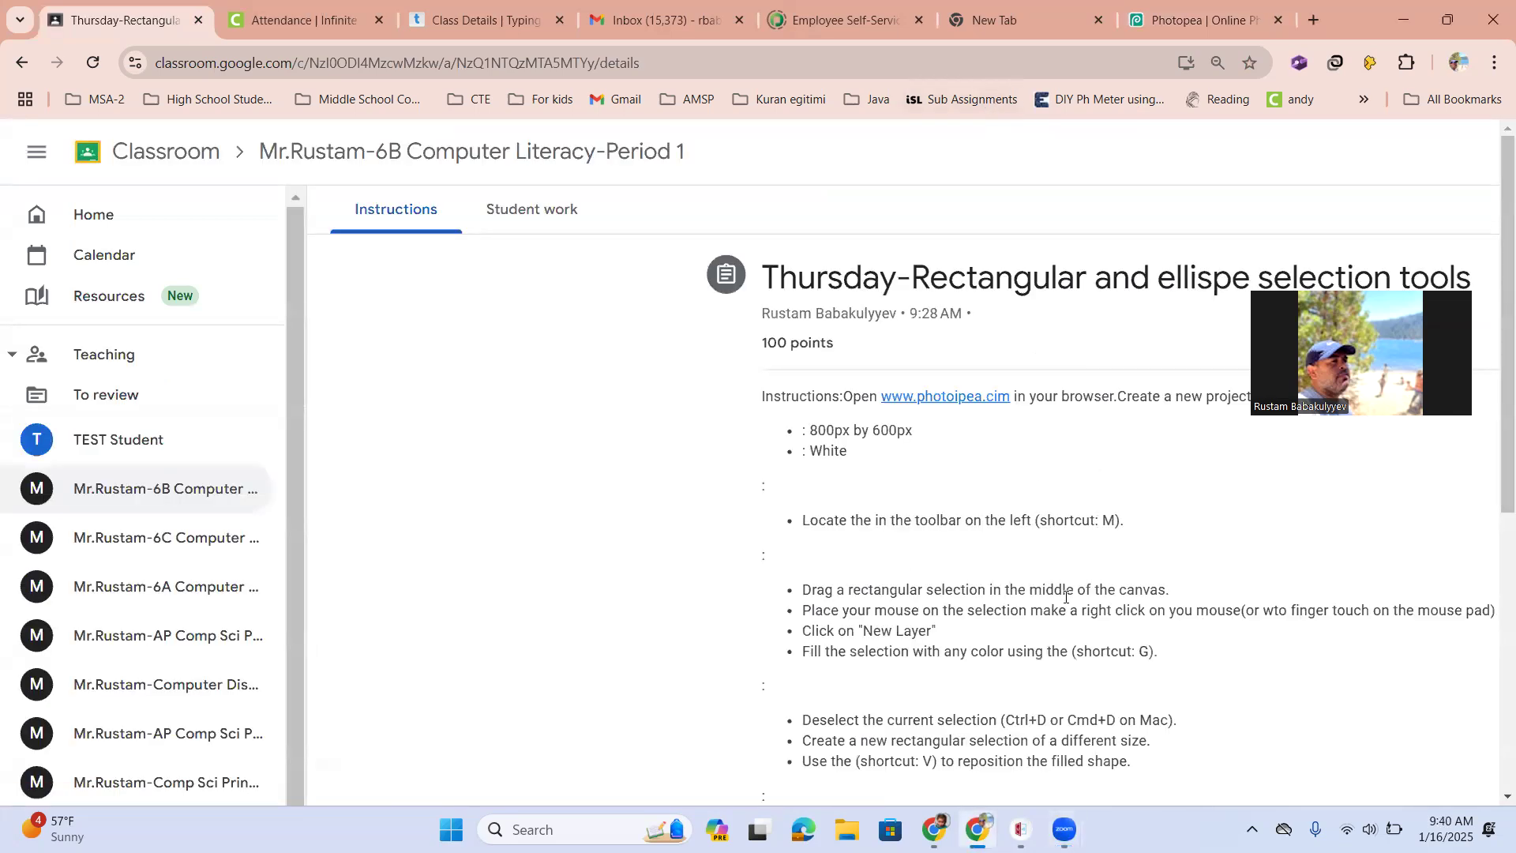
# Stop the current screen cast in vCastSender and dismiss its window
pyautogui.click(1020, 830)
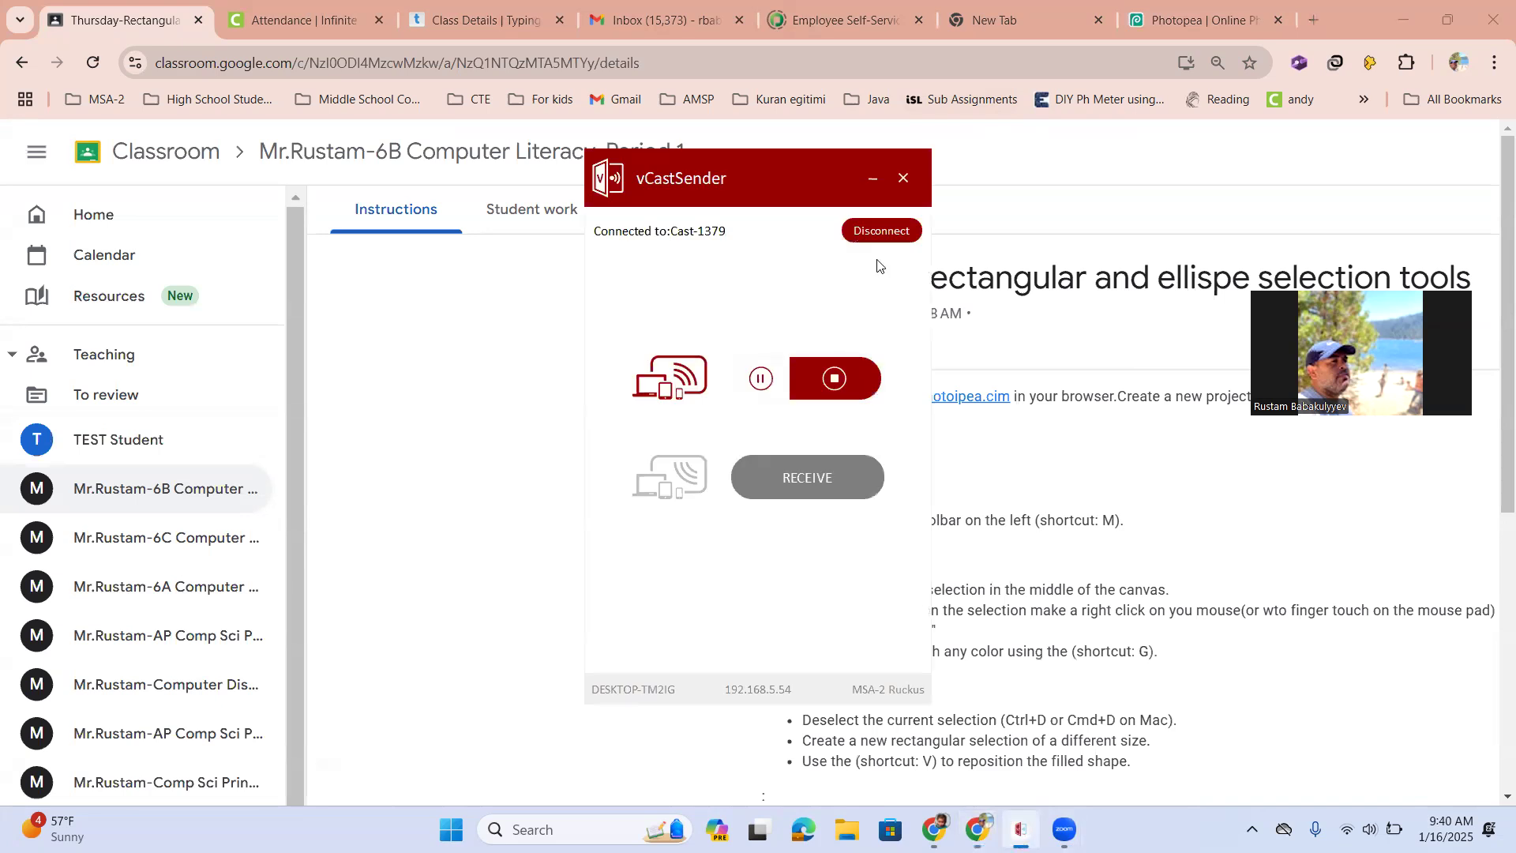
pyautogui.click(840, 390)
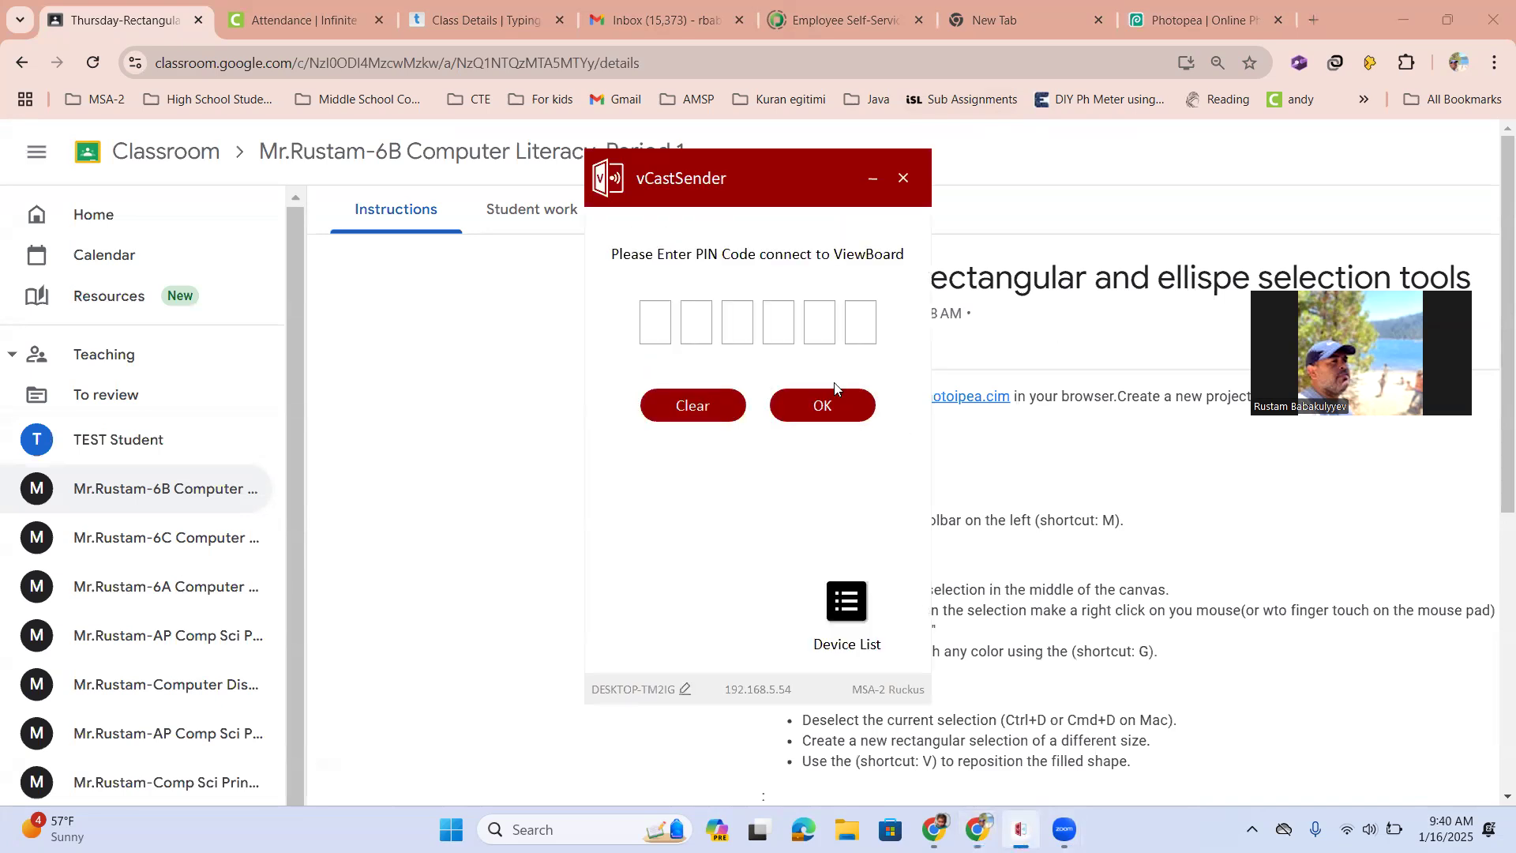
pyautogui.click(467, 489)
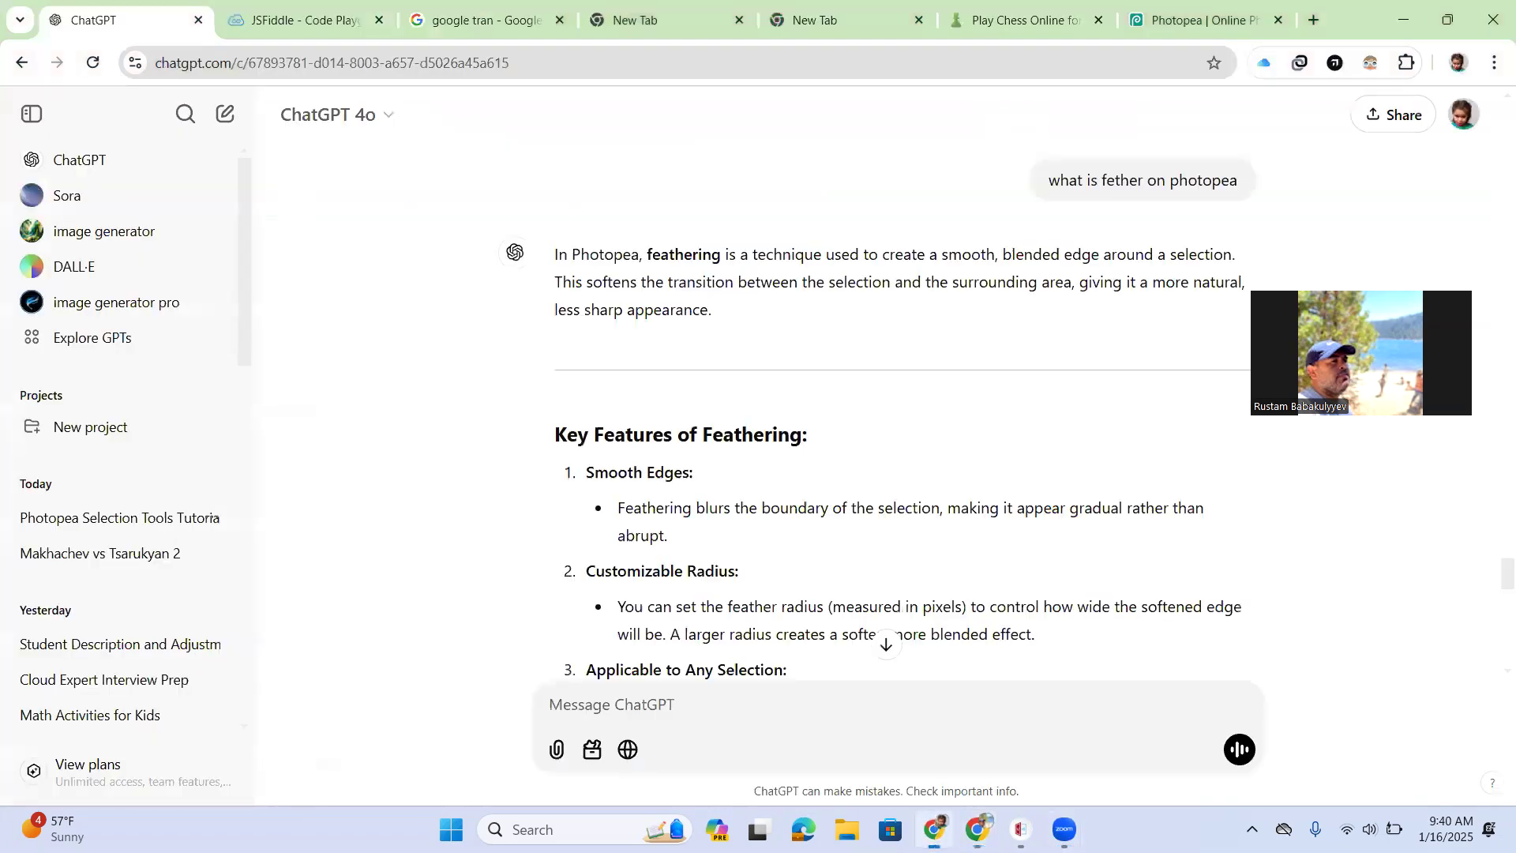
# Switch to the ChatGPT window and read through the generated Photopea selection-tools assignment, then return to Classroom
pyautogui.click(934, 829)
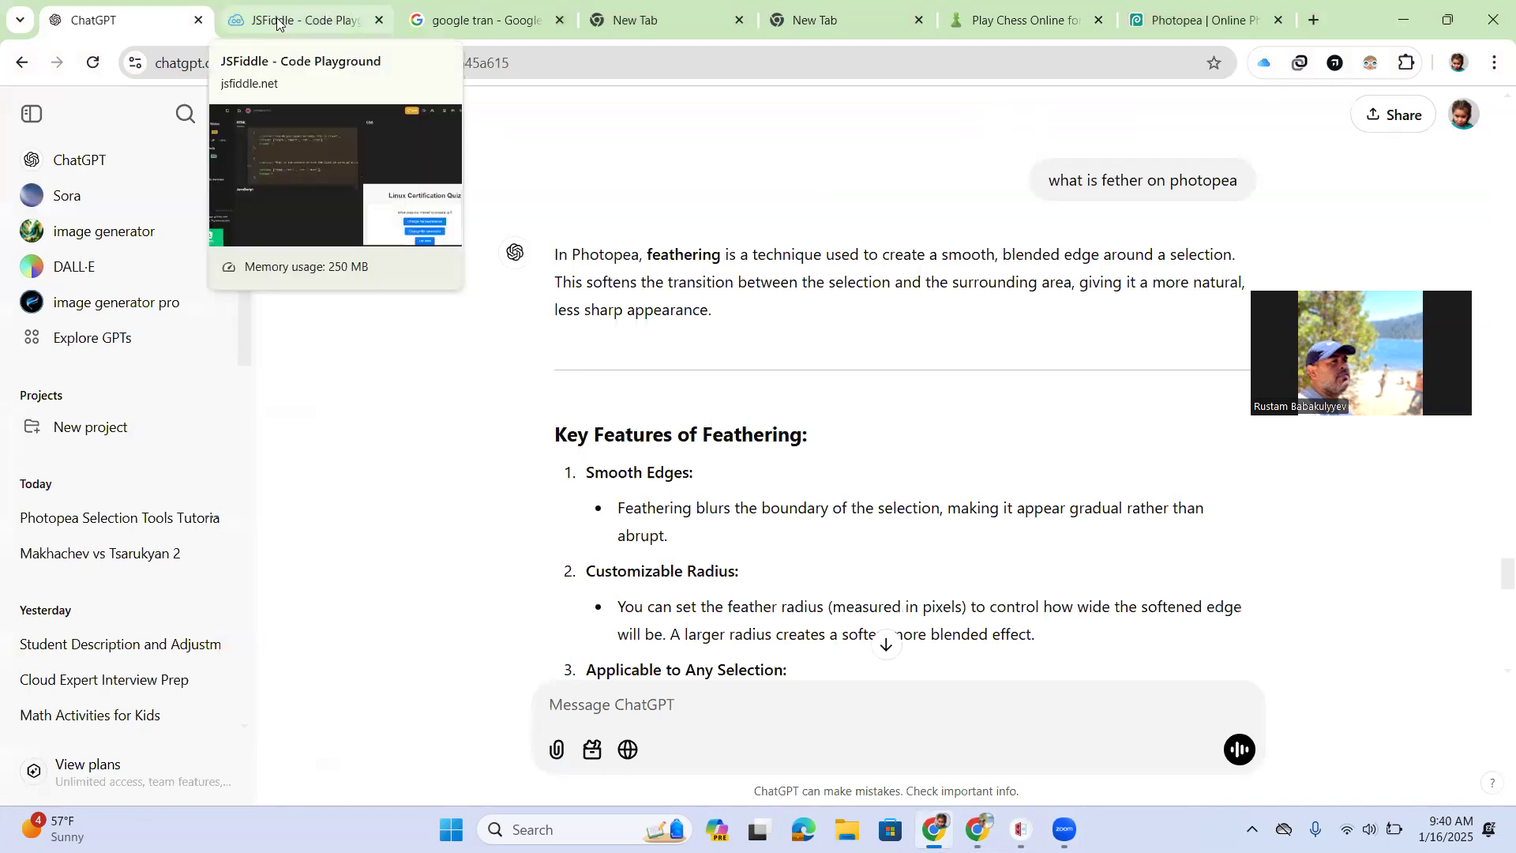
pyautogui.scroll(6, 740, 498)
pyautogui.scroll(5, 740, 498)
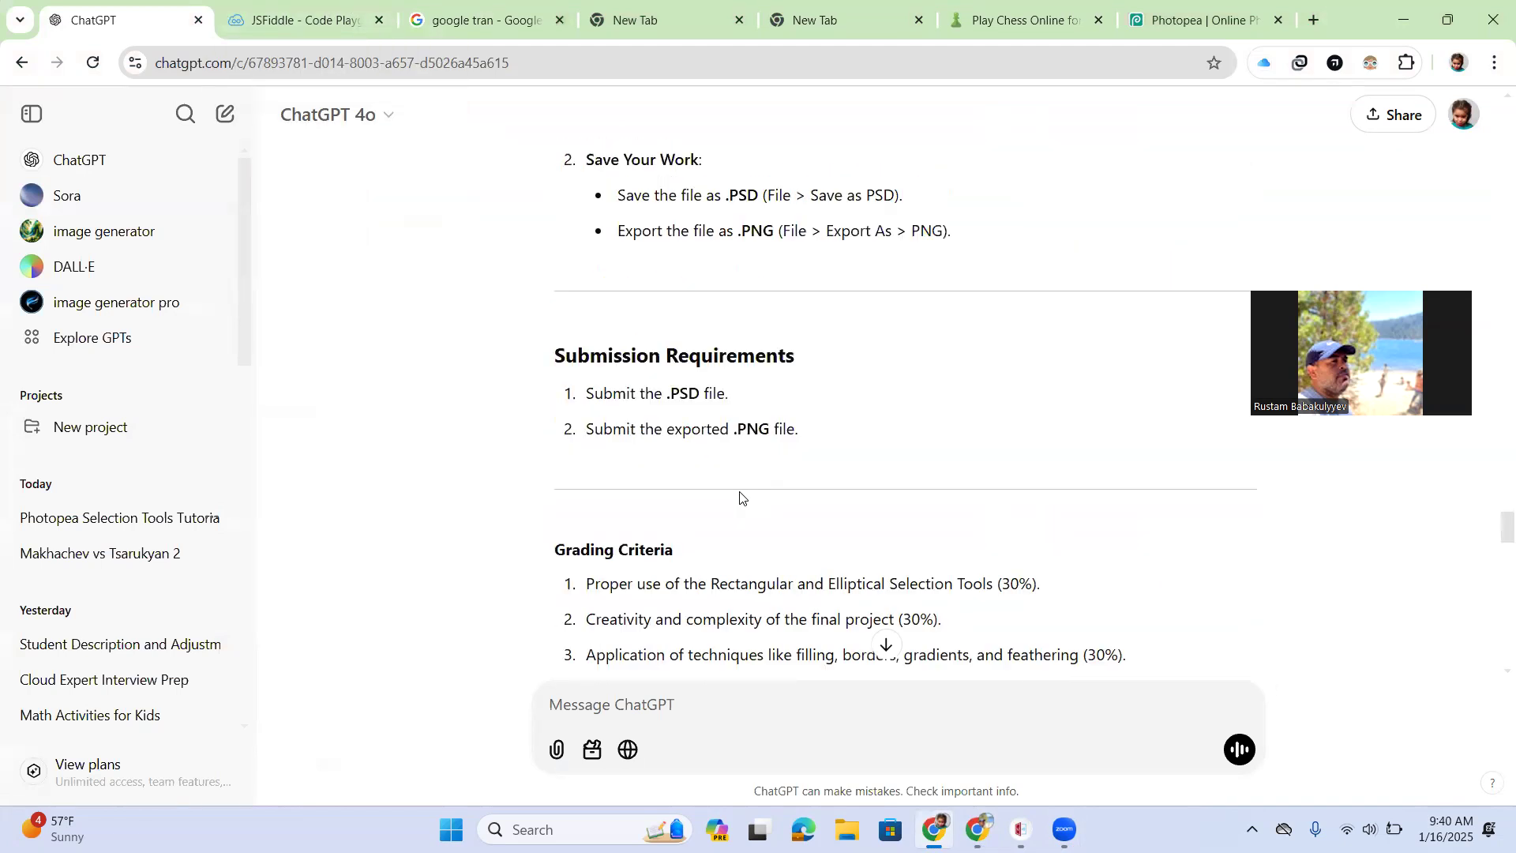
pyautogui.scroll(1, 739, 498)
pyautogui.scroll(-6, 740, 498)
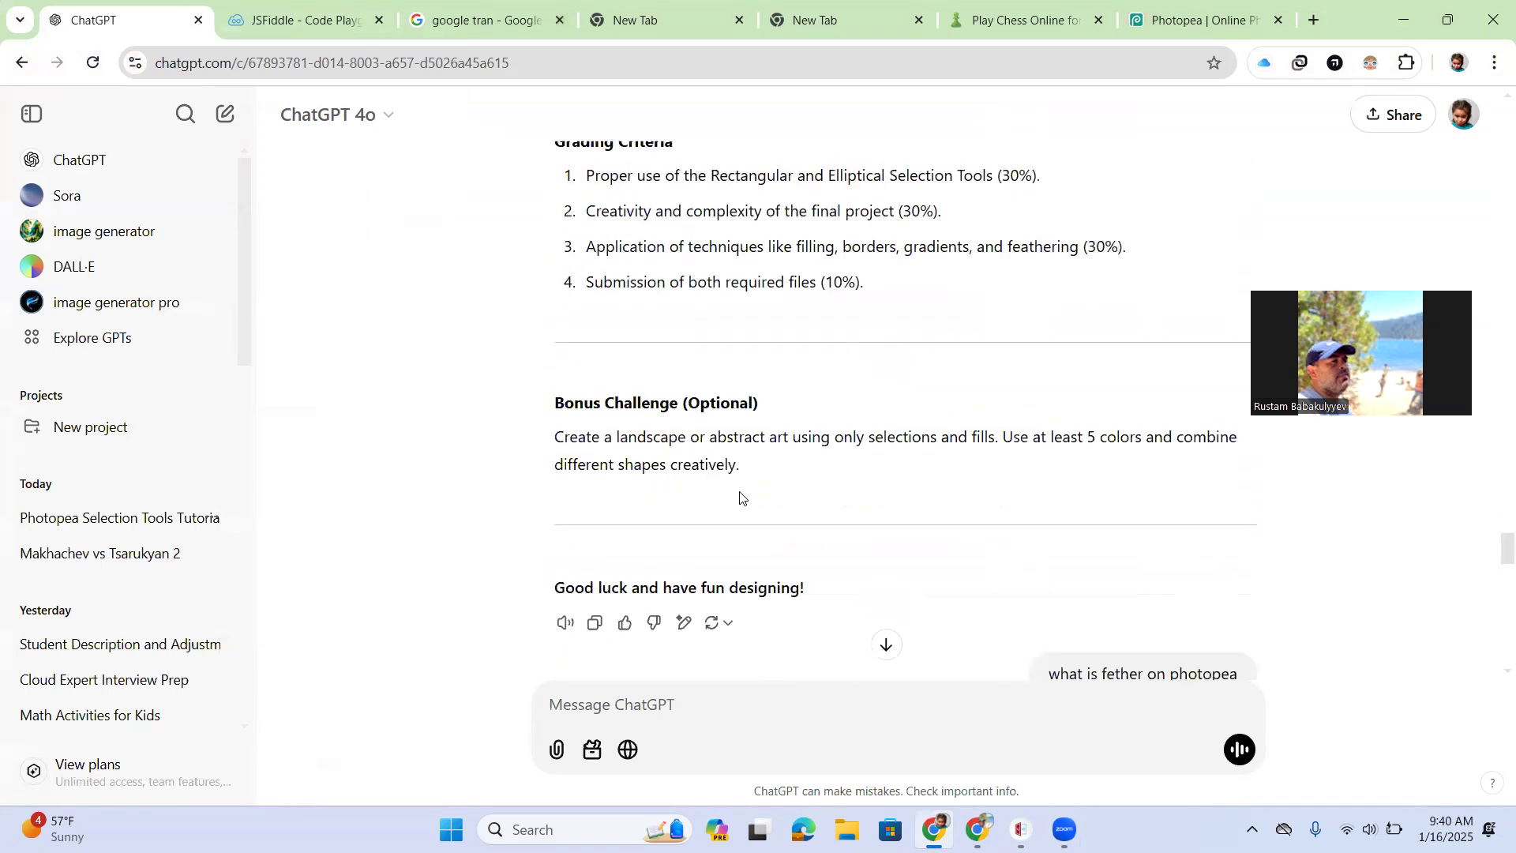
pyautogui.scroll(20, 739, 497)
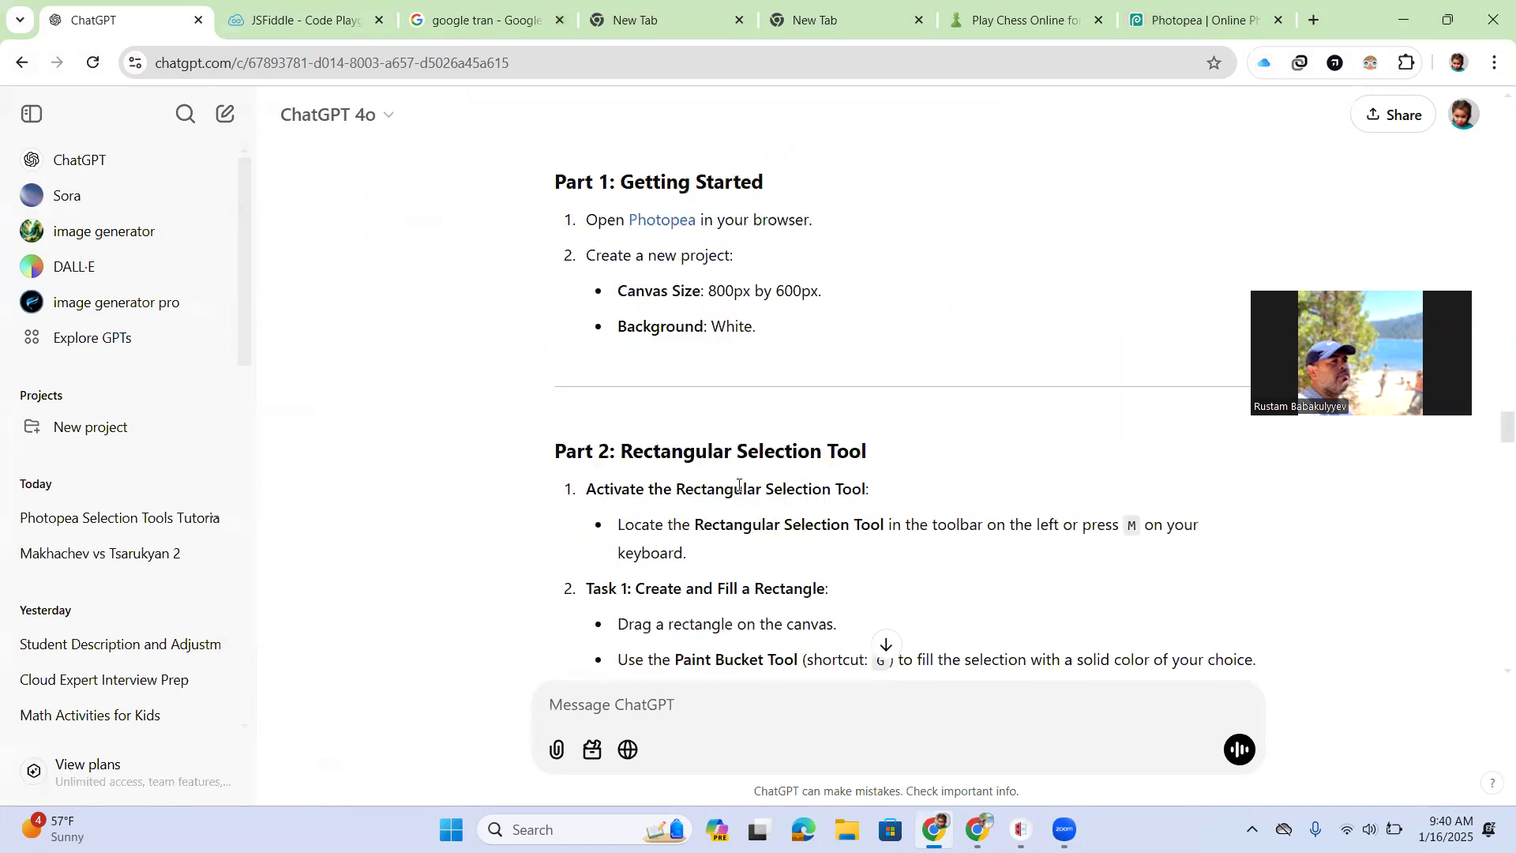
pyautogui.scroll(6, 739, 486)
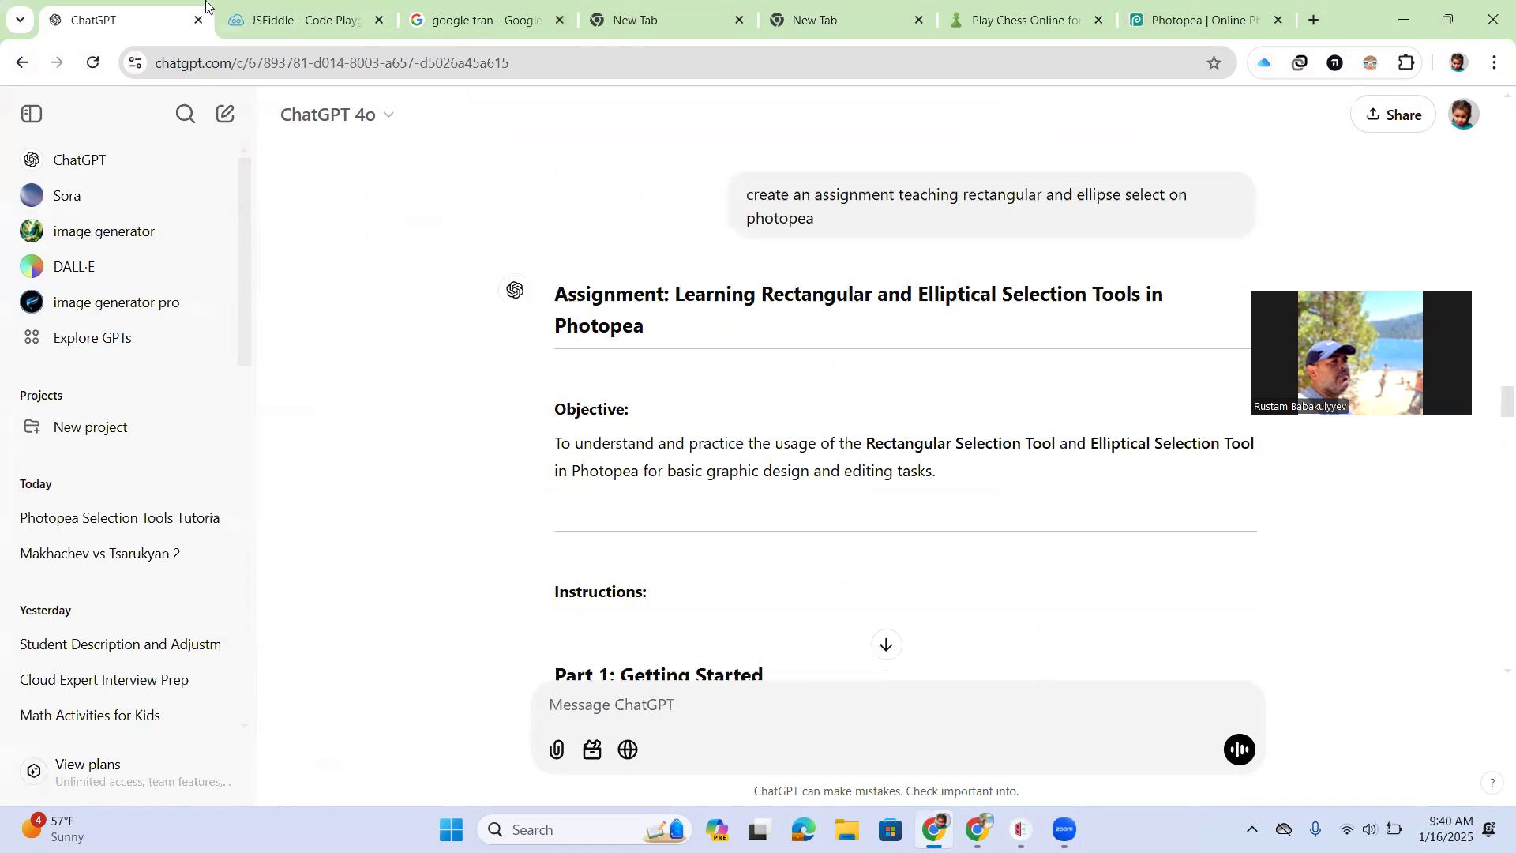
pyautogui.hotkey('alt', 'Tab')
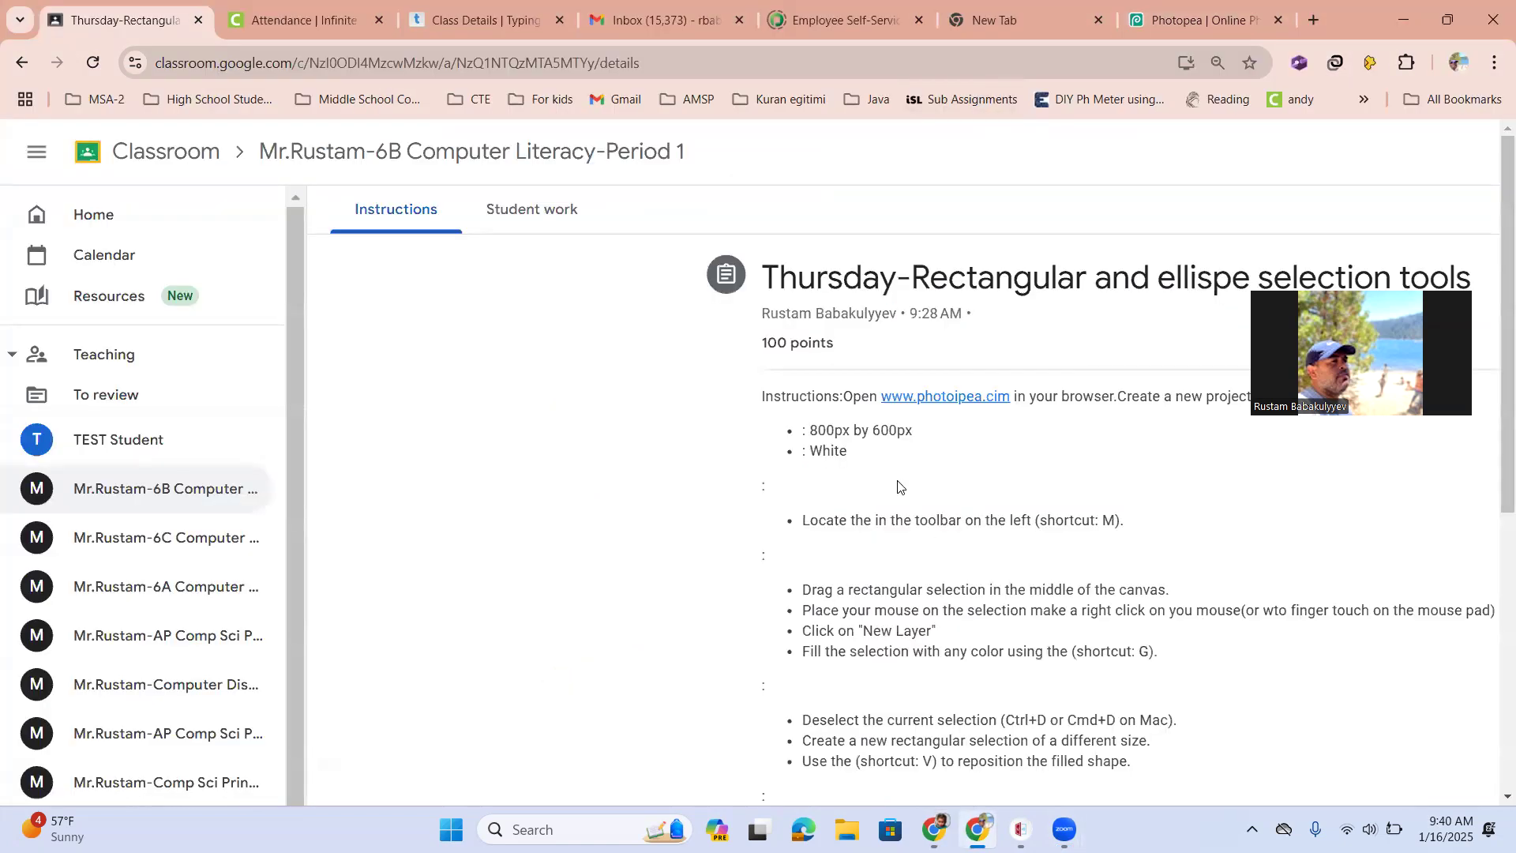
# Re-read the assignment's step list on the Classroom page
pyautogui.scroll(-2, 926, 537)
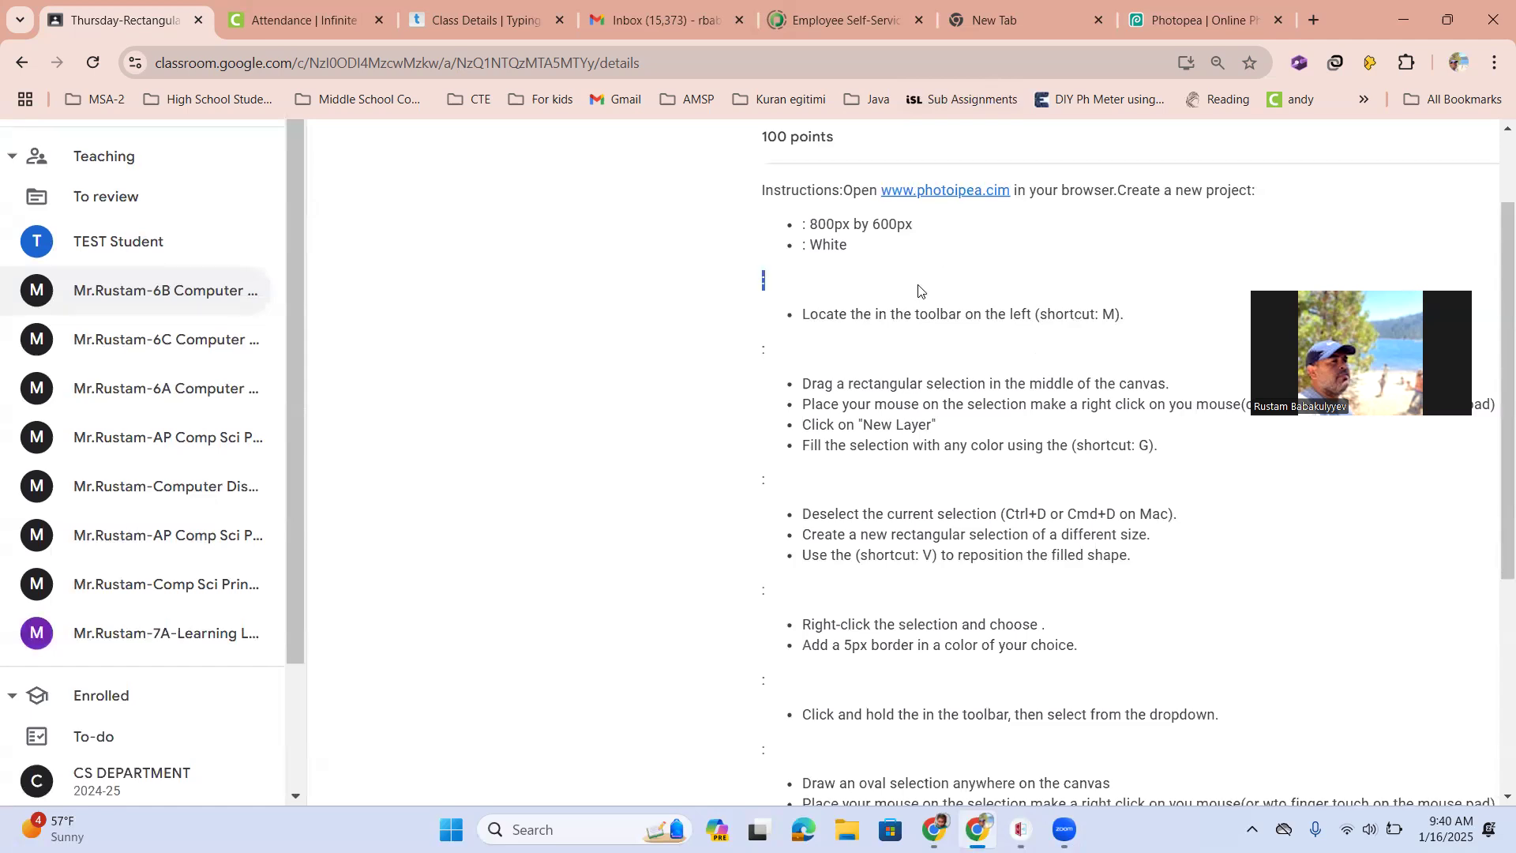
pyautogui.scroll(2, 942, 395)
pyautogui.hotkey('ctrl', '-')
pyautogui.hotkey('ctrl', '-')
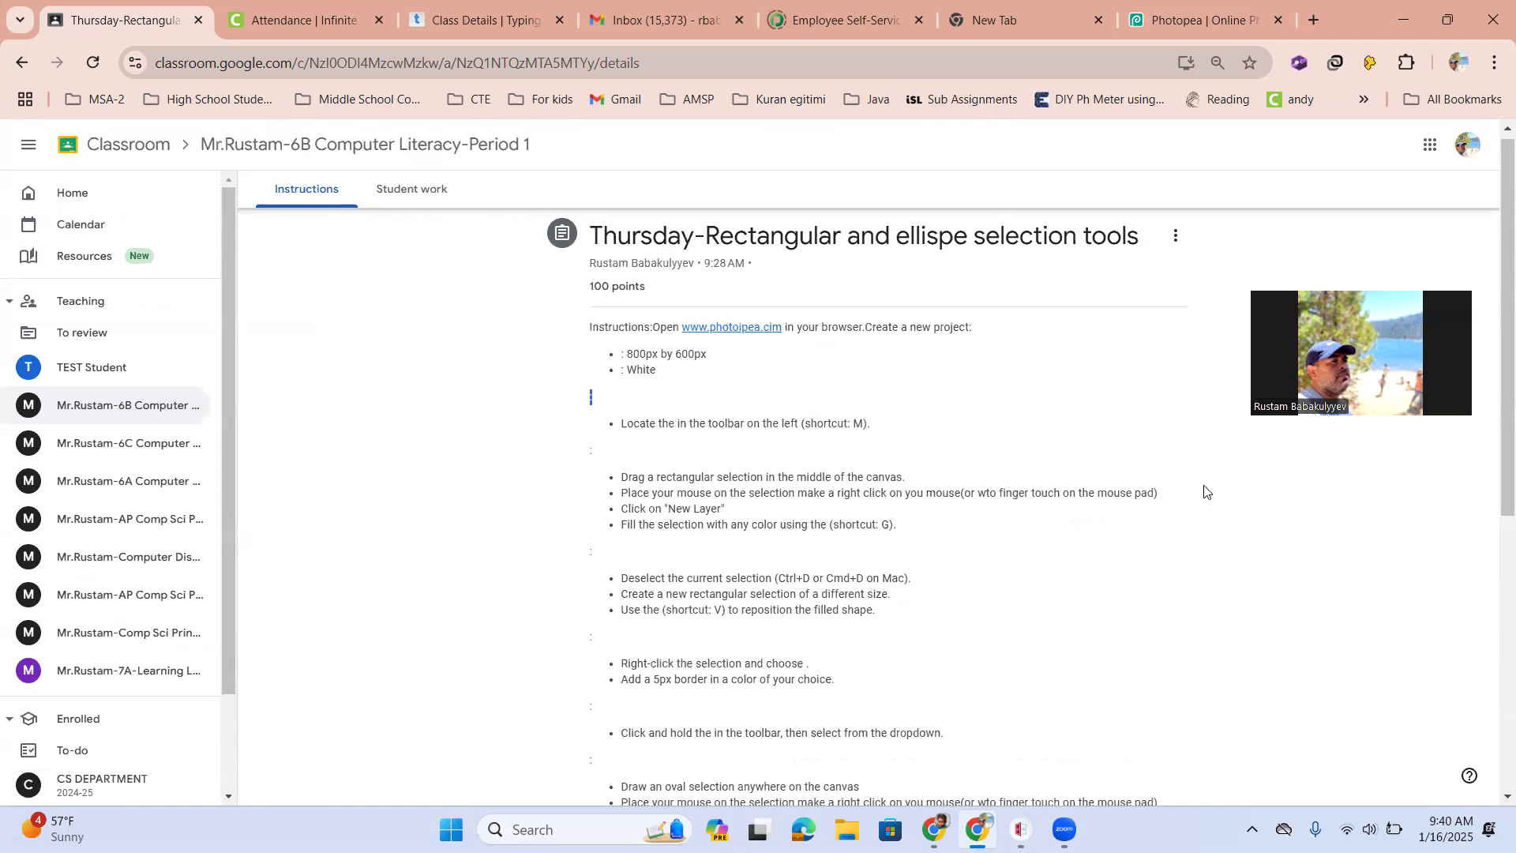
pyautogui.scroll(-6, 828, 580)
pyautogui.scroll(6, 828, 576)
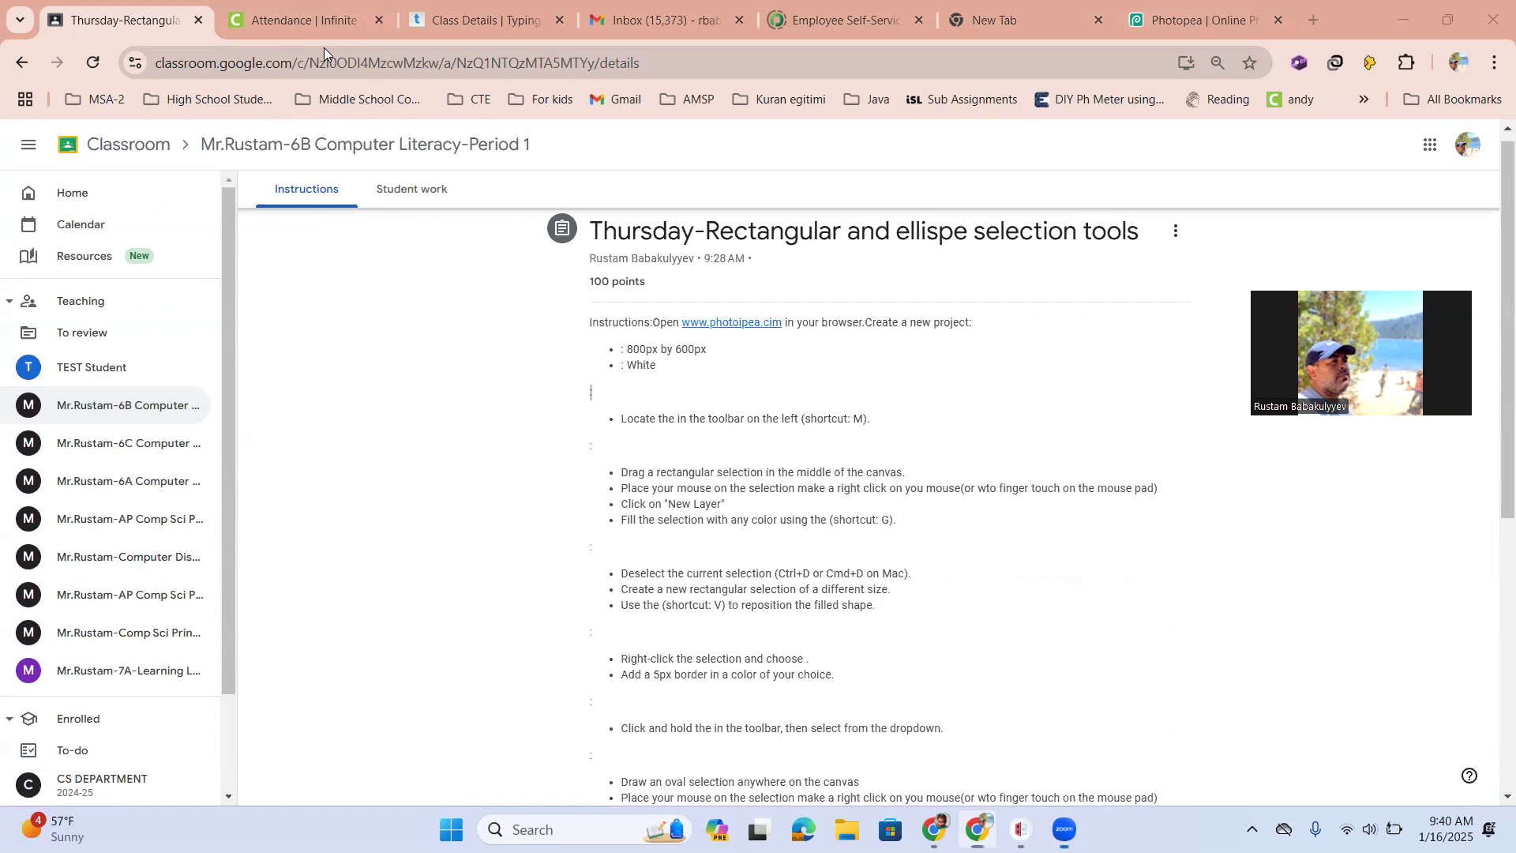
# Reconnect vCastSender to the ViewBoard by entering its PIN code and confirming
pyautogui.click(1020, 829)
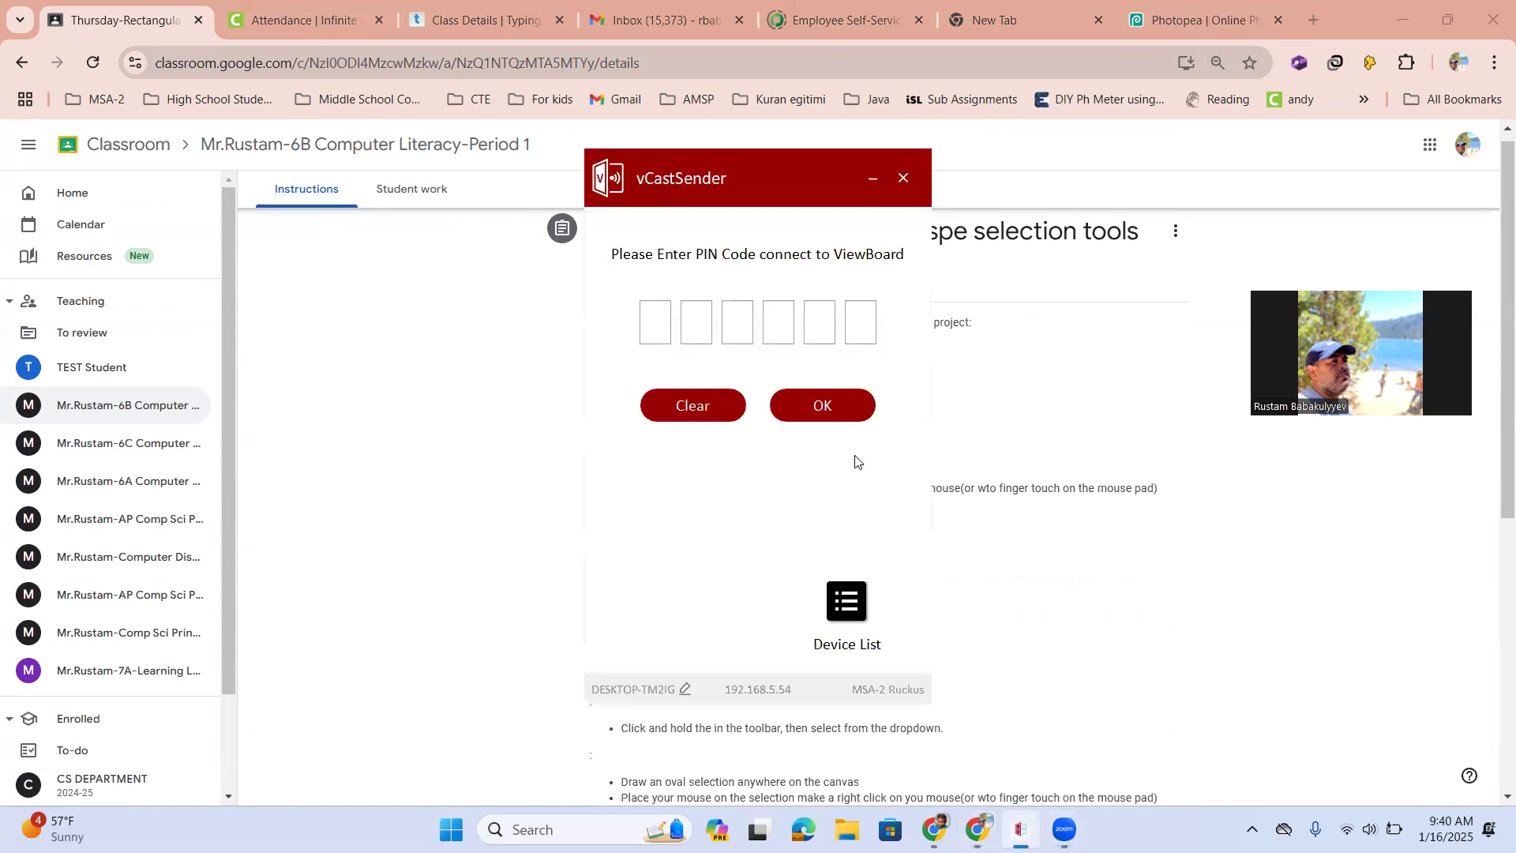
pyautogui.click(645, 313)
pyautogui.click(836, 404)
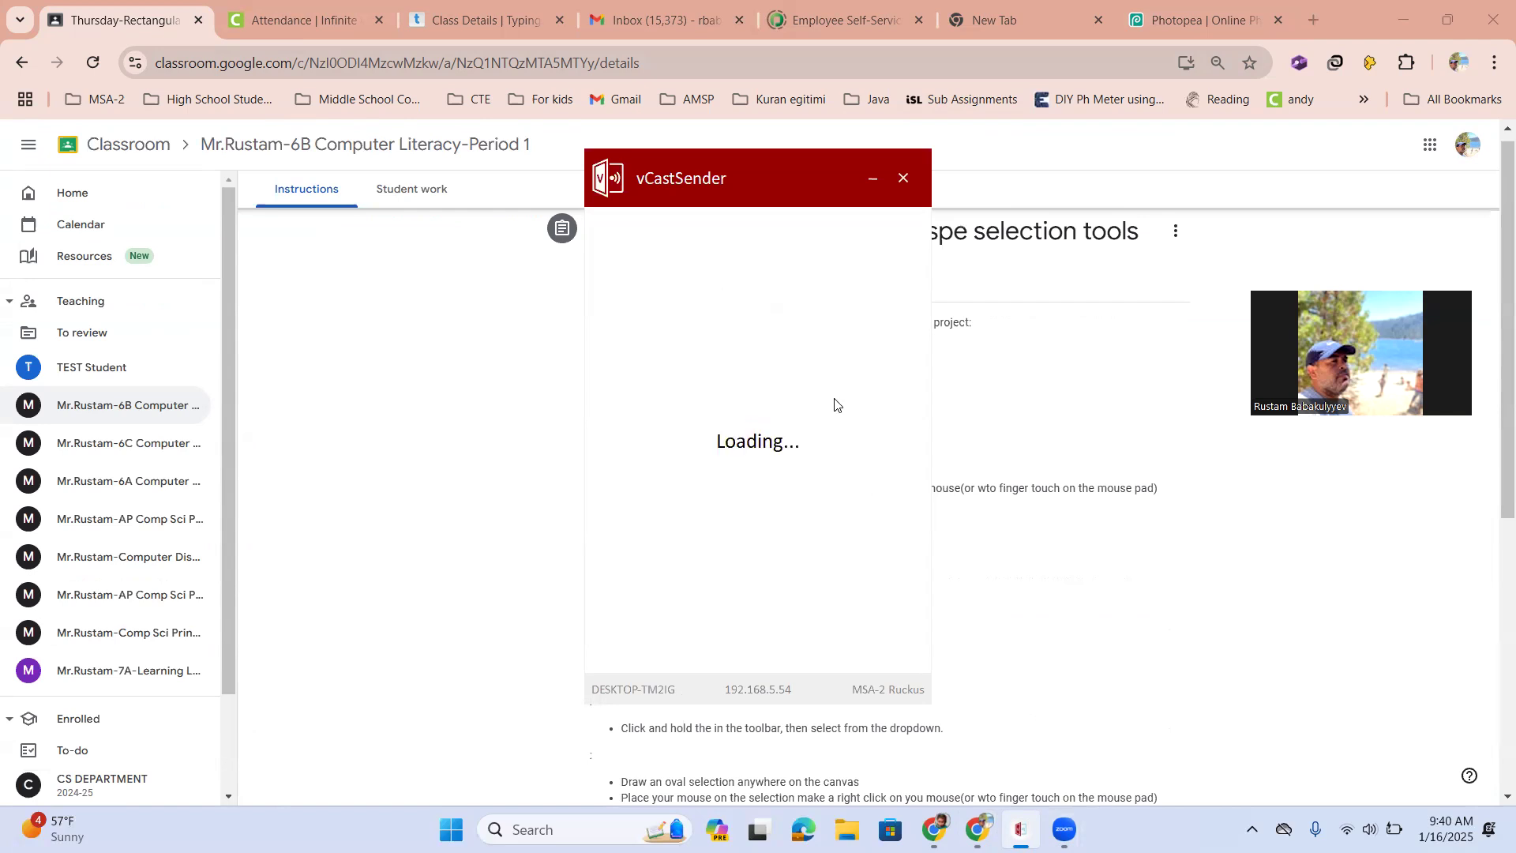
pyautogui.click(822, 376)
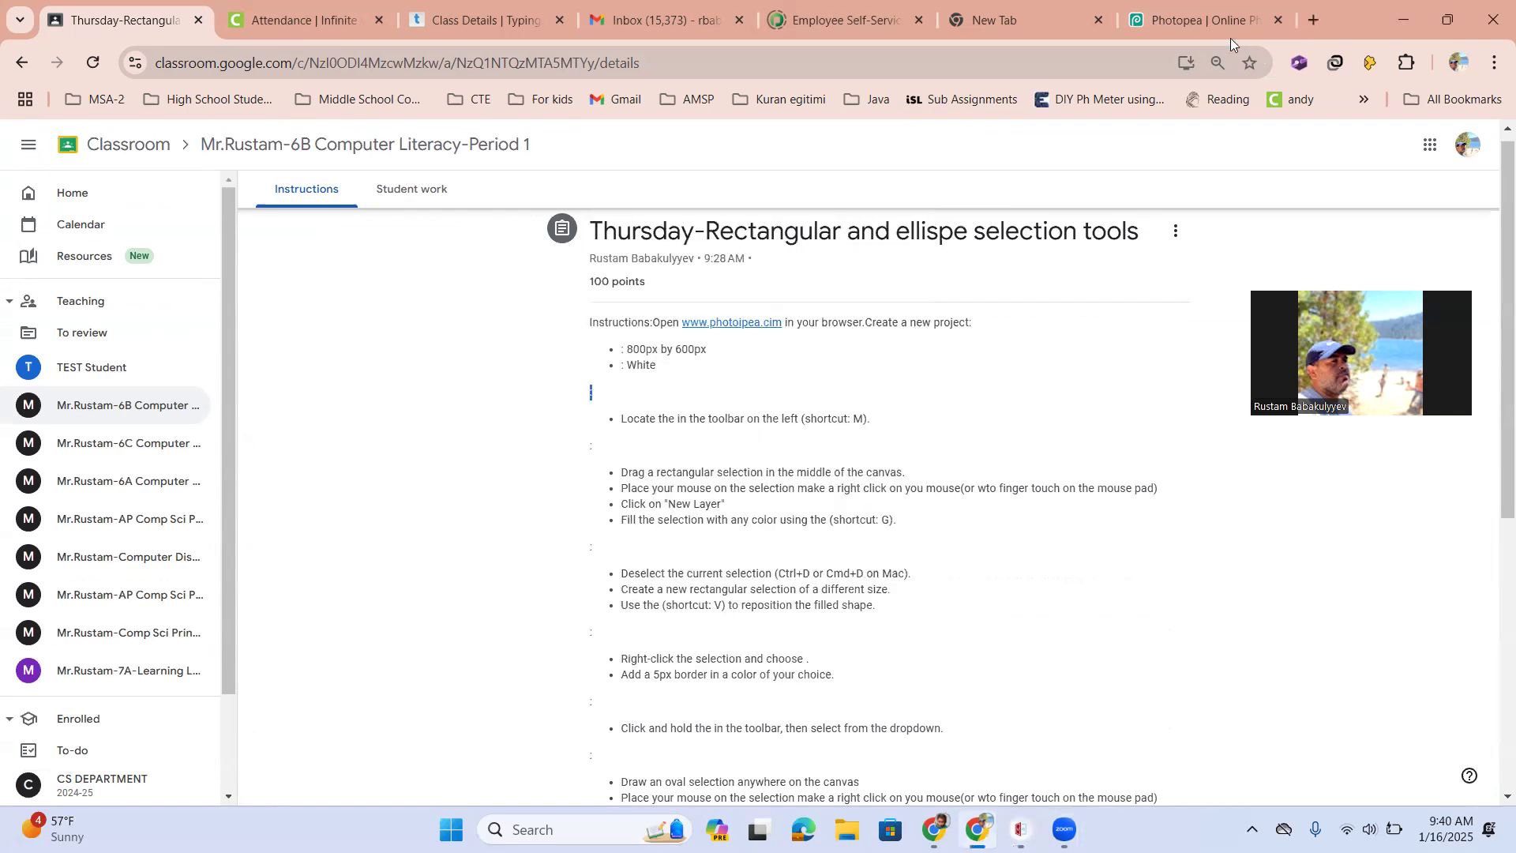
# Switch to Photopea and create a new 800 × 600 px project with a White background
pyautogui.click(1175, 7)
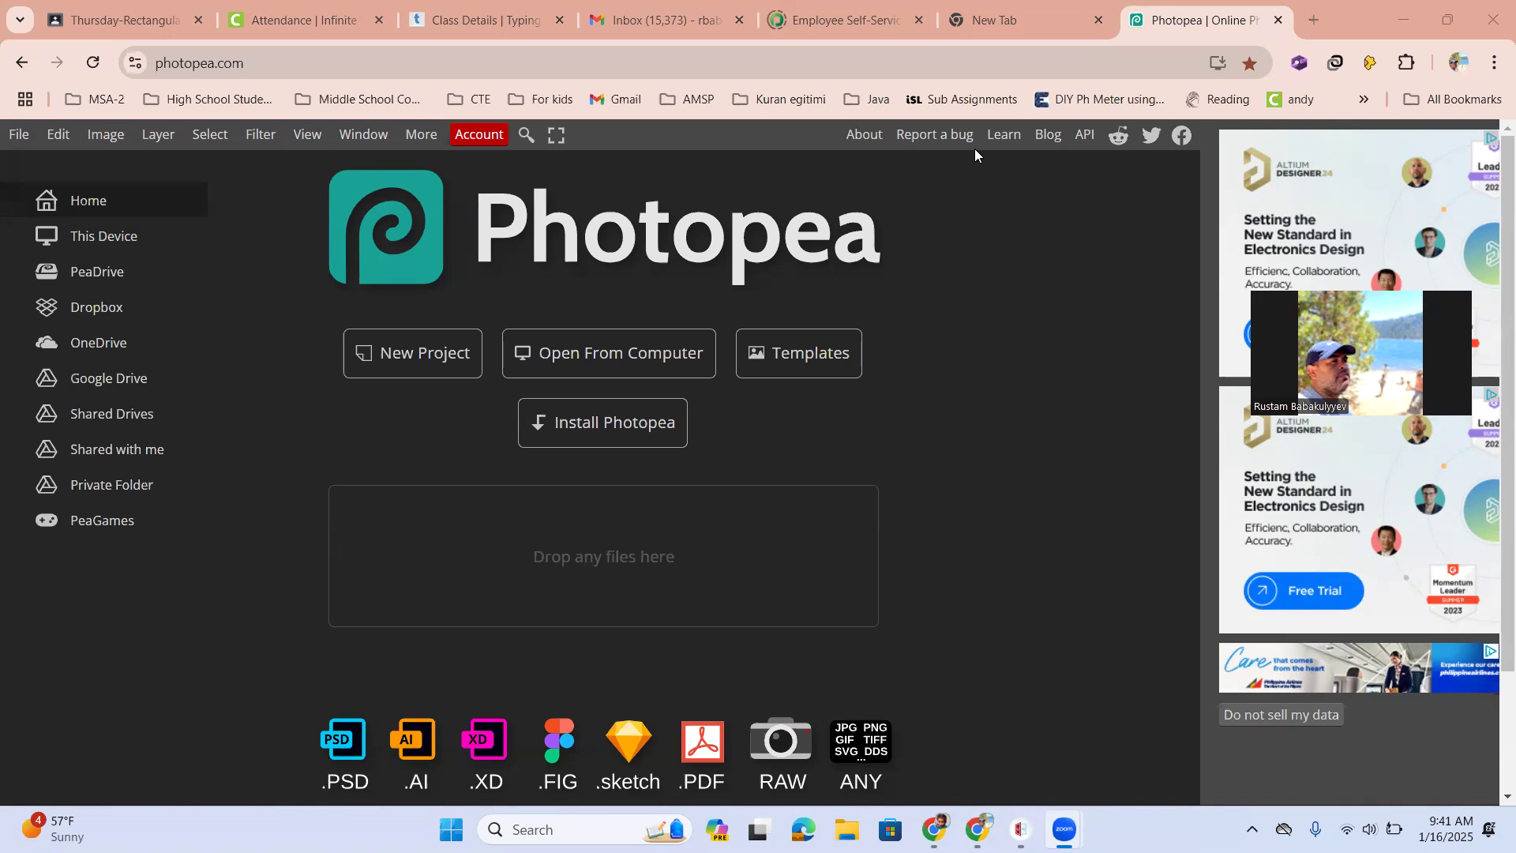
pyautogui.click(402, 360)
pyautogui.click(835, 310)
pyautogui.moveTo(837, 312); pyautogui.dragTo(777, 317)
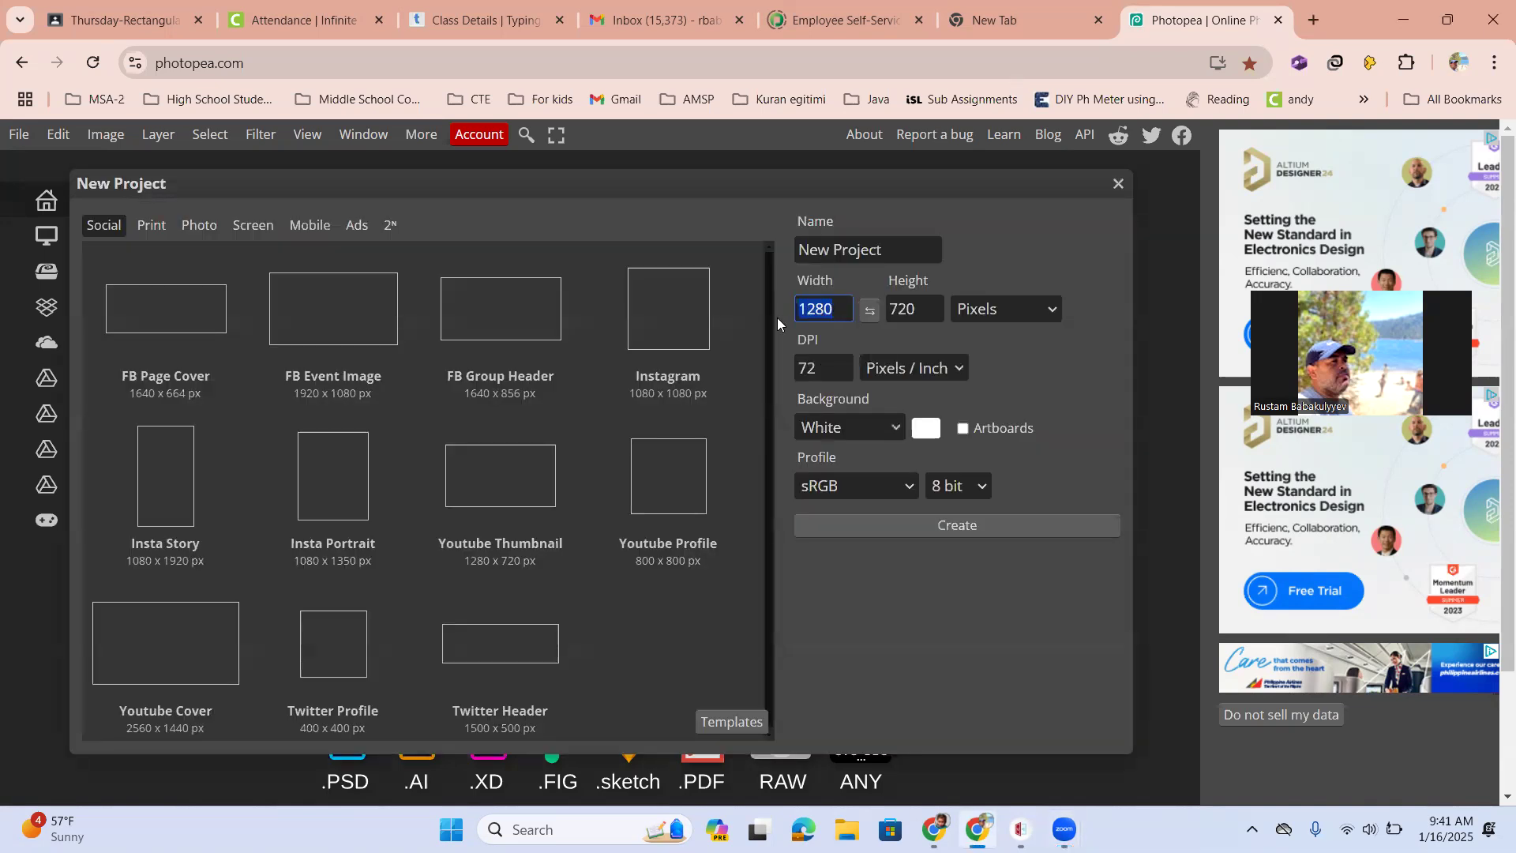
pyautogui.write('800')
pyautogui.press('Tab')
pyautogui.write('600')
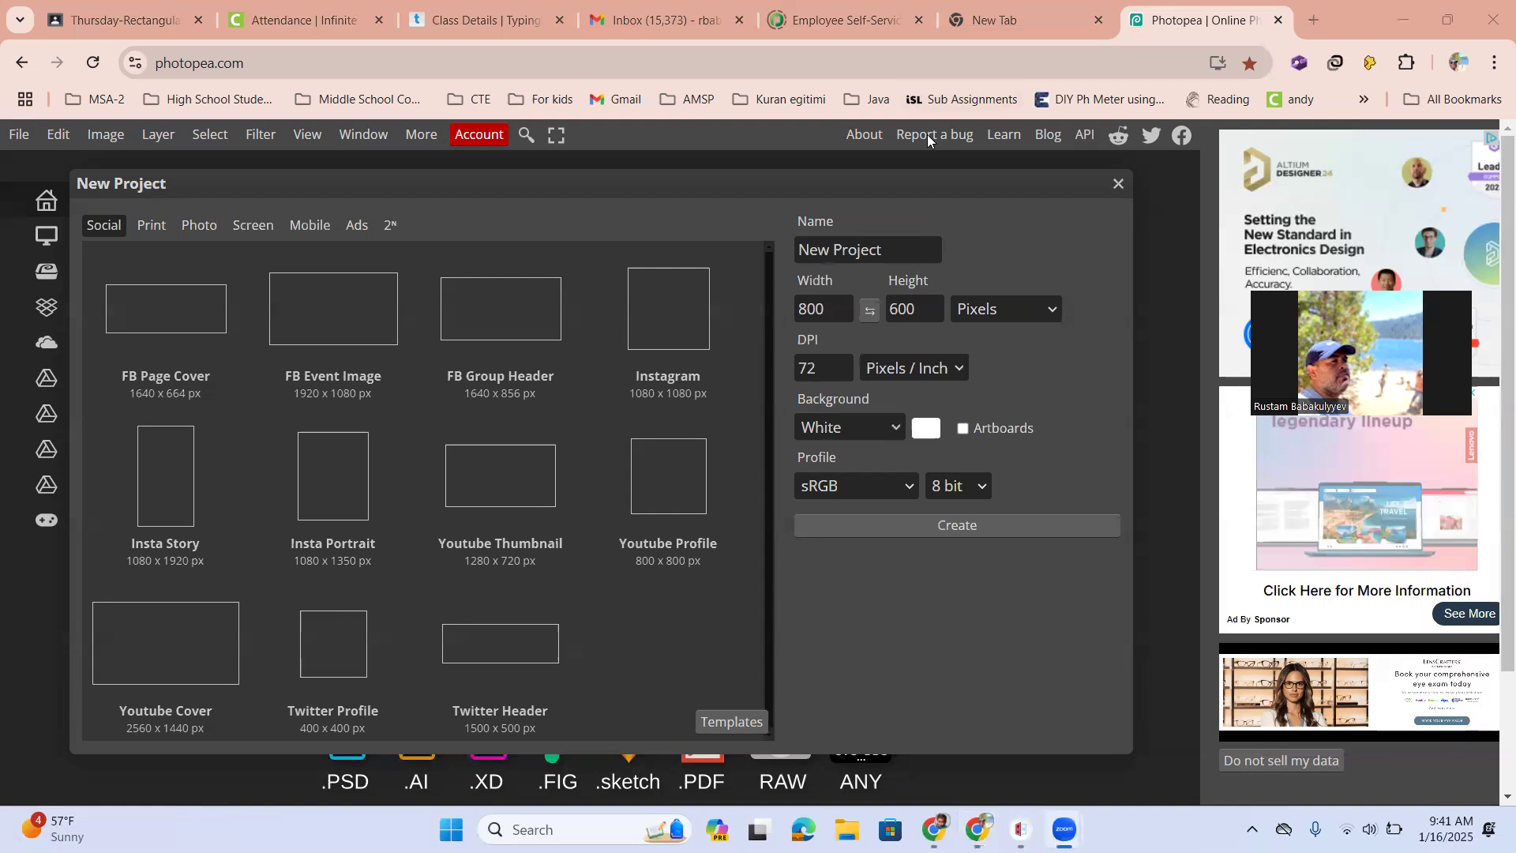
pyautogui.click(990, 677)
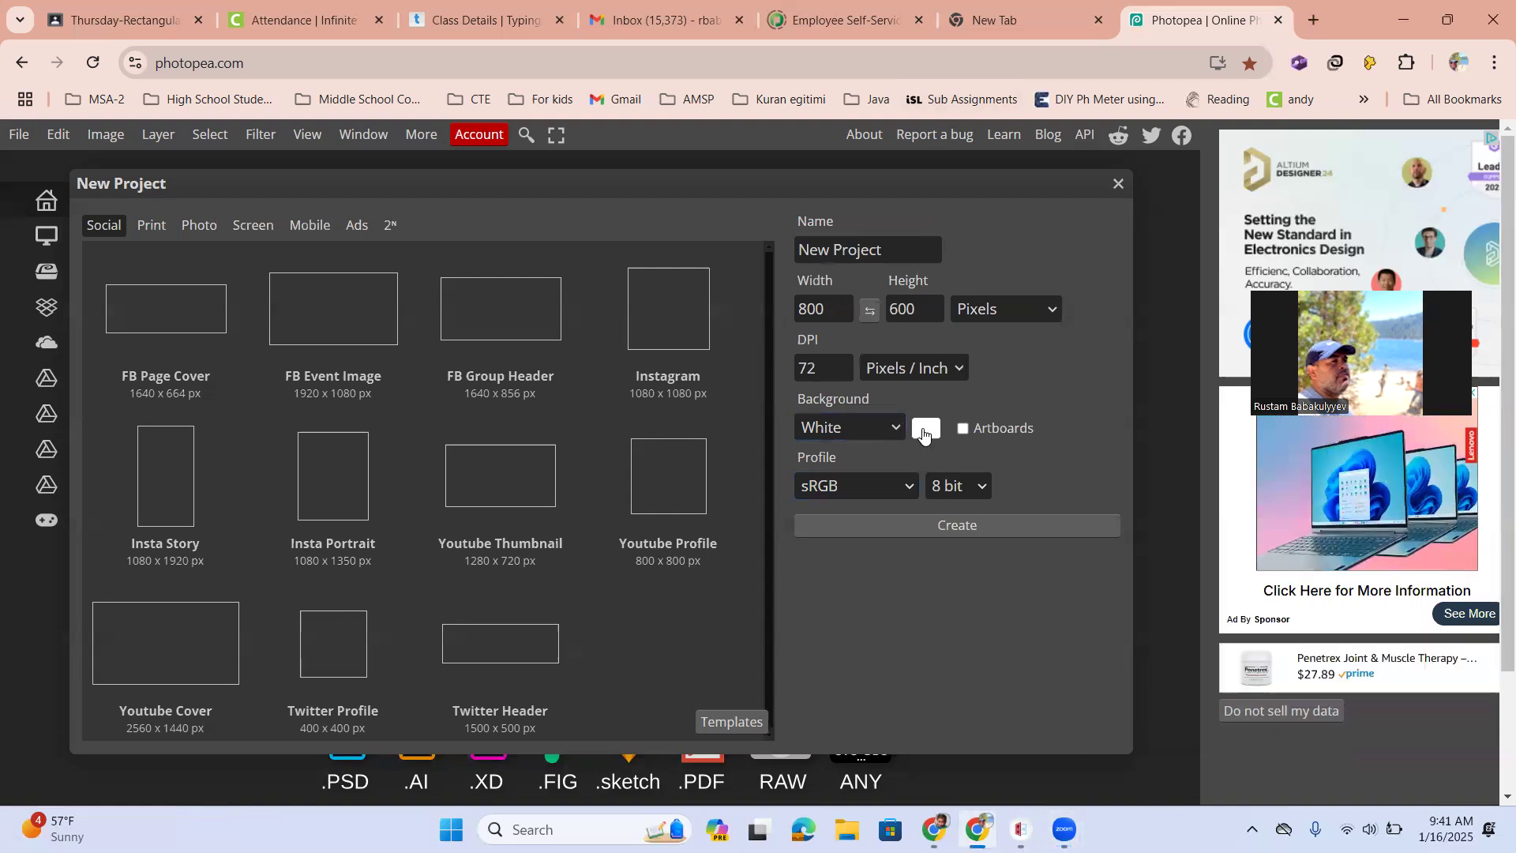
pyautogui.click(887, 523)
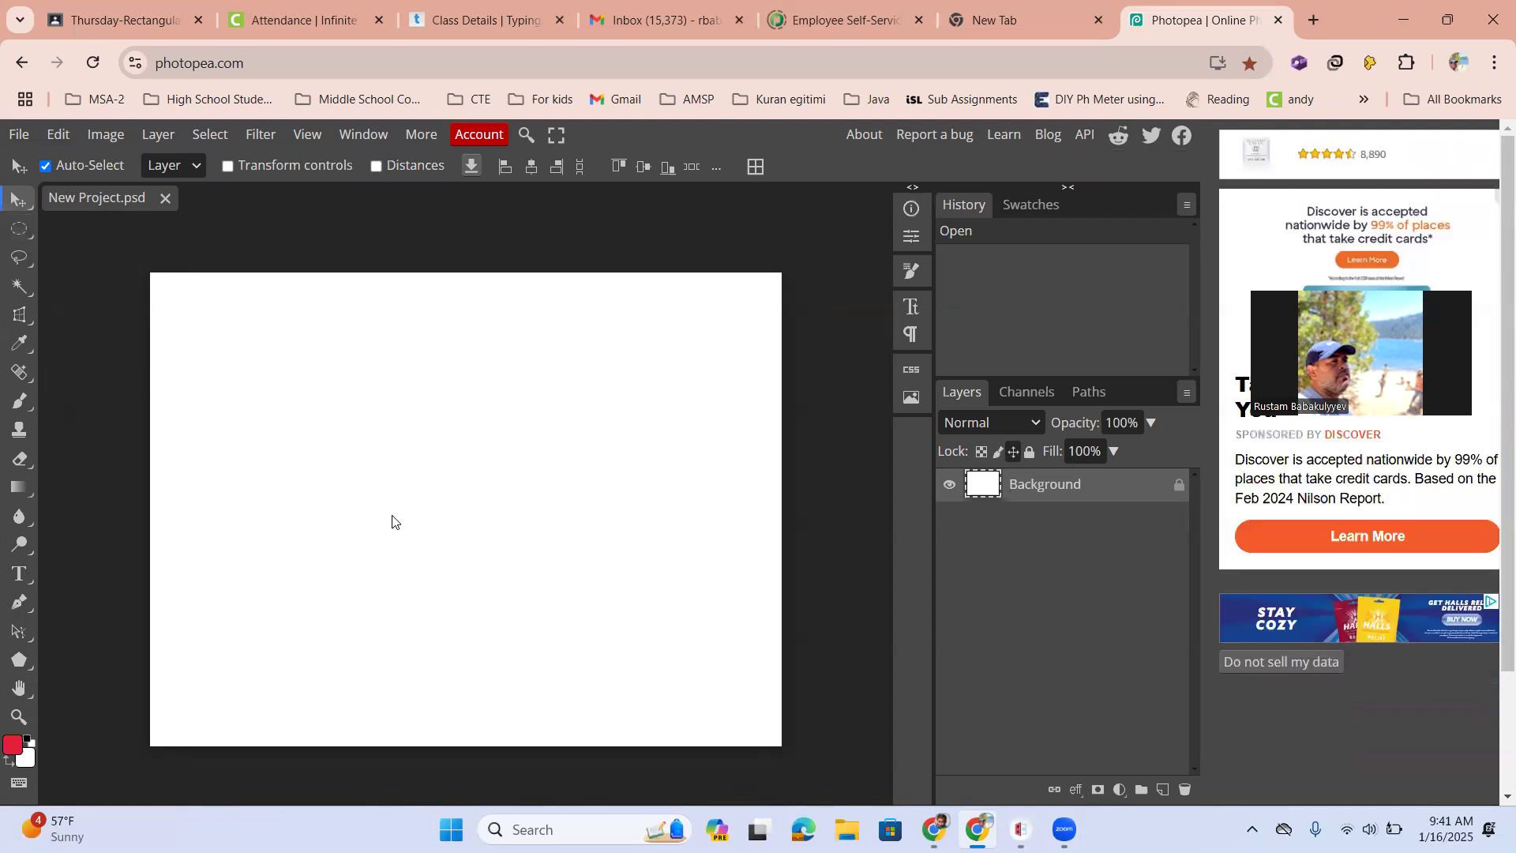
# Choose Rectangle Select and drag a rectangular selection in the upper middle of the canvas
pyautogui.press('m')
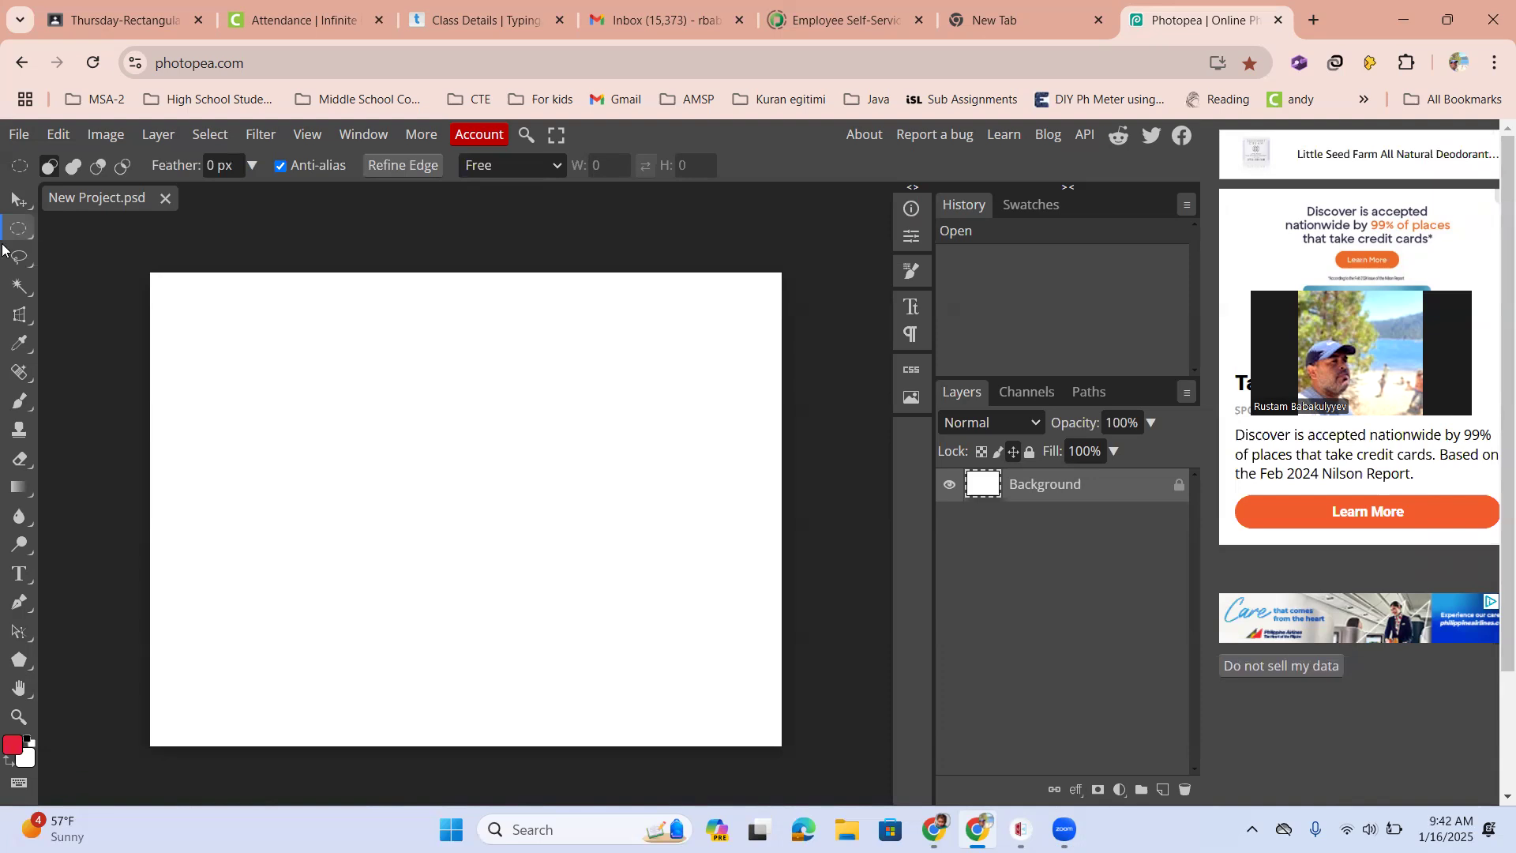
pyautogui.click(27, 231)
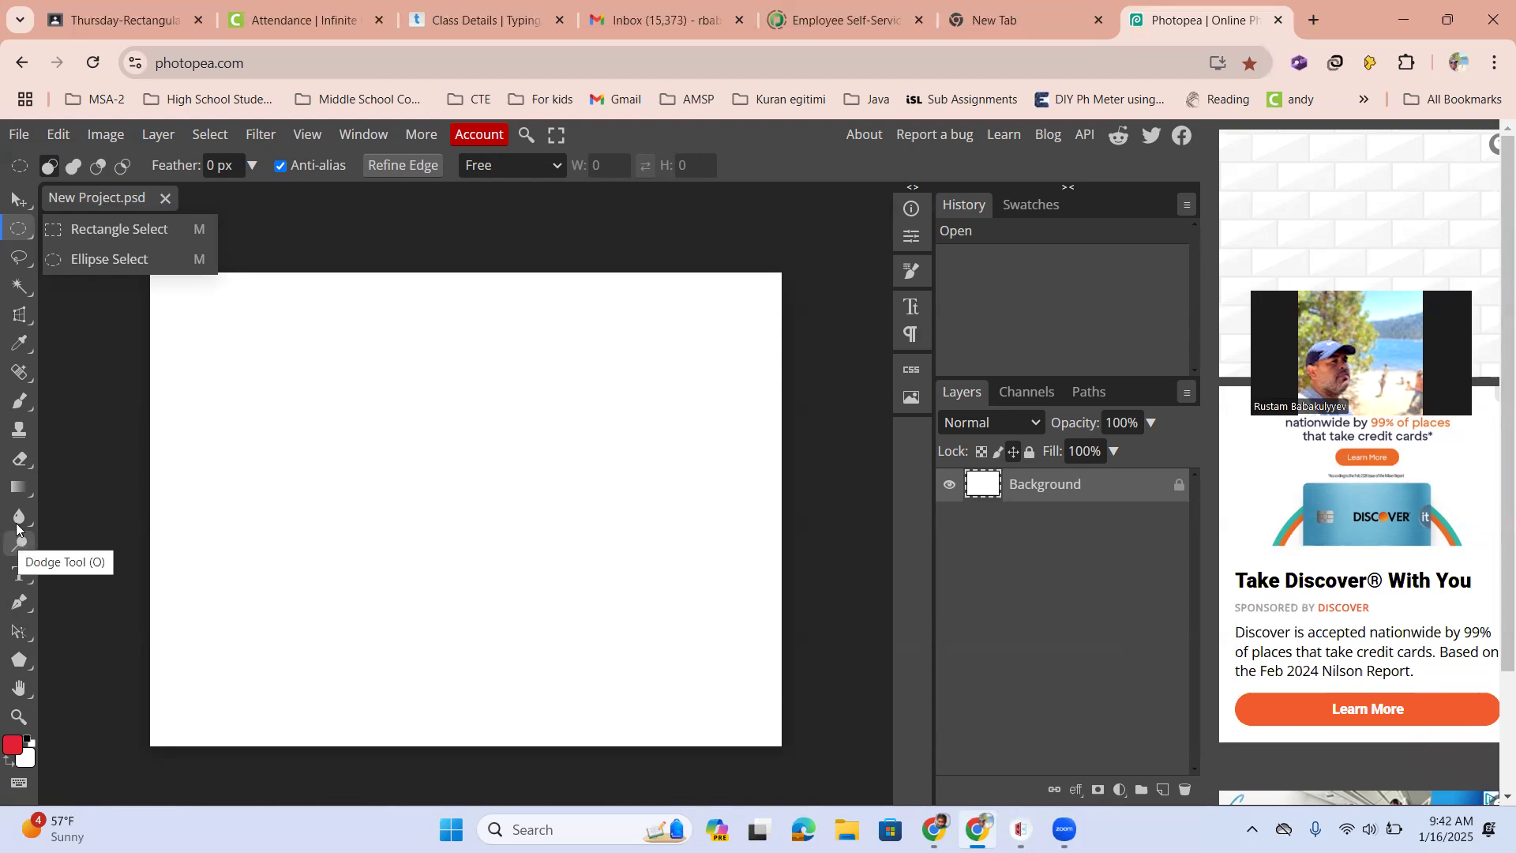
pyautogui.click(150, 231)
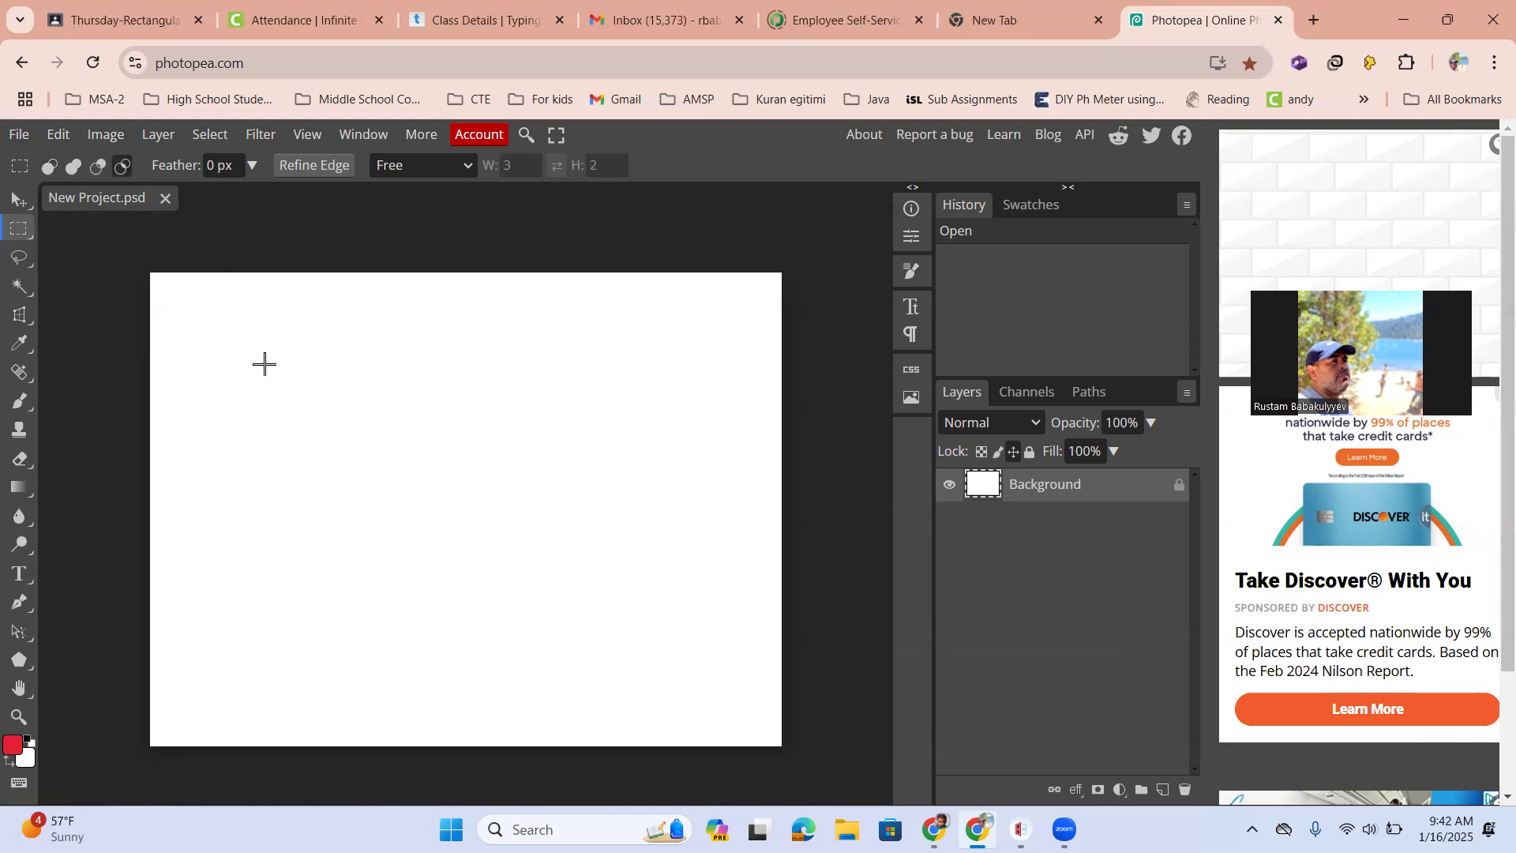
pyautogui.moveTo(254, 358); pyautogui.dragTo(601, 501)
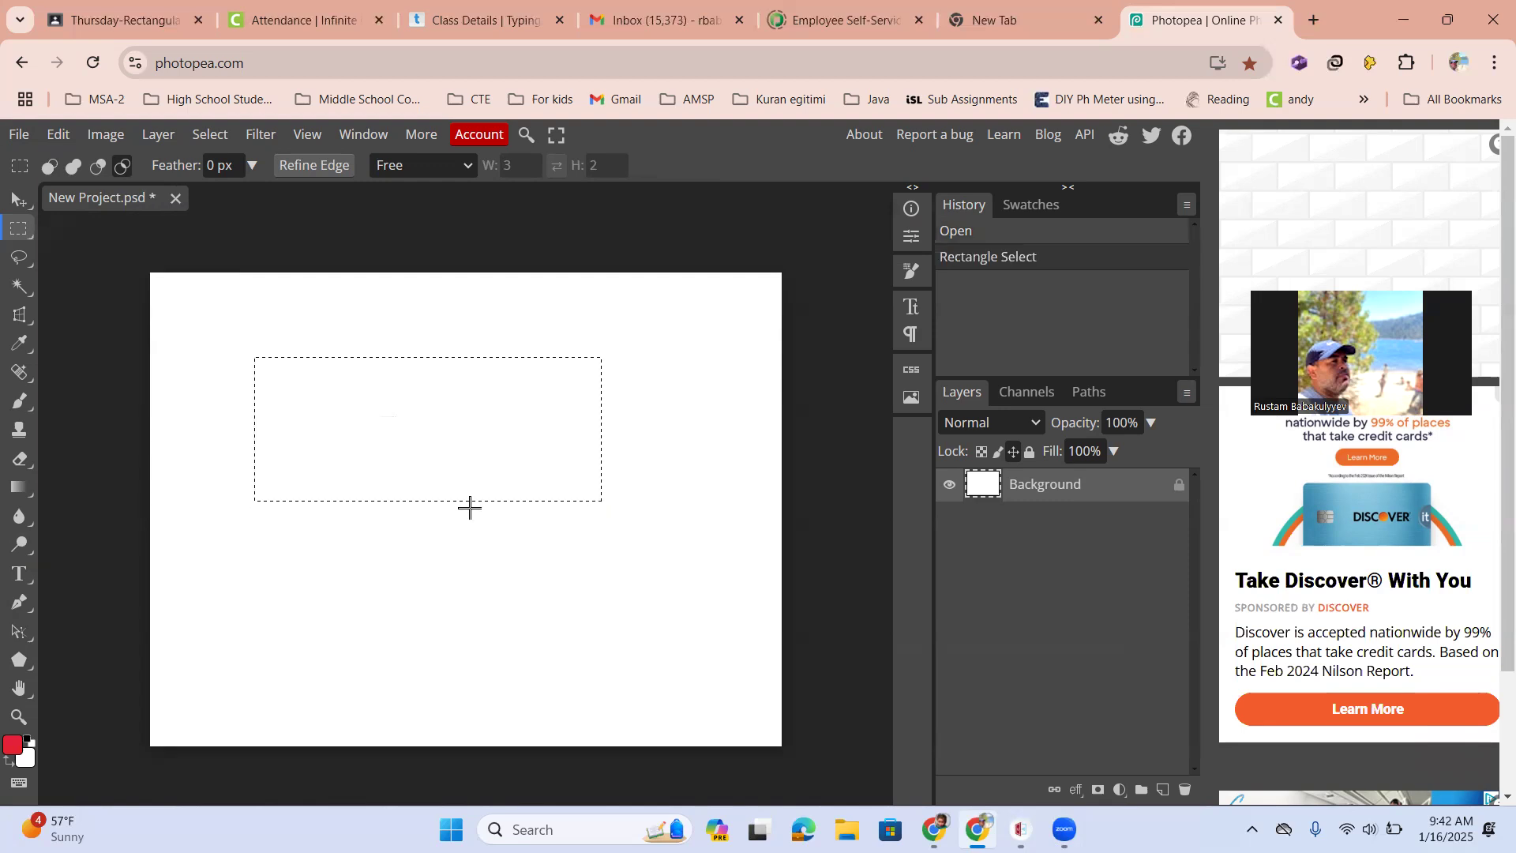
# Create a new layer from the selection's context menu
pyautogui.scroll(2, 298, 348)
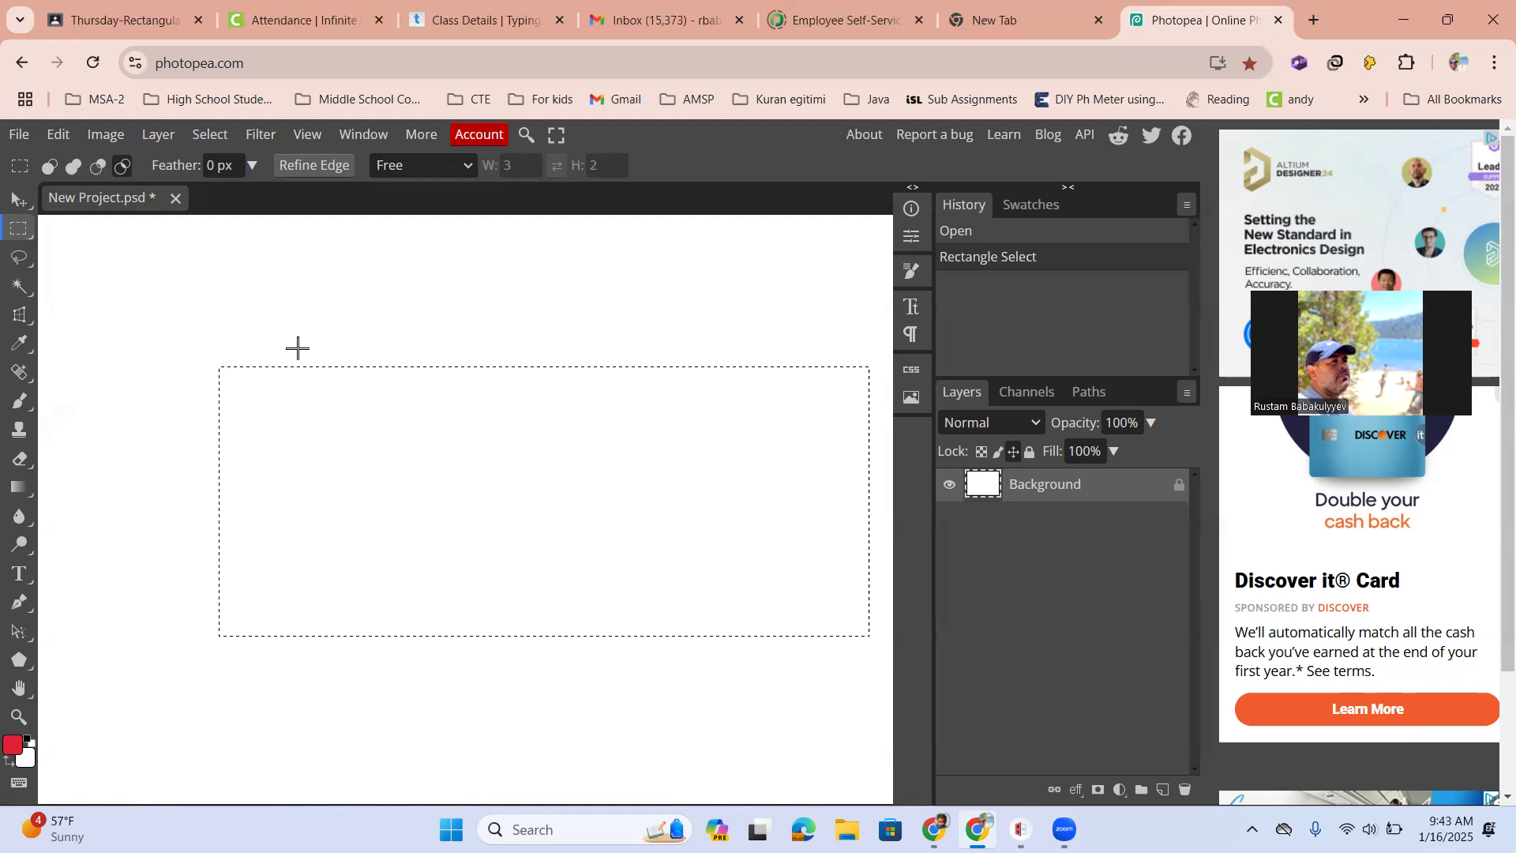
pyautogui.scroll(-3, 447, 470)
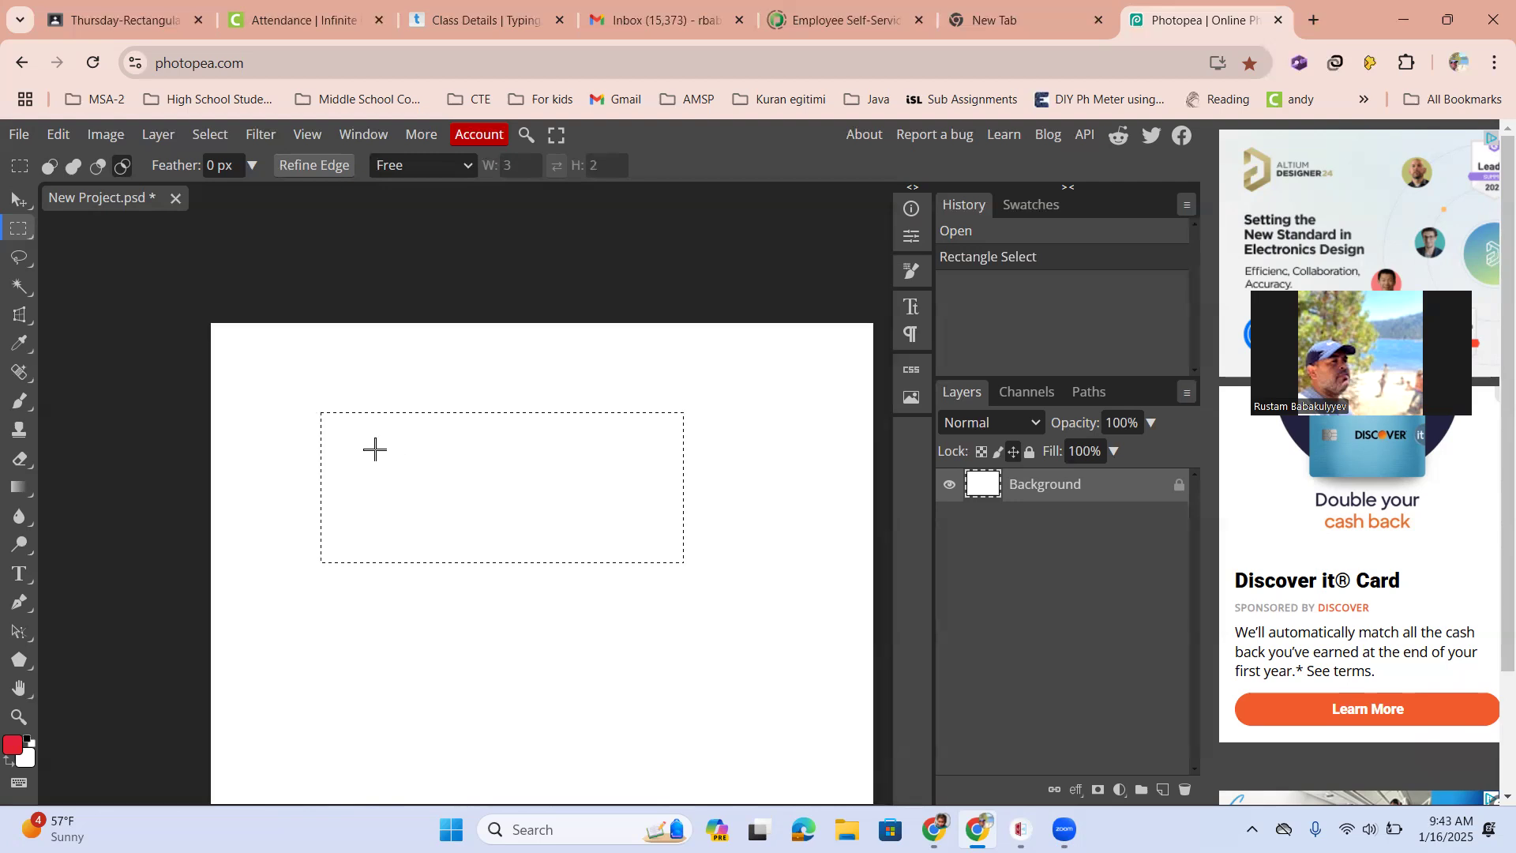
pyautogui.scroll(-2, 366, 474)
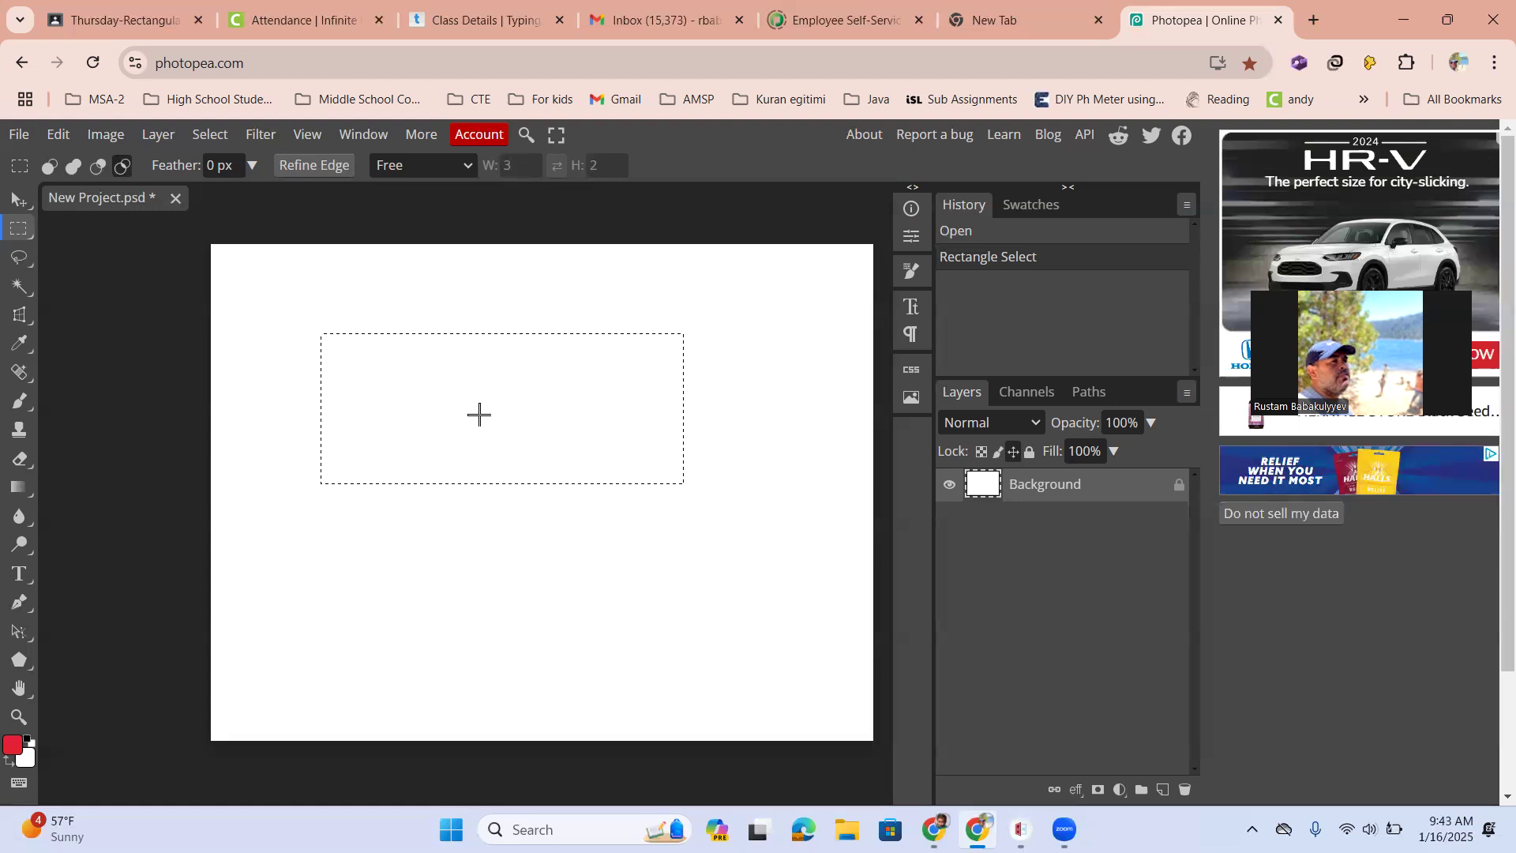
pyautogui.rightClick(493, 356)
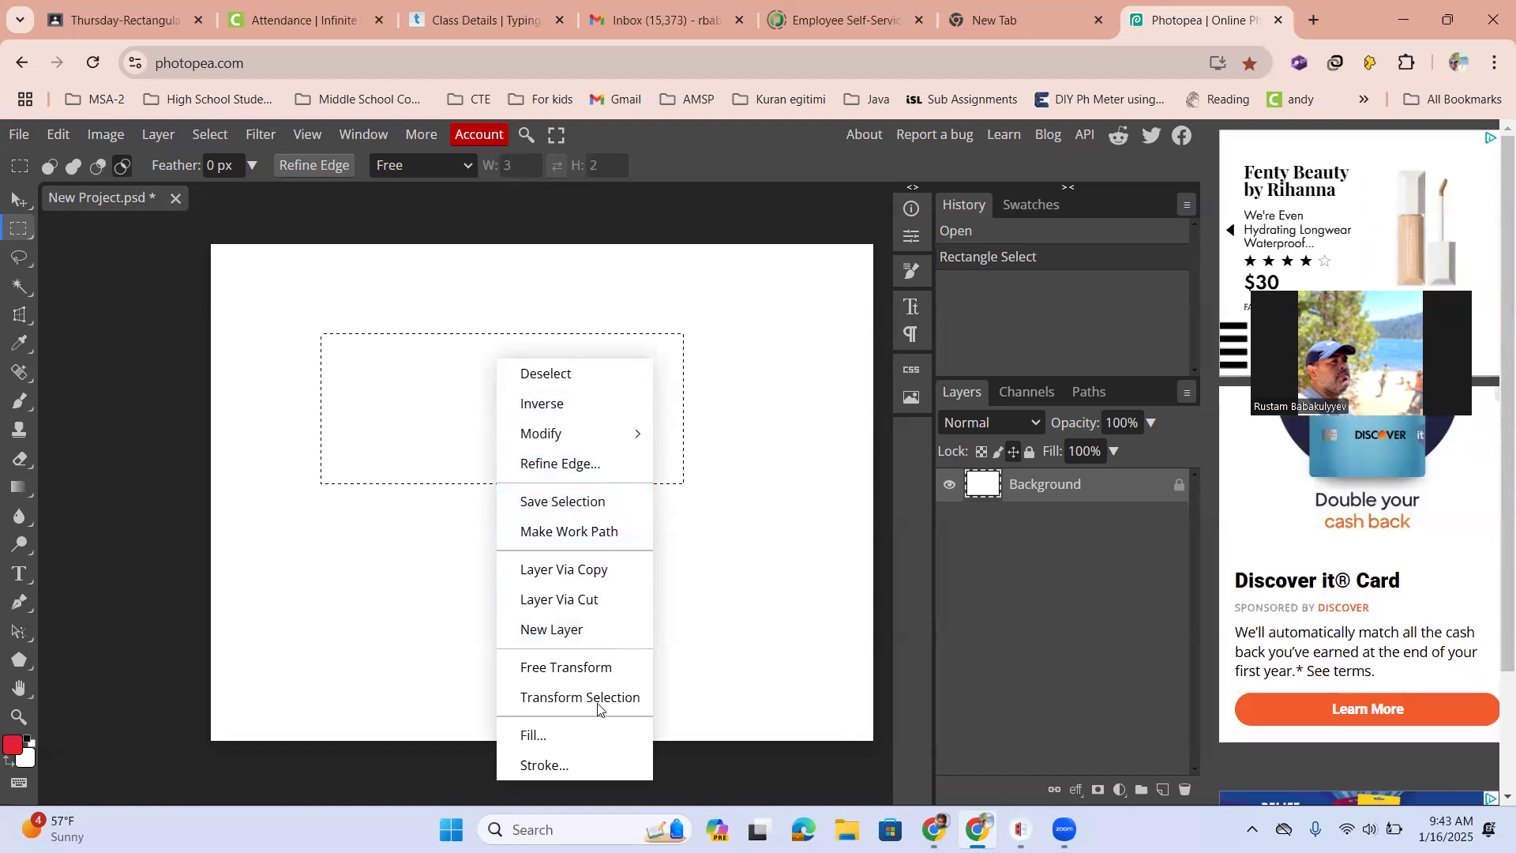
pyautogui.click(560, 631)
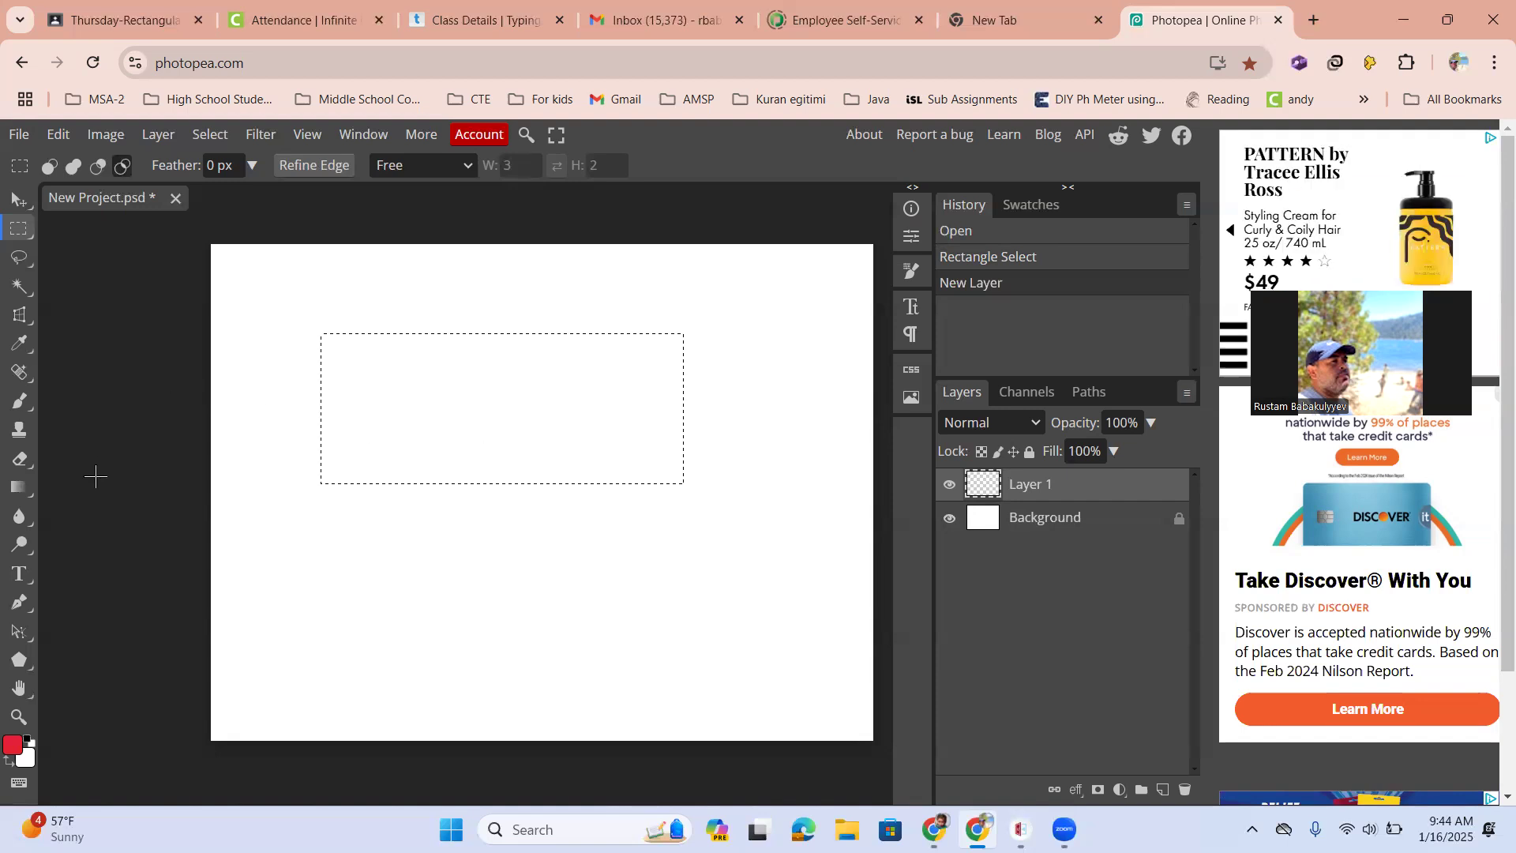
# Pick the Paint Bucket tool, set the foreground colour to green, and fill the rectangular selection with it
pyautogui.click(19, 488)
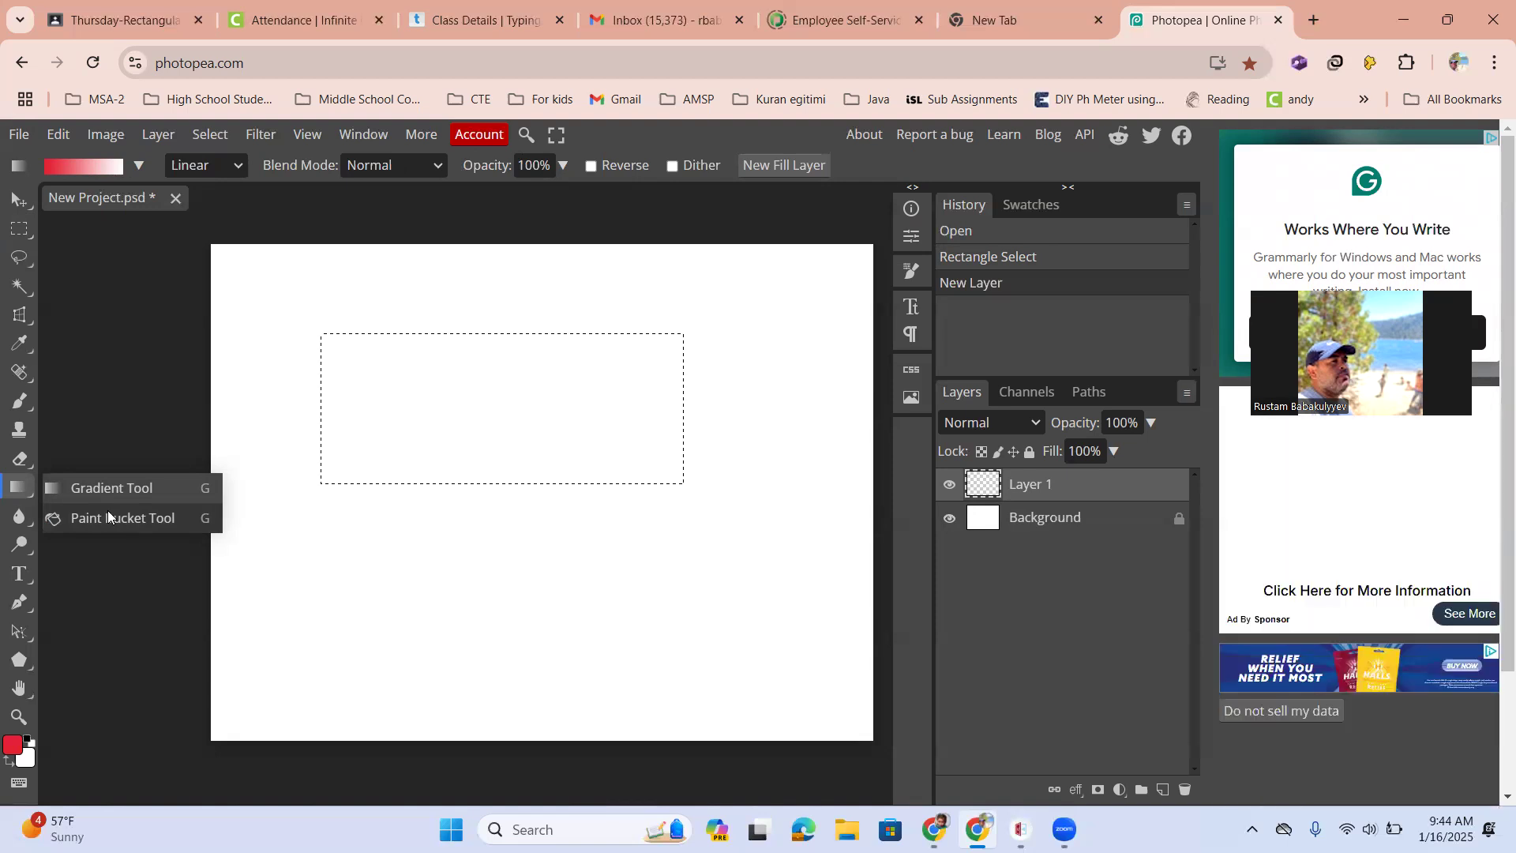
pyautogui.click(108, 512)
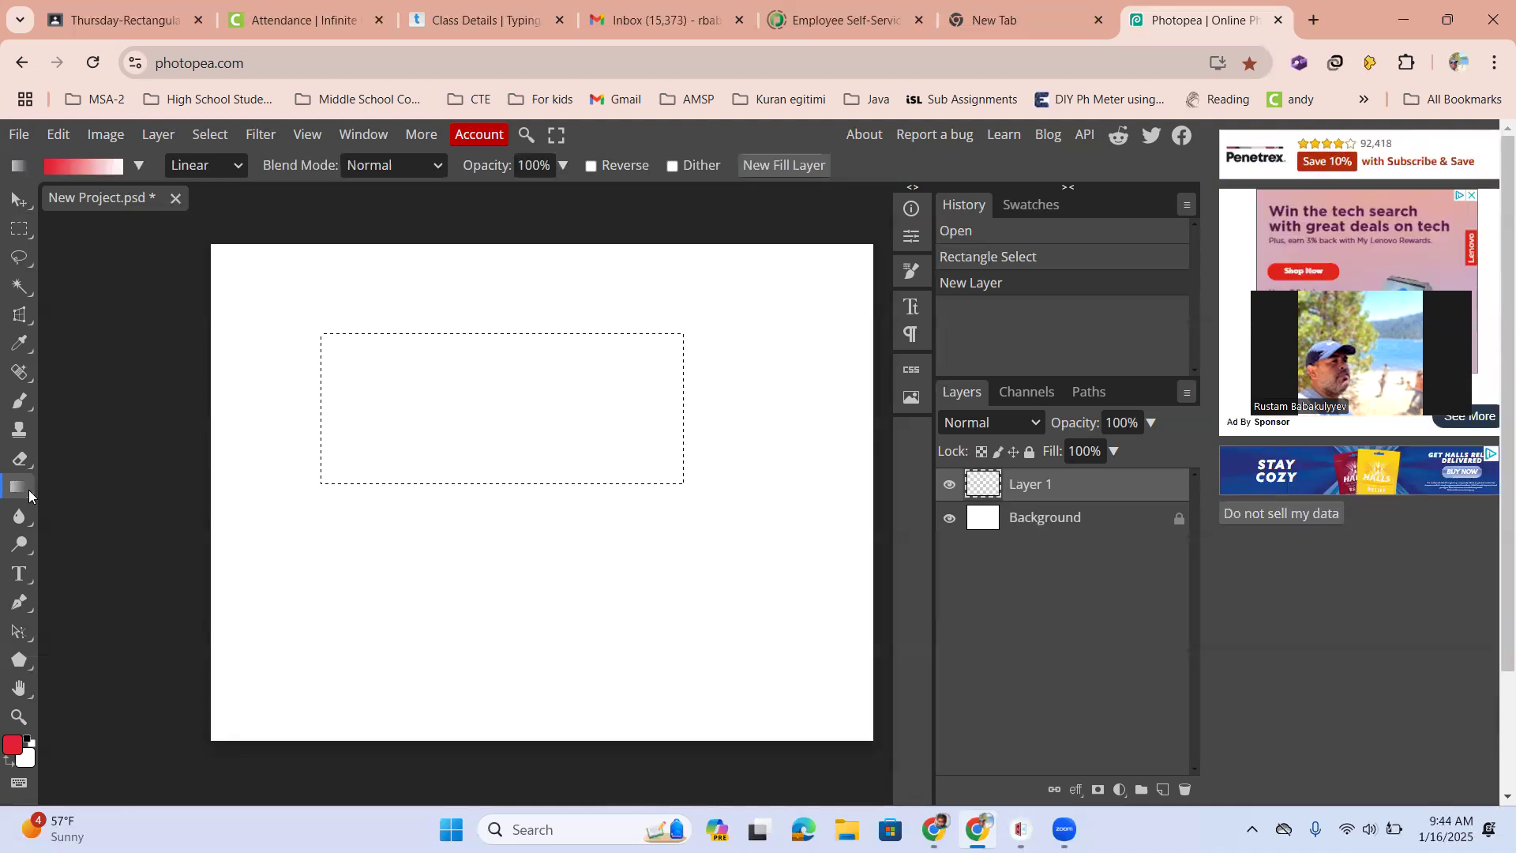
pyautogui.moveTo(29, 493)
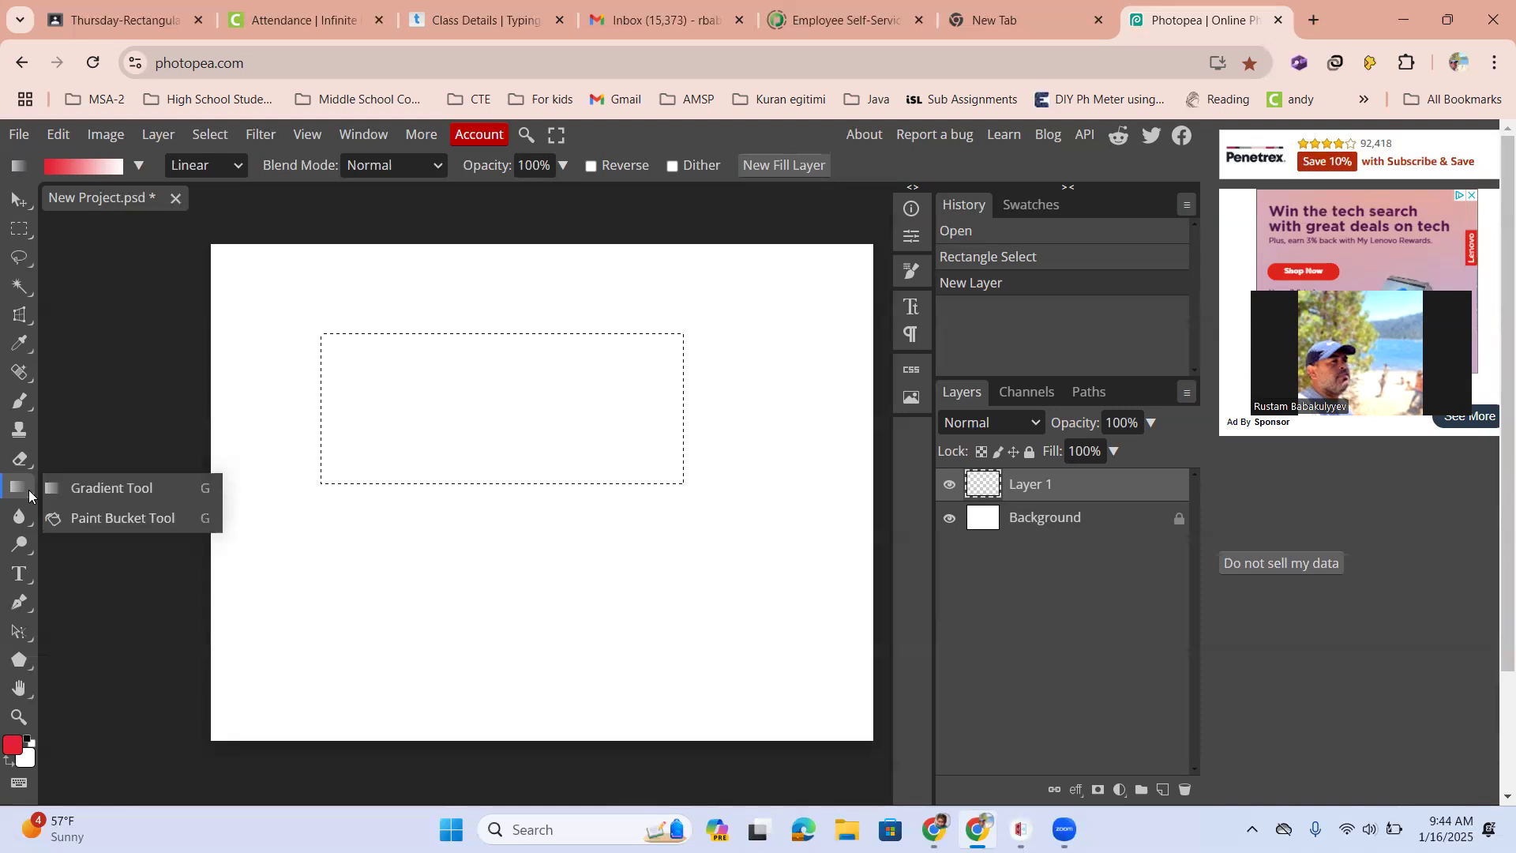
pyautogui.click(100, 519)
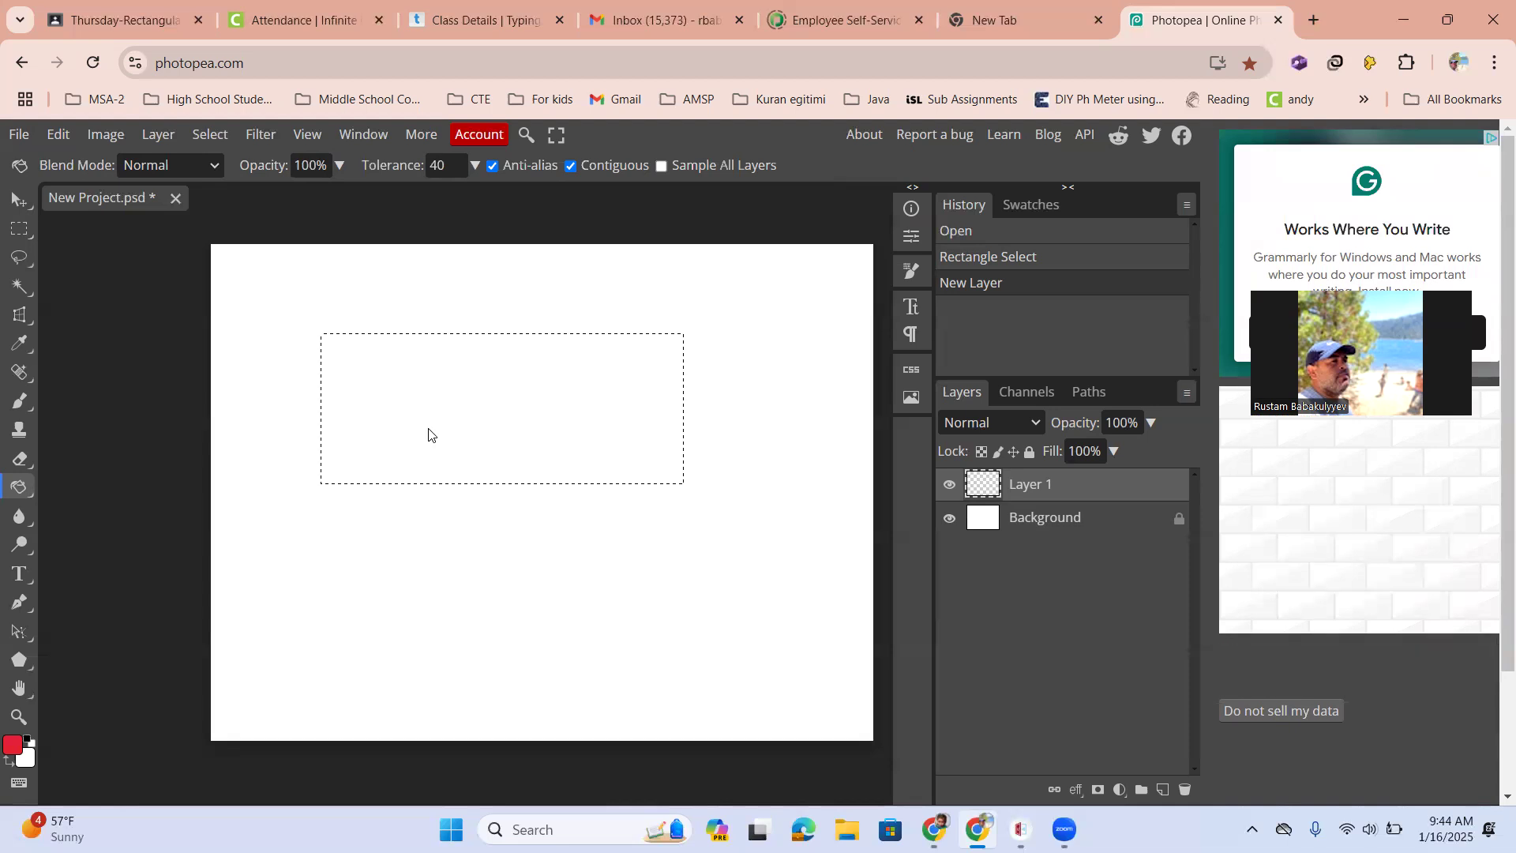
pyautogui.click(11, 746)
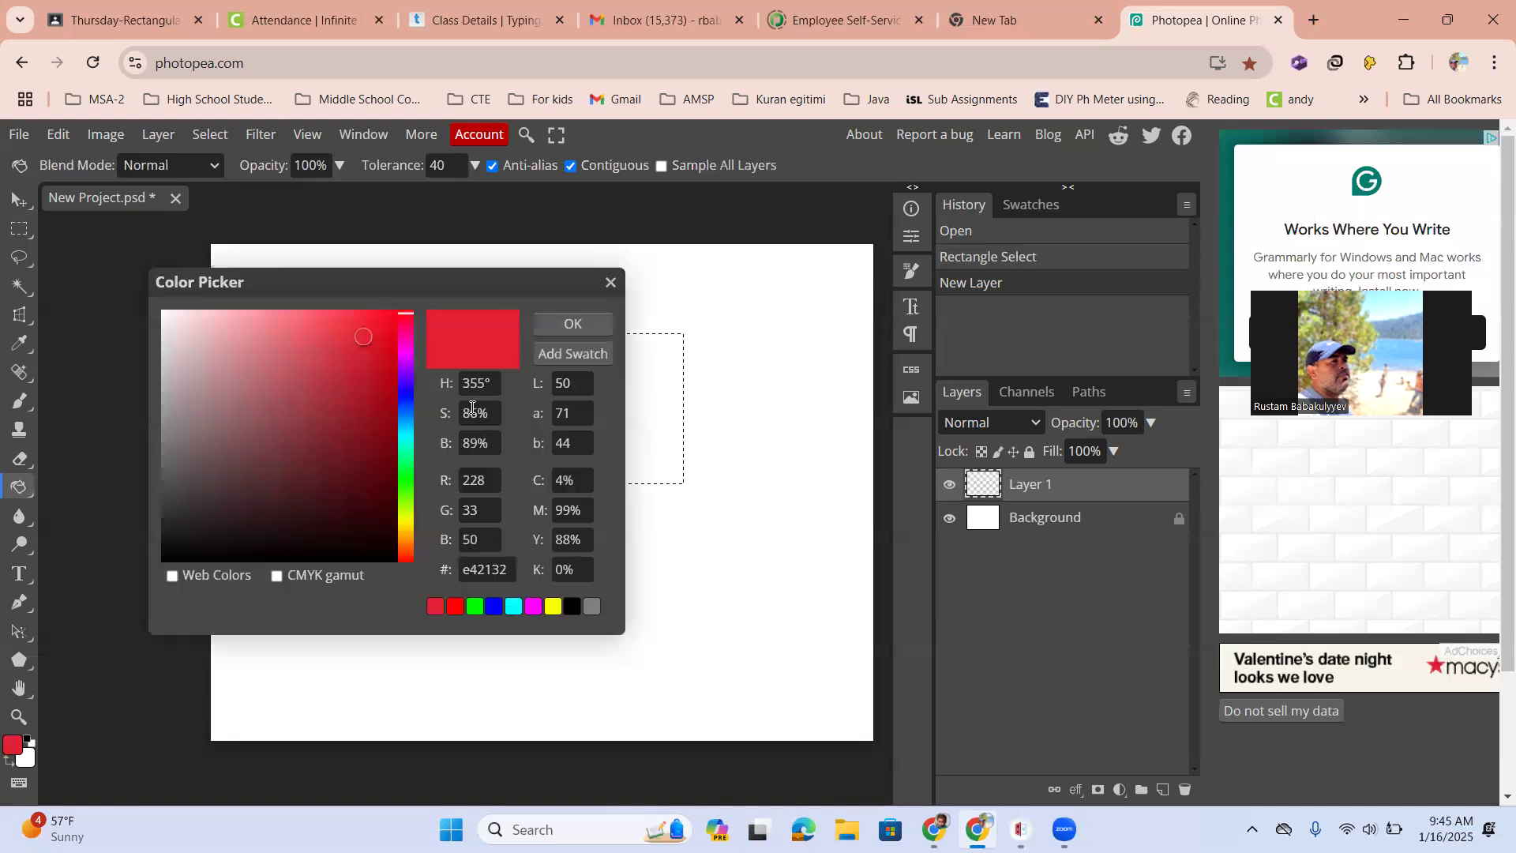
pyautogui.click(406, 479)
pyautogui.click(558, 325)
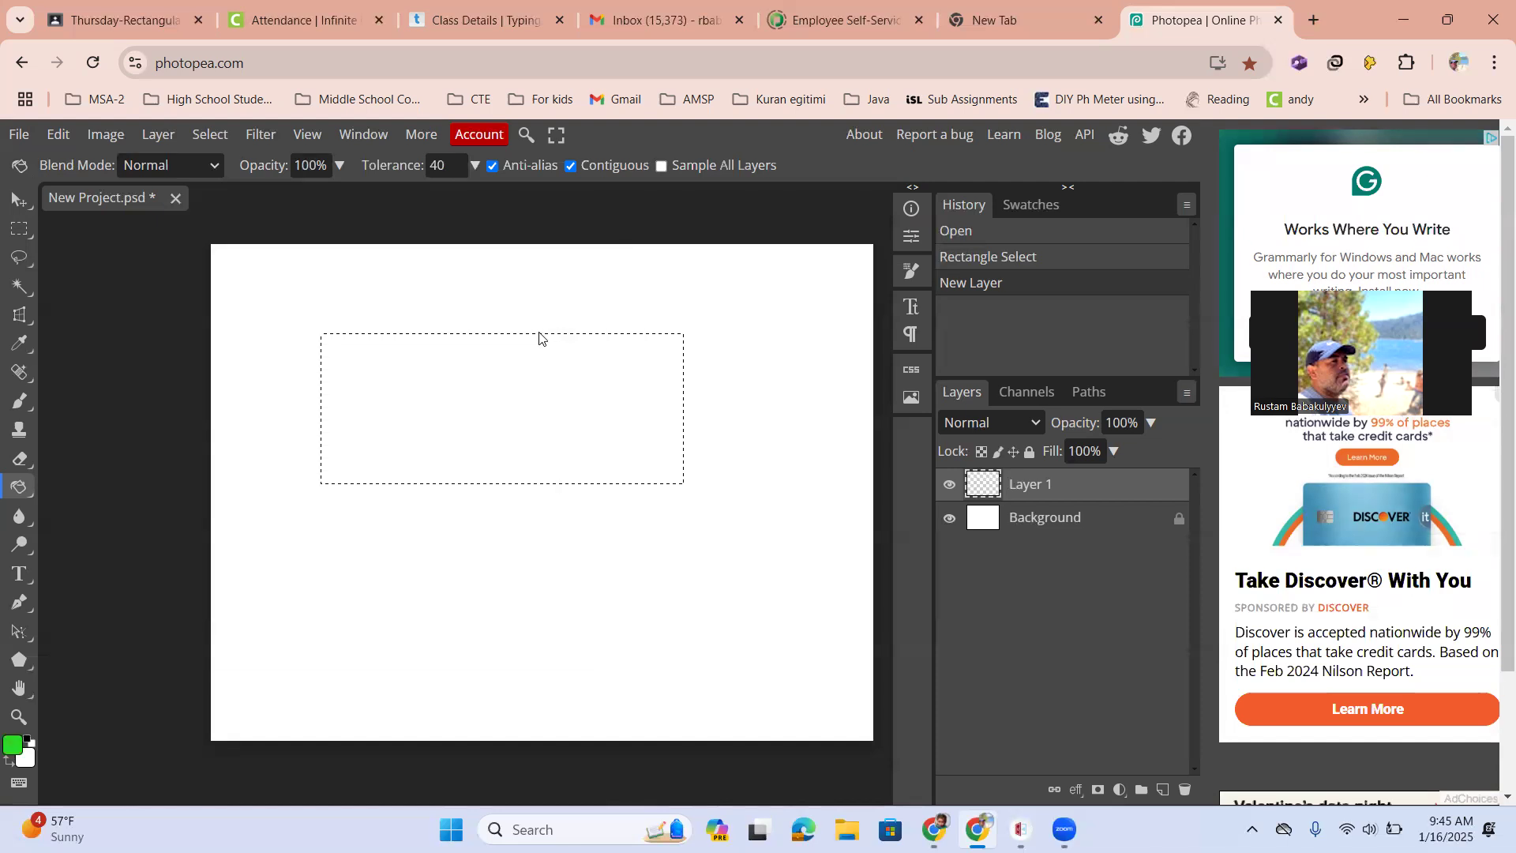
pyautogui.click(434, 407)
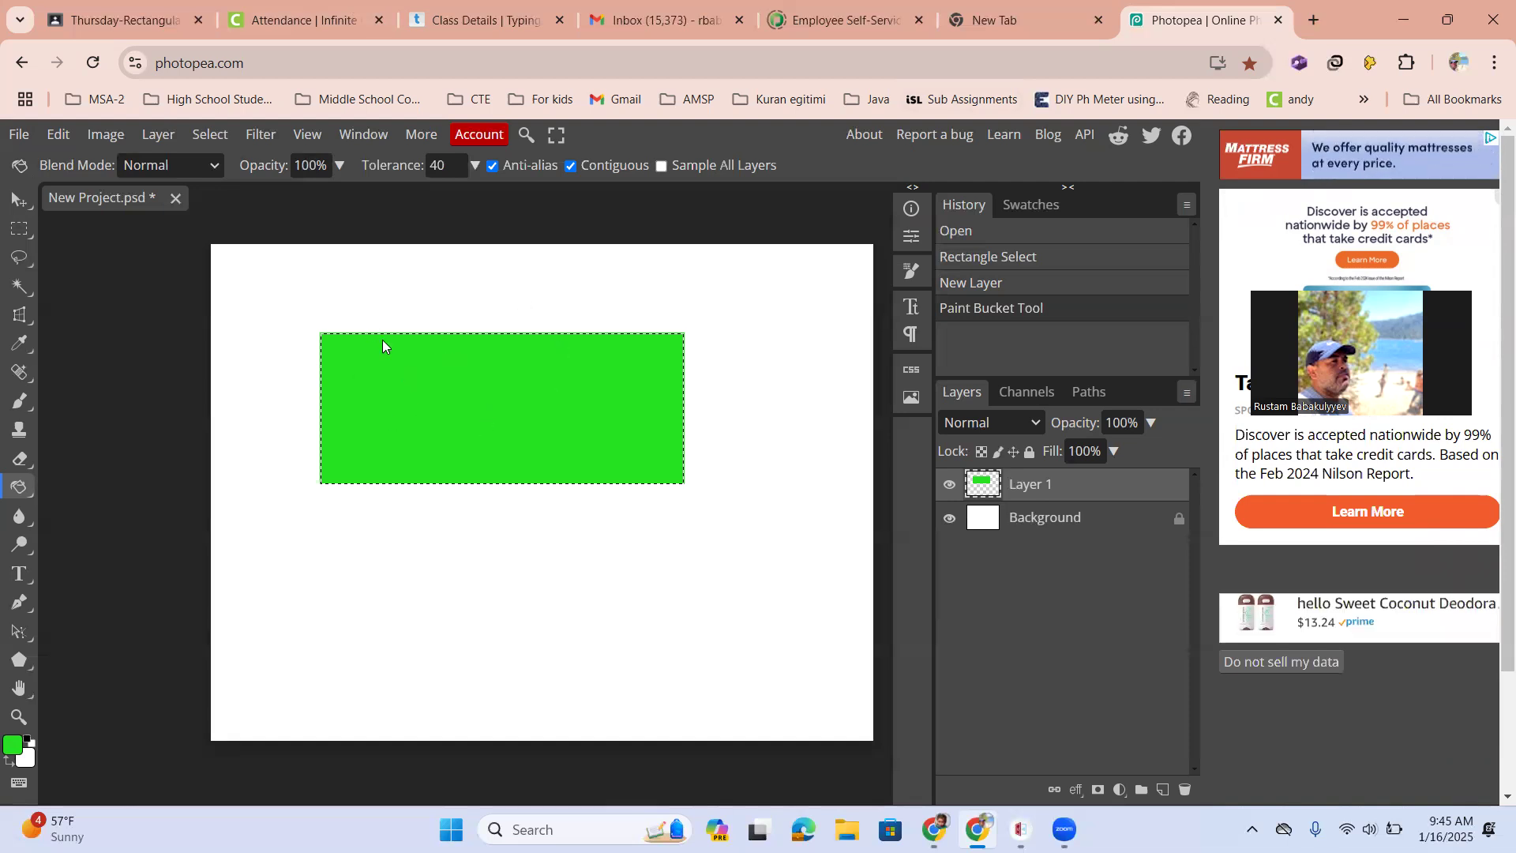
# Deselect the rectangular selection
pyautogui.scroll(2, 384, 338)
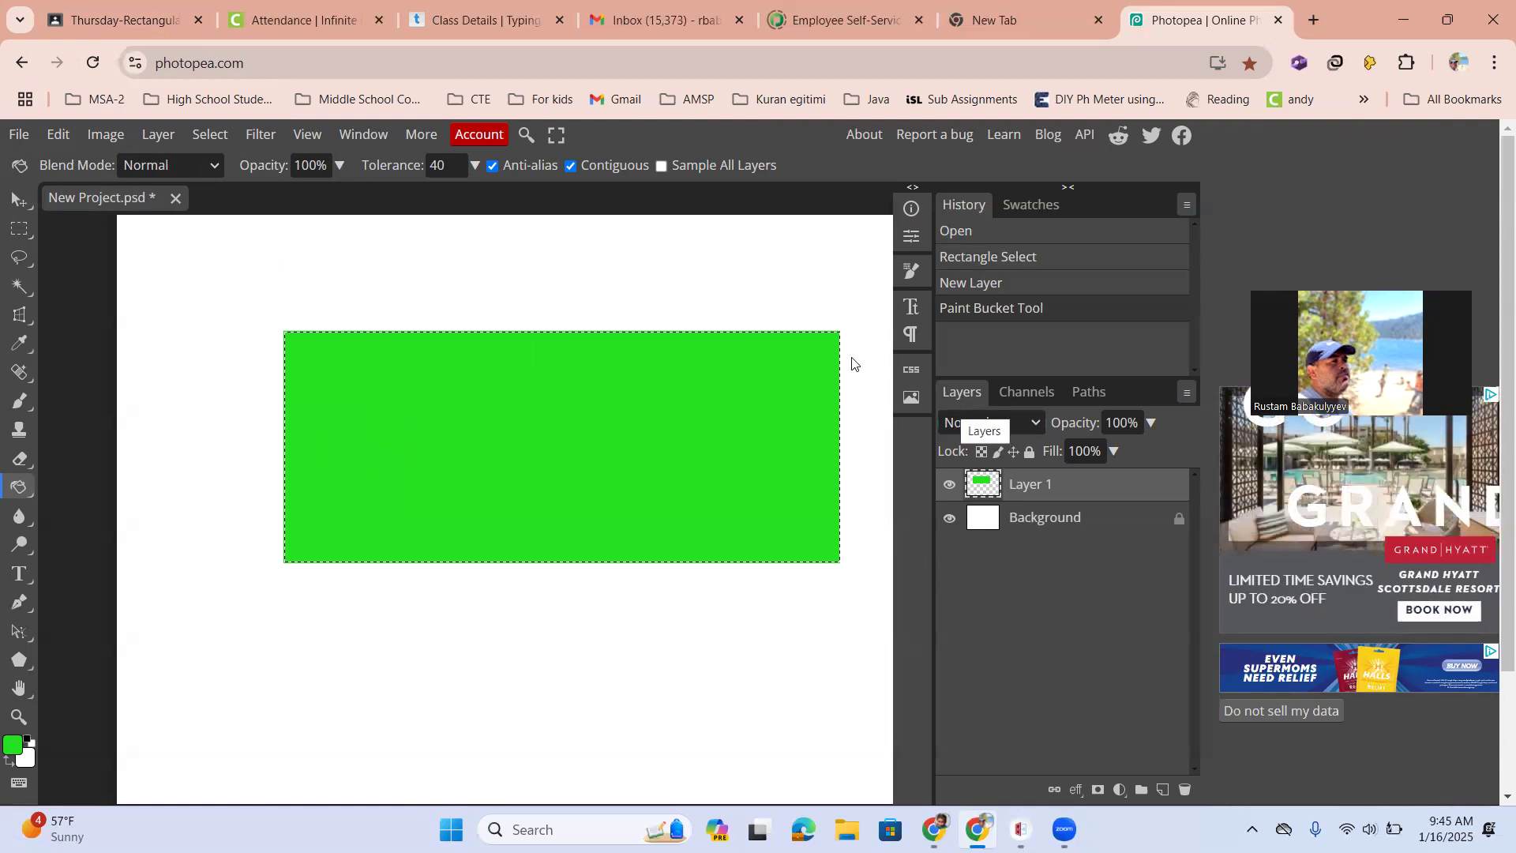
pyautogui.click(210, 135)
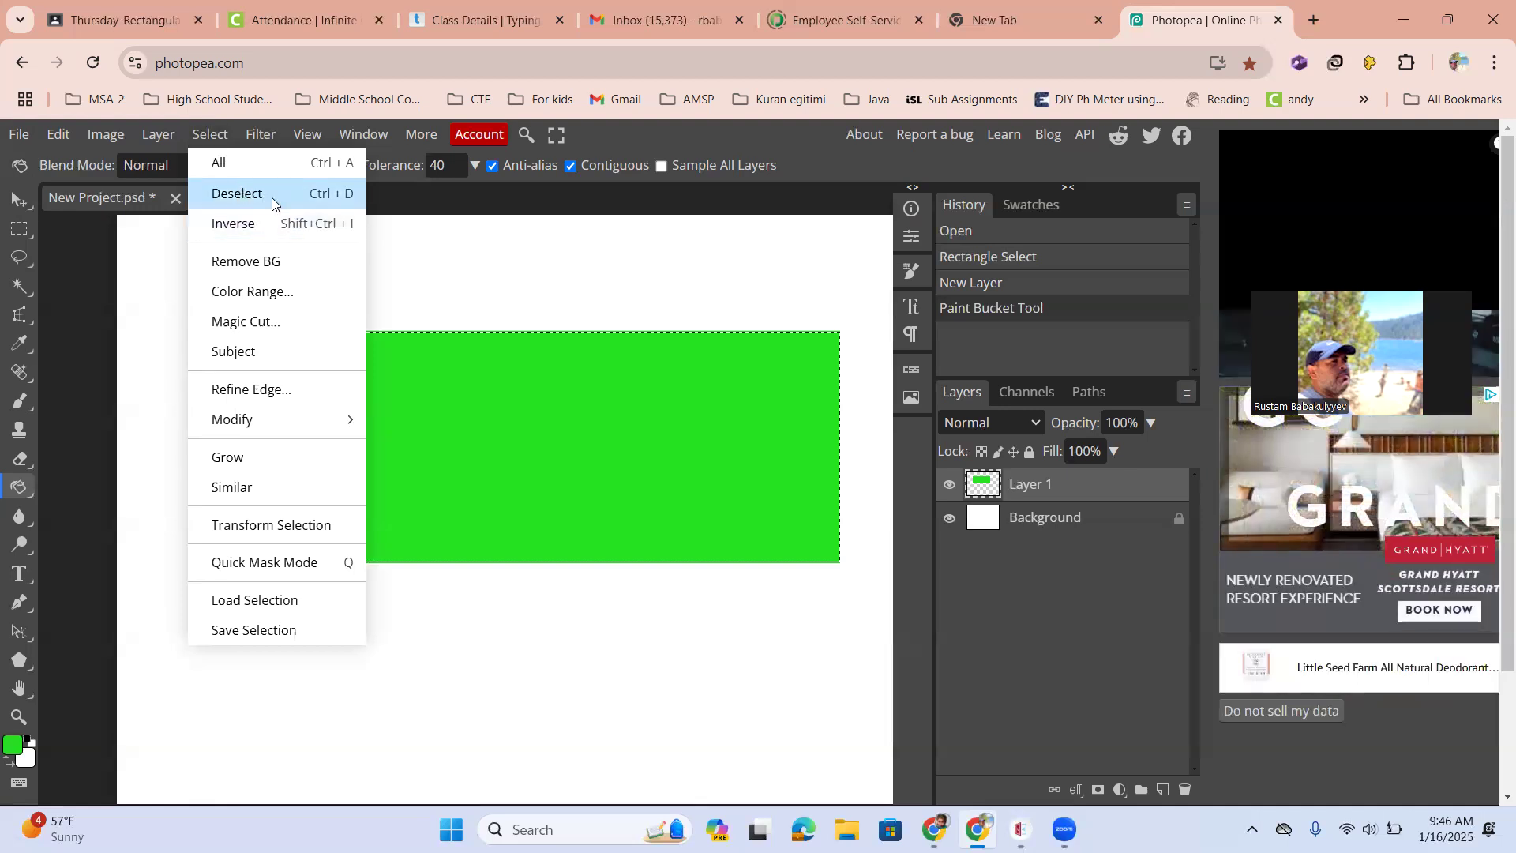
pyautogui.click(323, 202)
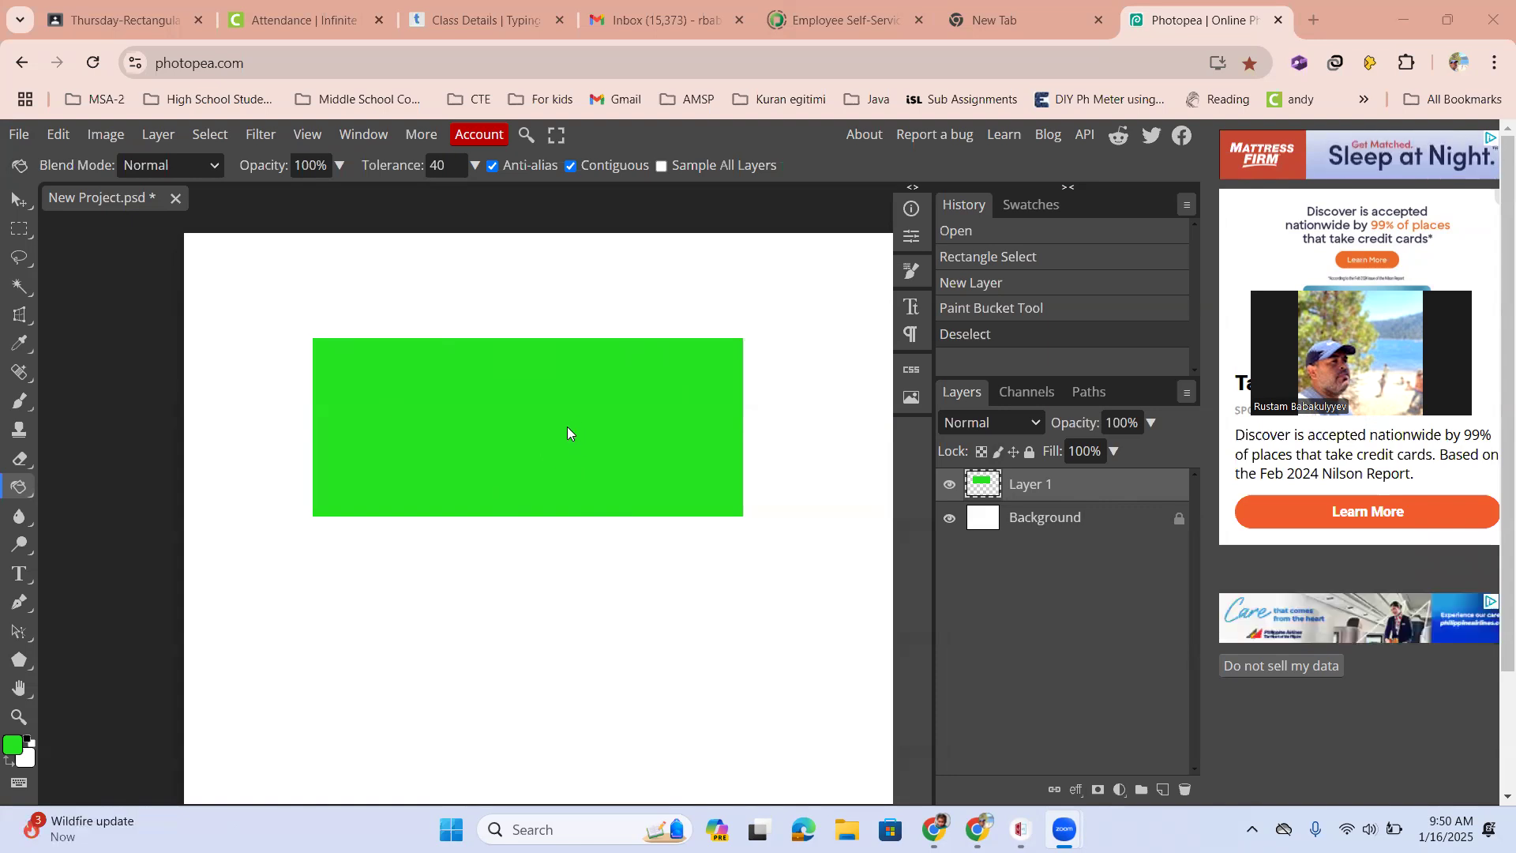
# Move the green rectangle slightly up and to the right with the Move tool
pyautogui.click(414, 504)
pyautogui.click(355, 500)
pyautogui.click(433, 507)
pyautogui.press('v')
pyautogui.moveTo(426, 485)
pyautogui.mouseDown()
pyautogui.moveTo(379, 510)
pyautogui.moveTo(521, 466)
pyautogui.moveTo(439, 414)
pyautogui.moveTo(473, 413)
pyautogui.moveTo(480, 451)
pyautogui.mouseUp()
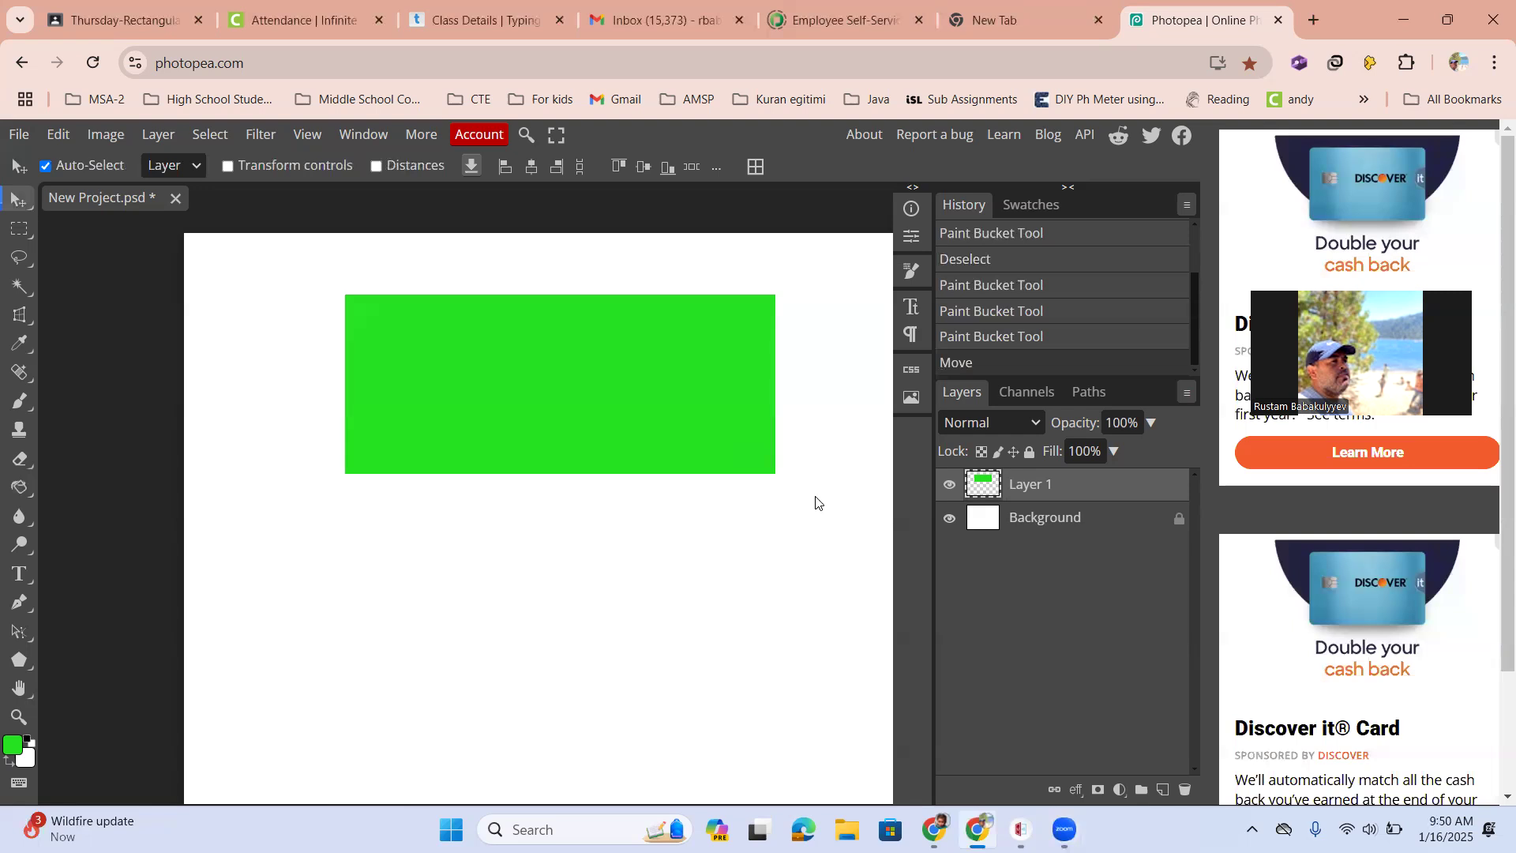
# Draw an elliptical selection below the green rectangle with Ellipse Select and create a new layer from it
pyautogui.click(26, 231)
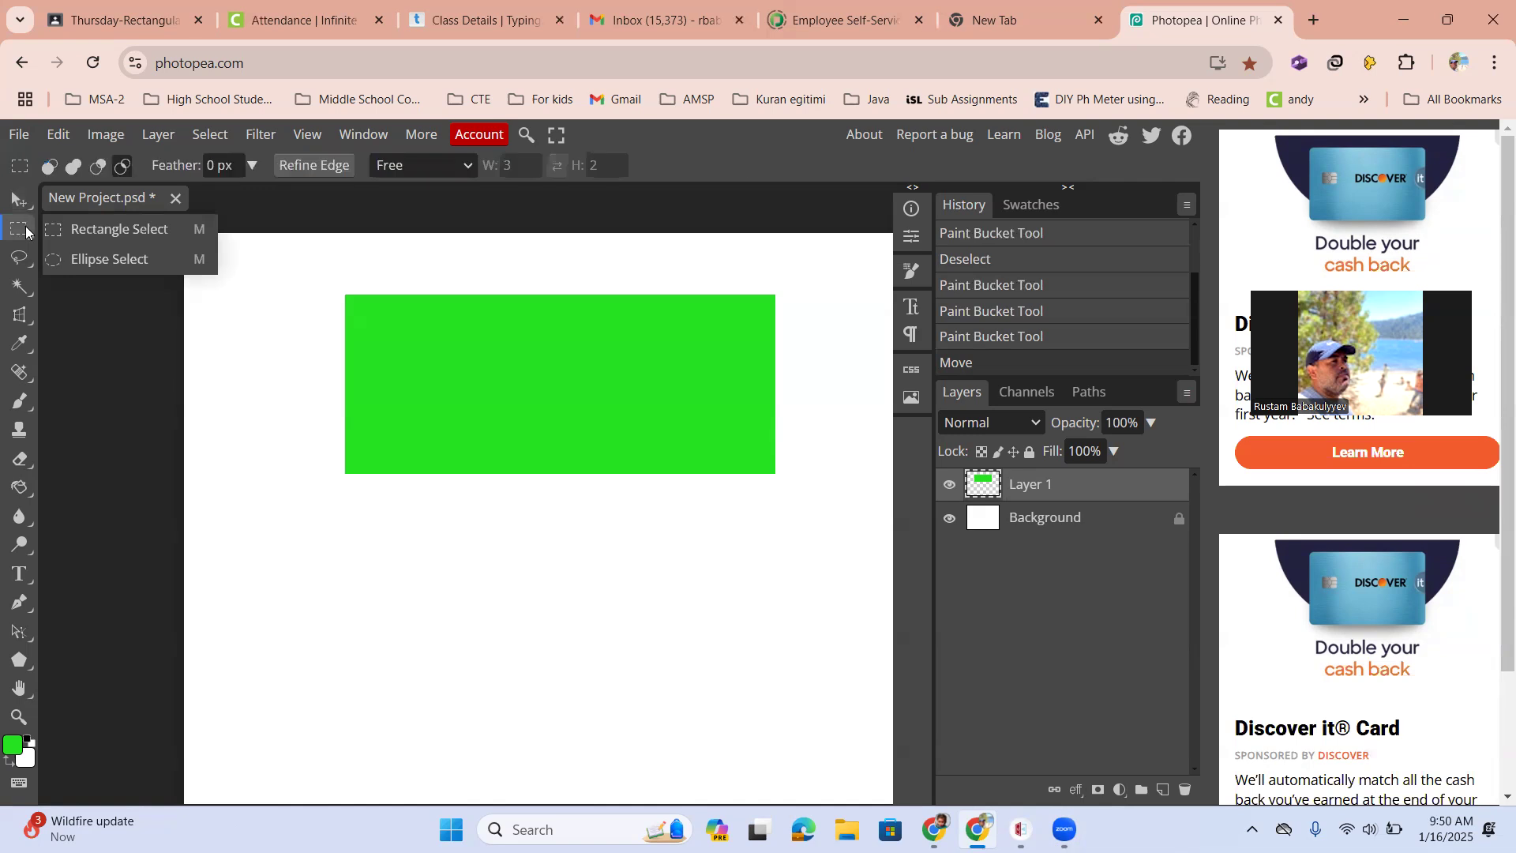
pyautogui.click(26, 231)
pyautogui.click(26, 231)
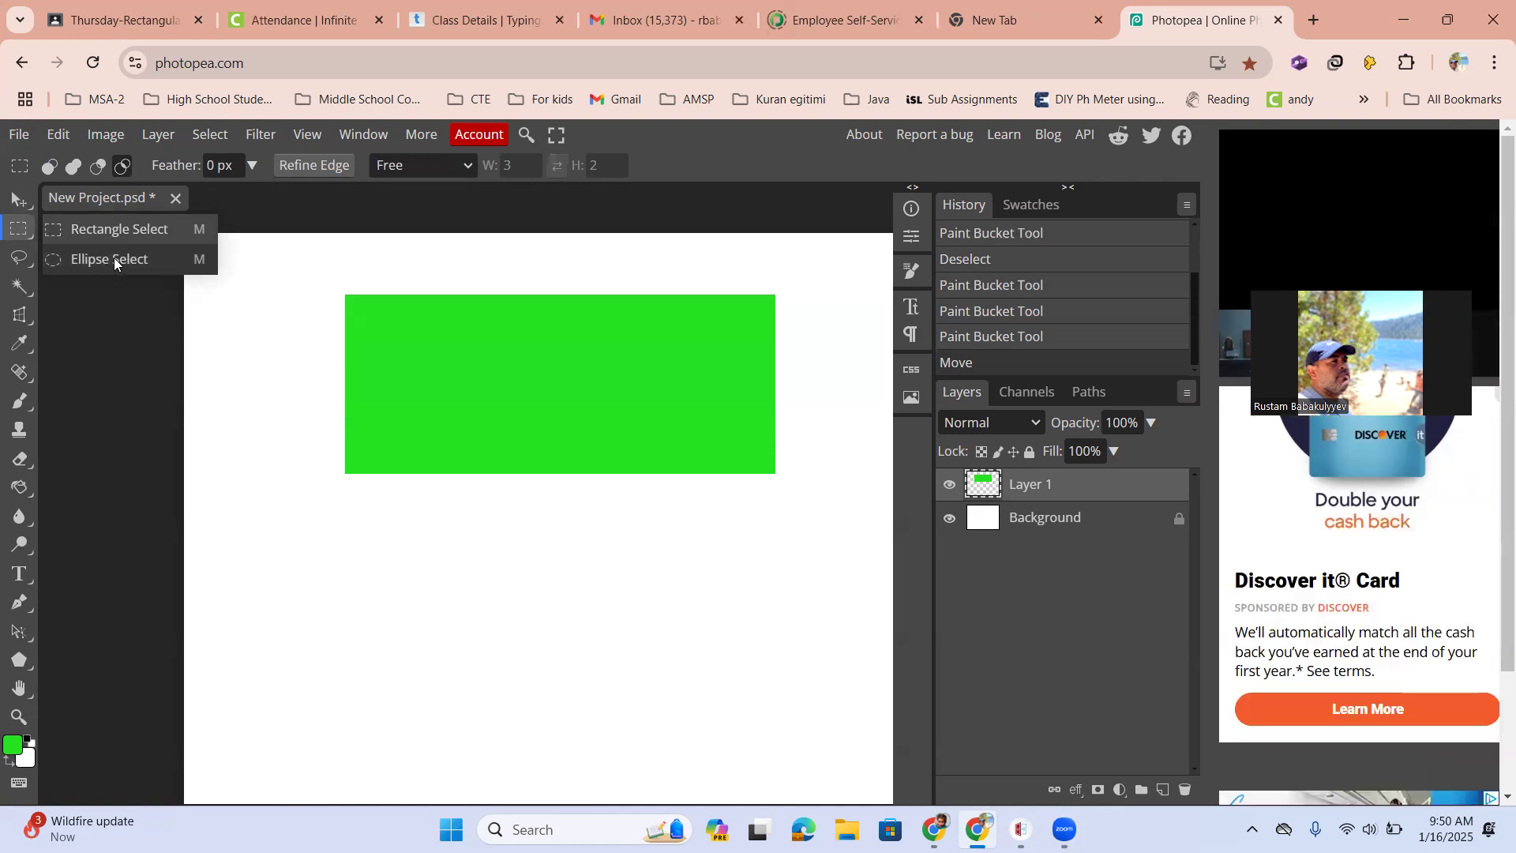
pyautogui.click(114, 257)
pyautogui.moveTo(301, 503); pyautogui.dragTo(717, 743)
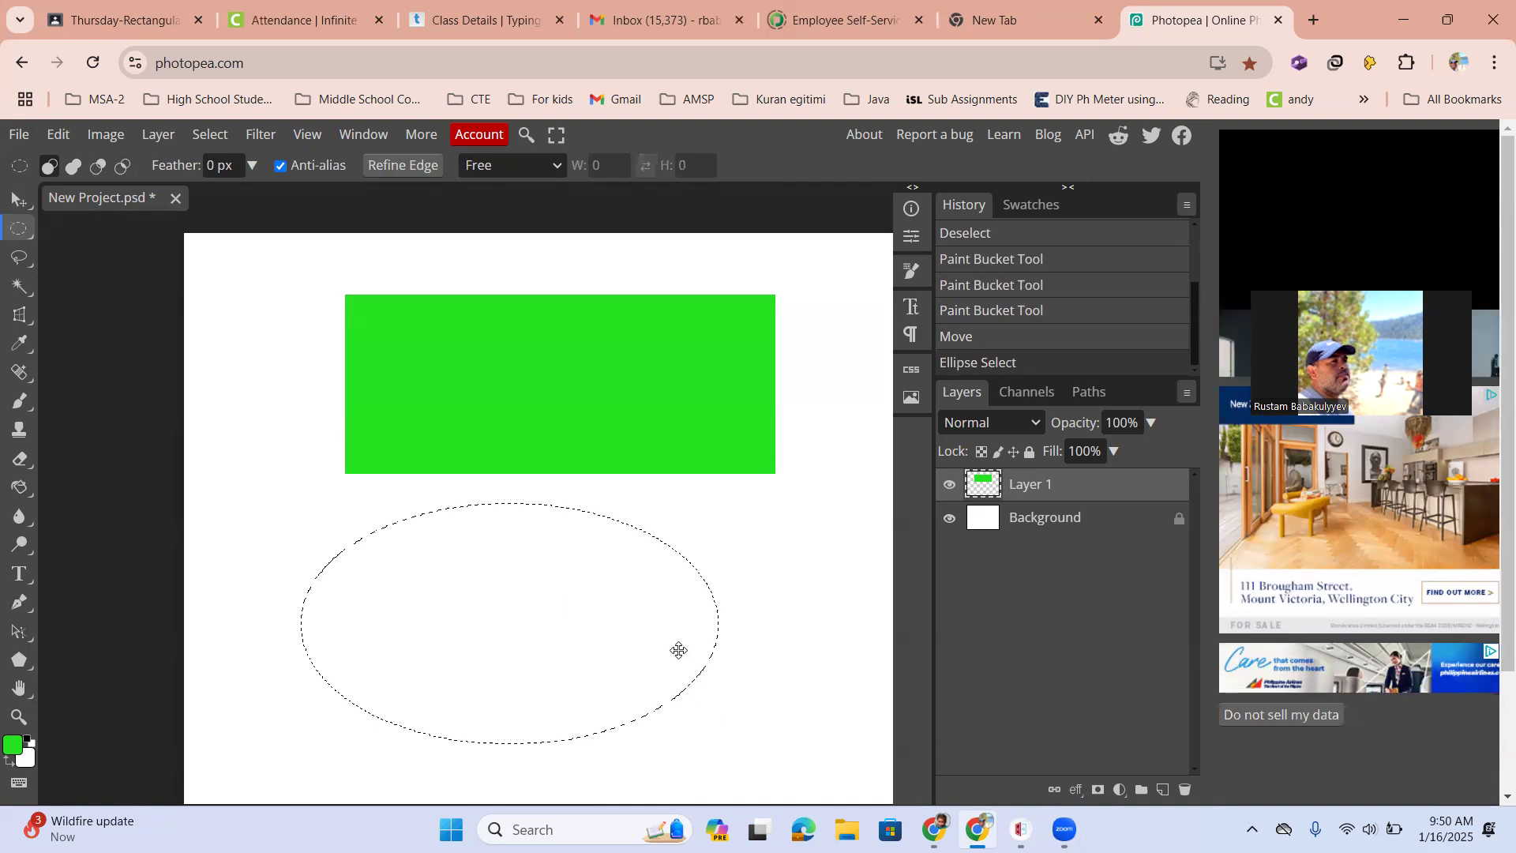
pyautogui.rightClick(645, 557)
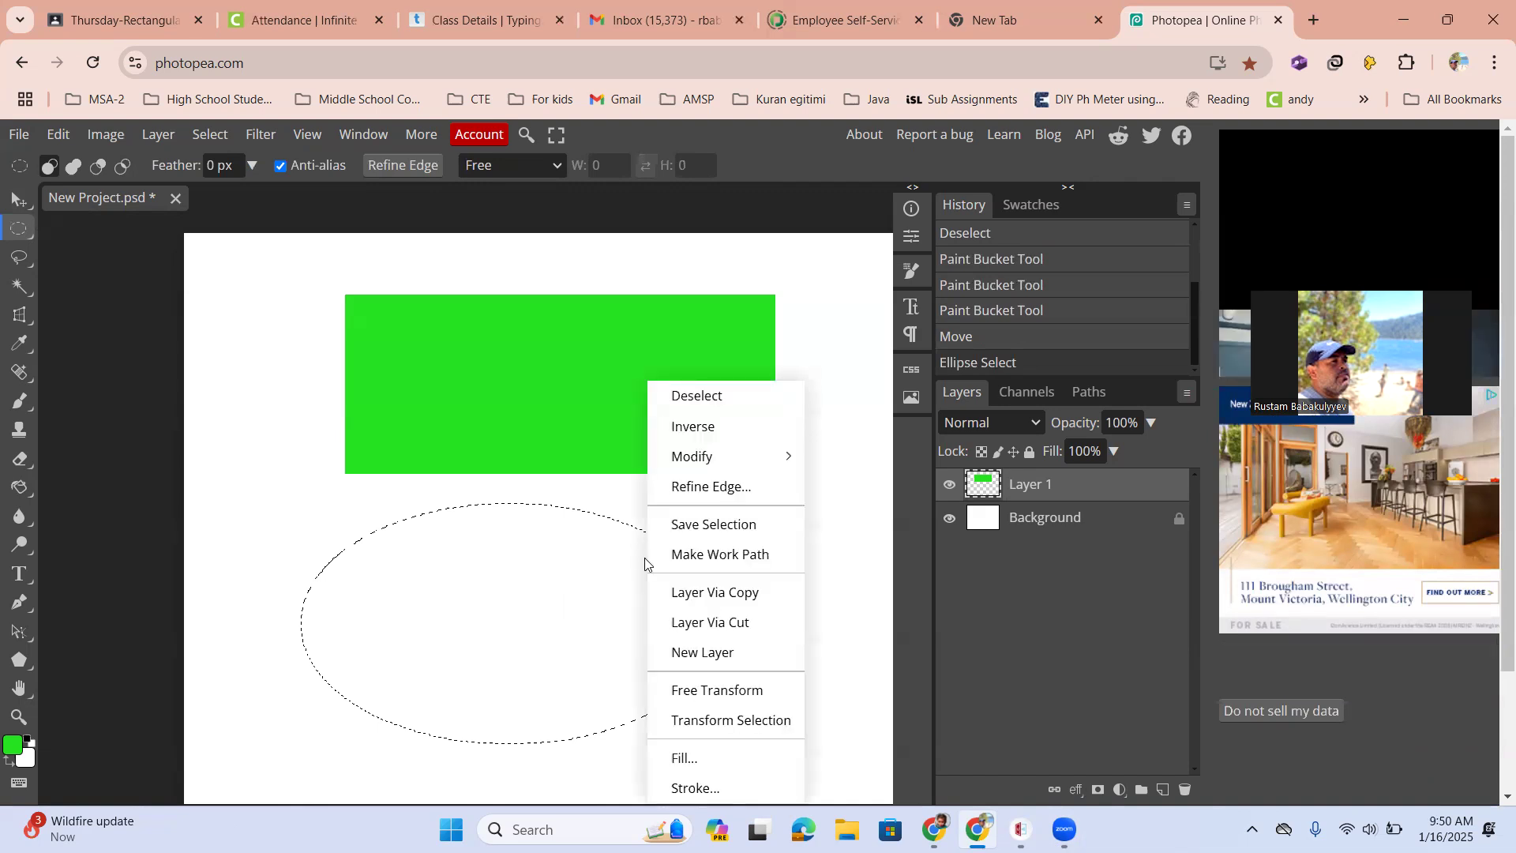
pyautogui.click(706, 659)
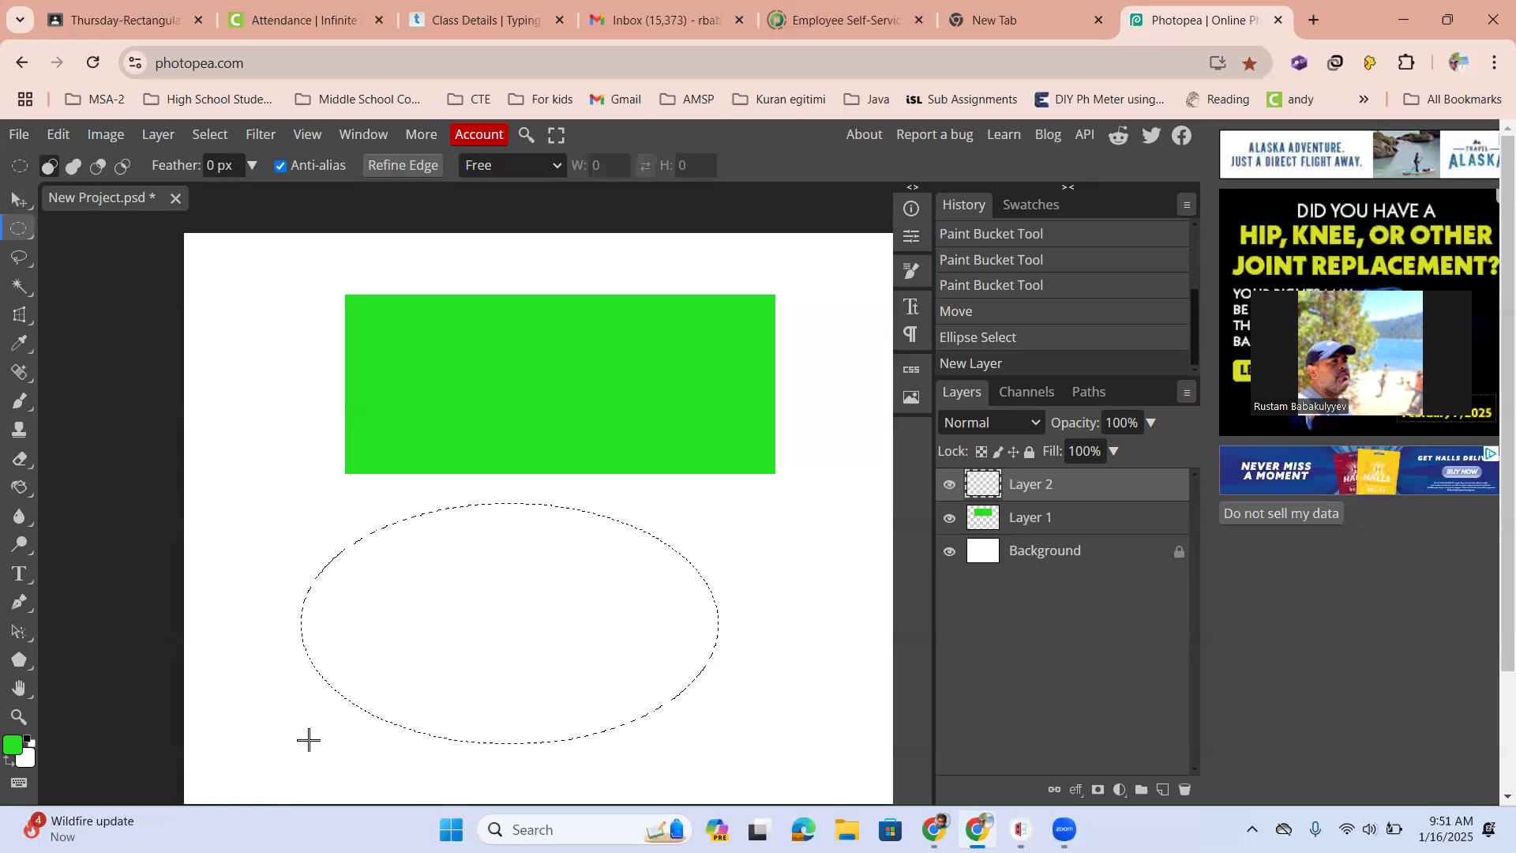
# Choose the Gradient tool and fill the ellipse with a linear green-to-white gradient from left to right
pyautogui.hscroll(1, 410, 531)
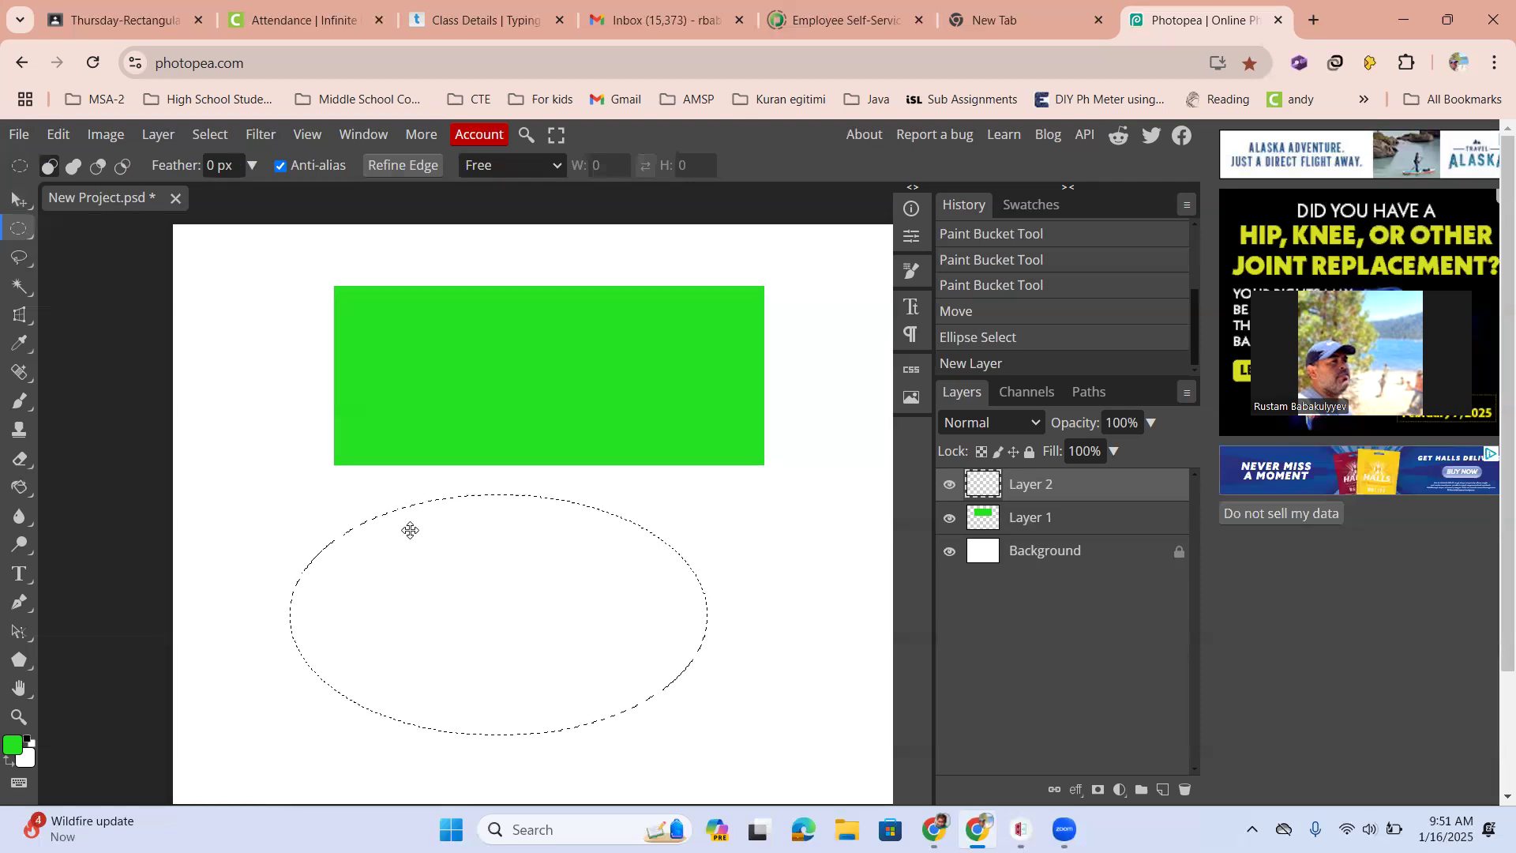
pyautogui.scroll(3, 386, 525)
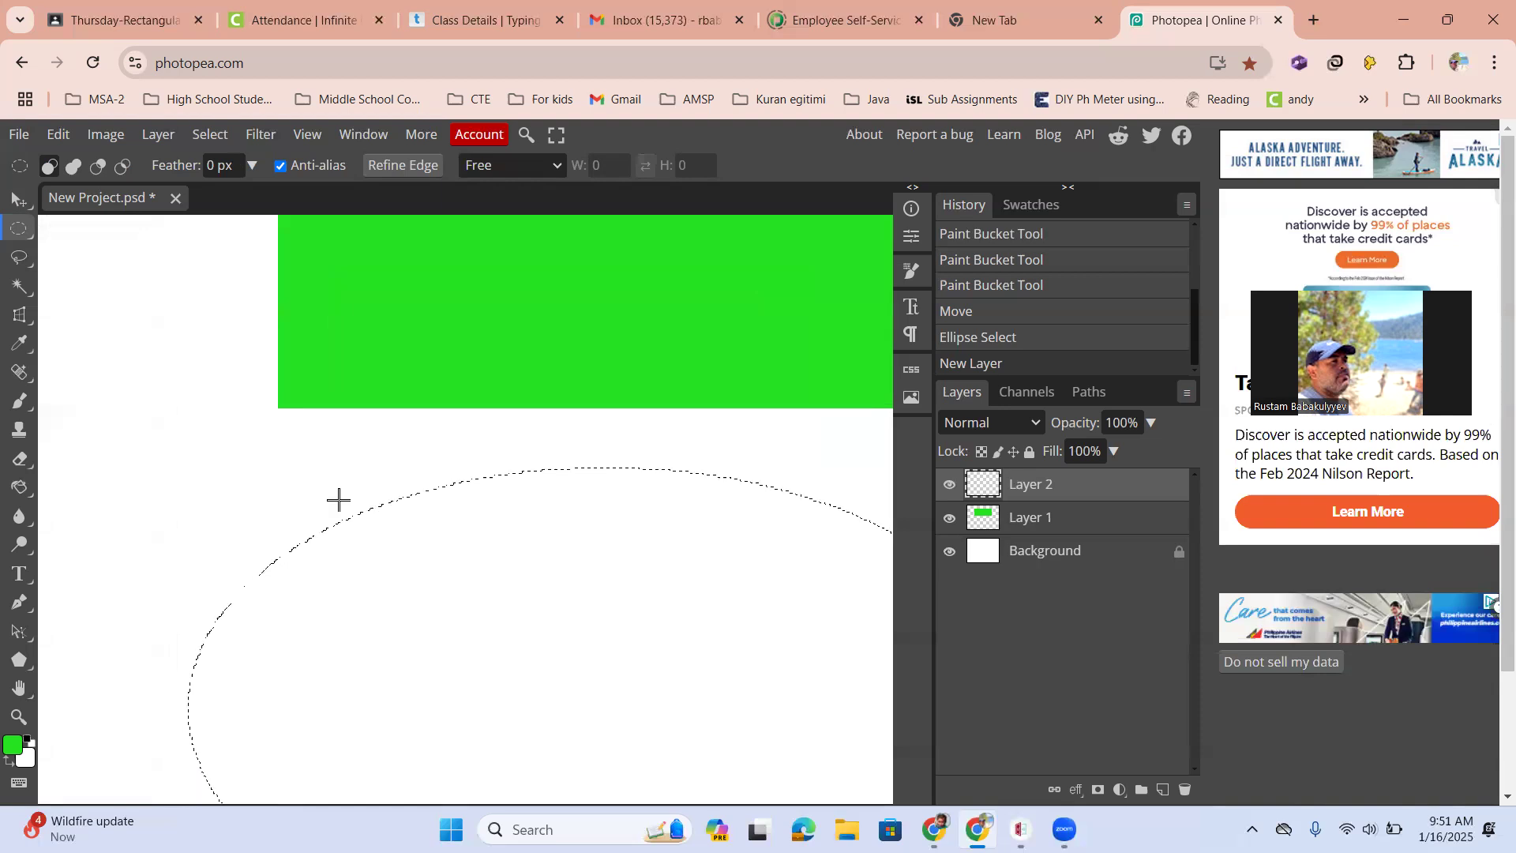
pyautogui.scroll(-2, 430, 525)
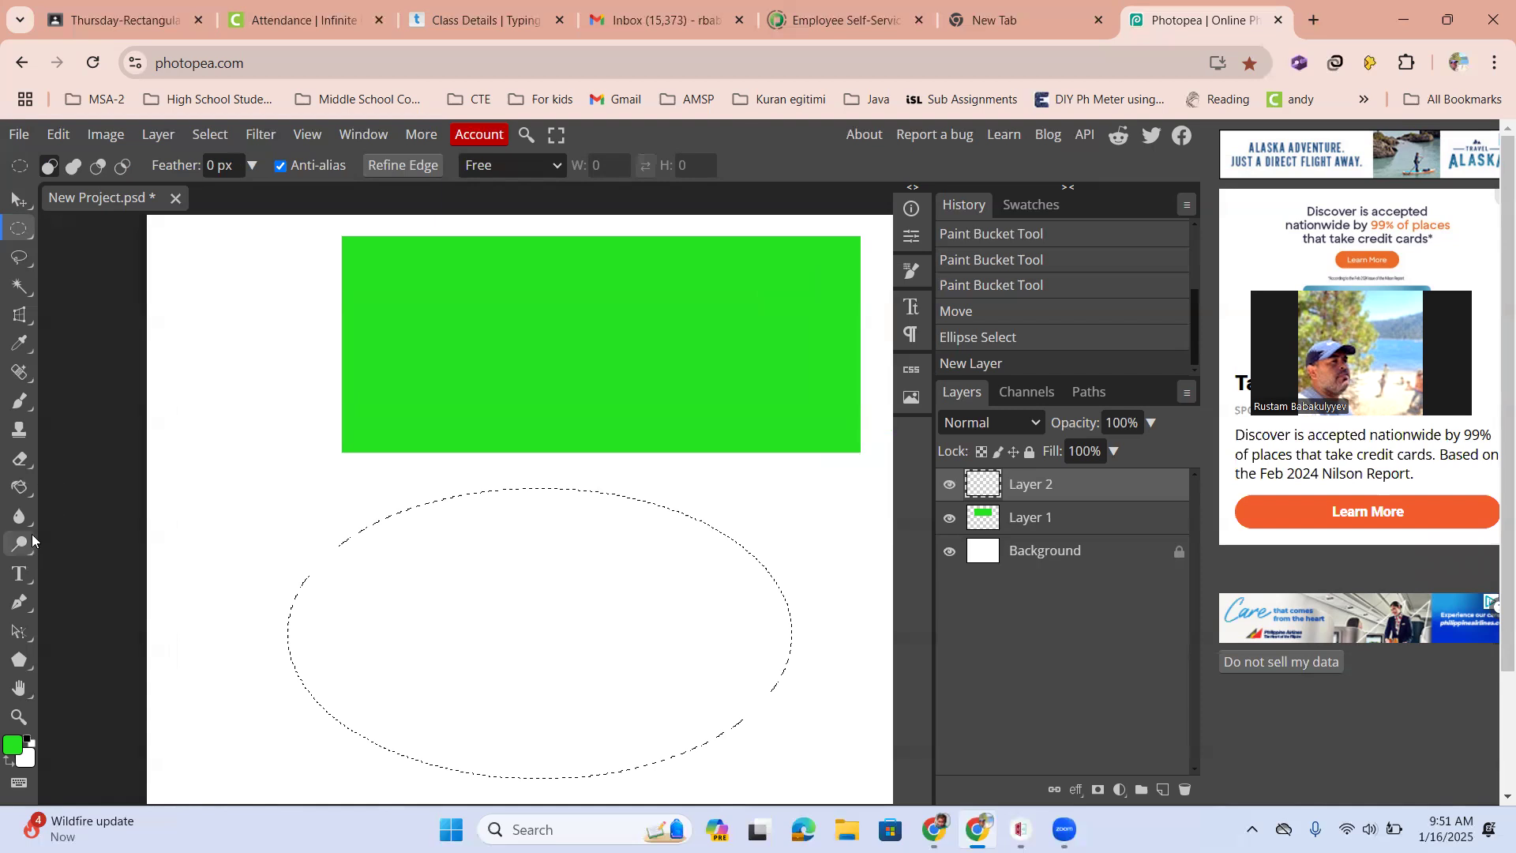
pyautogui.rightClick(23, 494)
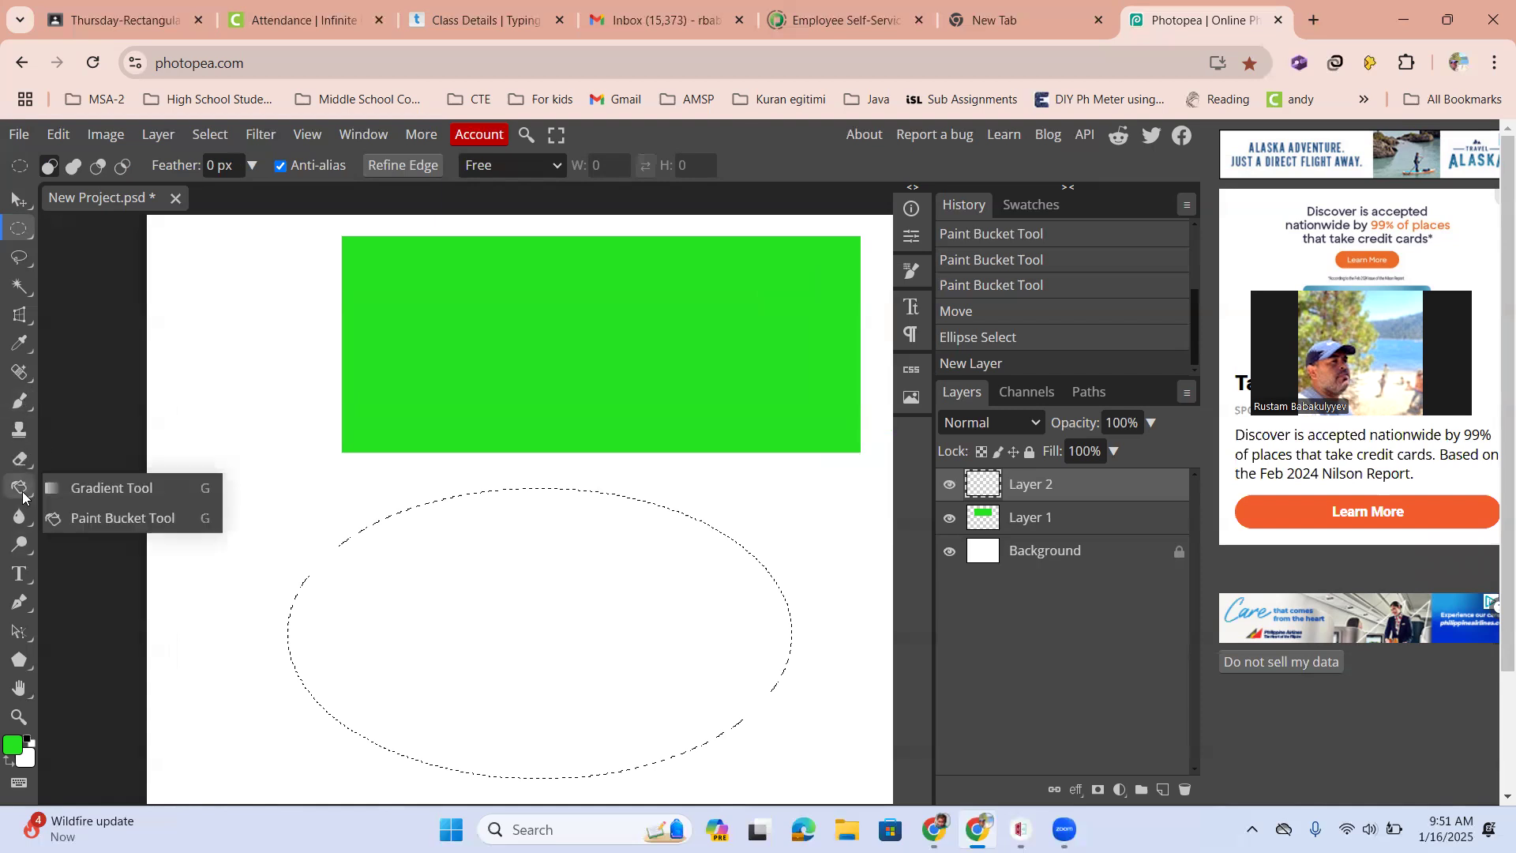
pyautogui.click(23, 495)
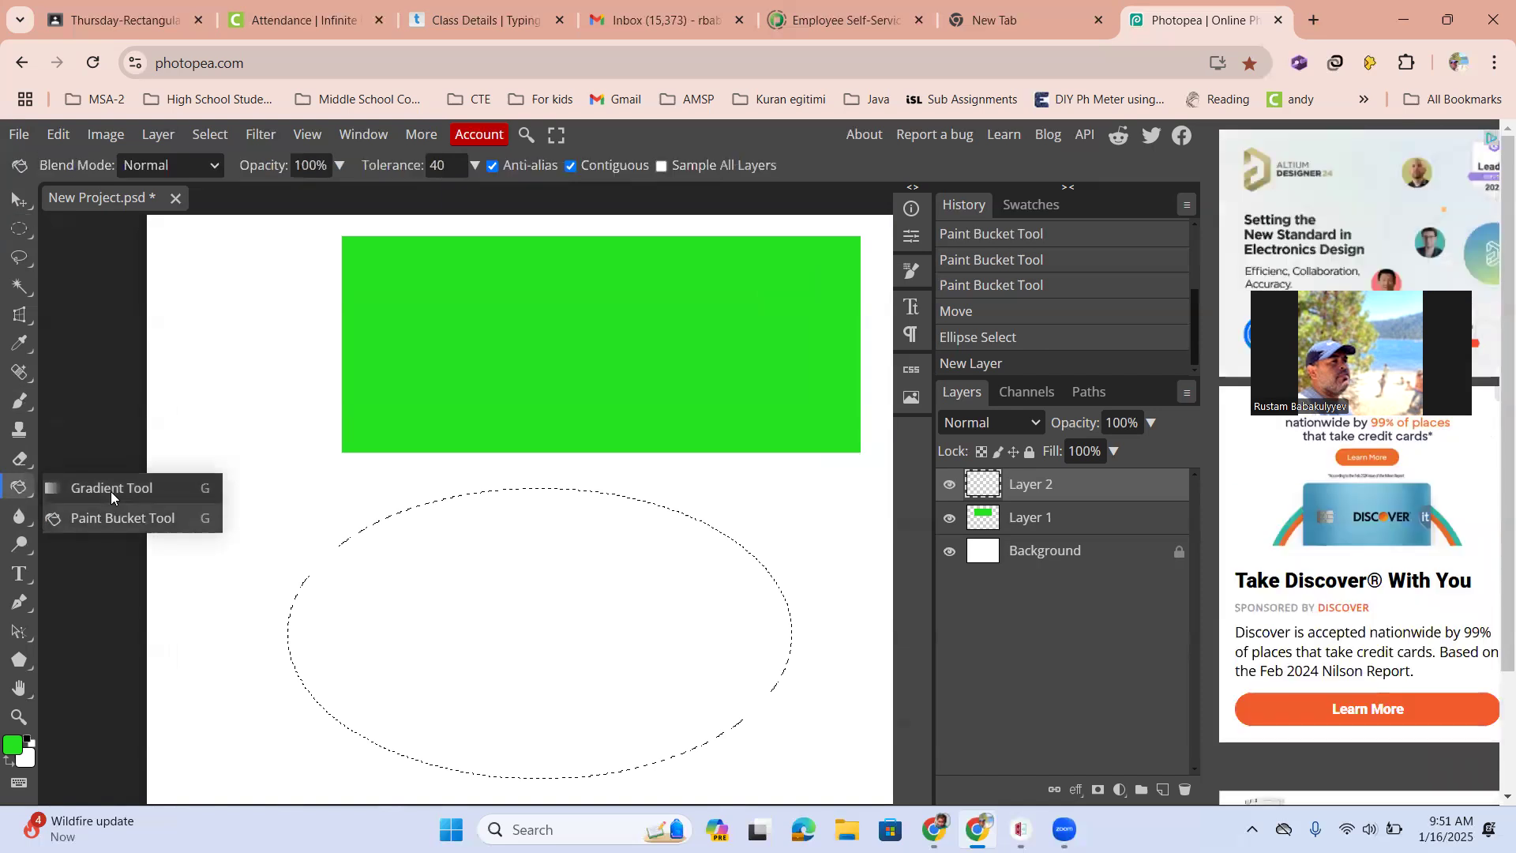
pyautogui.click(110, 489)
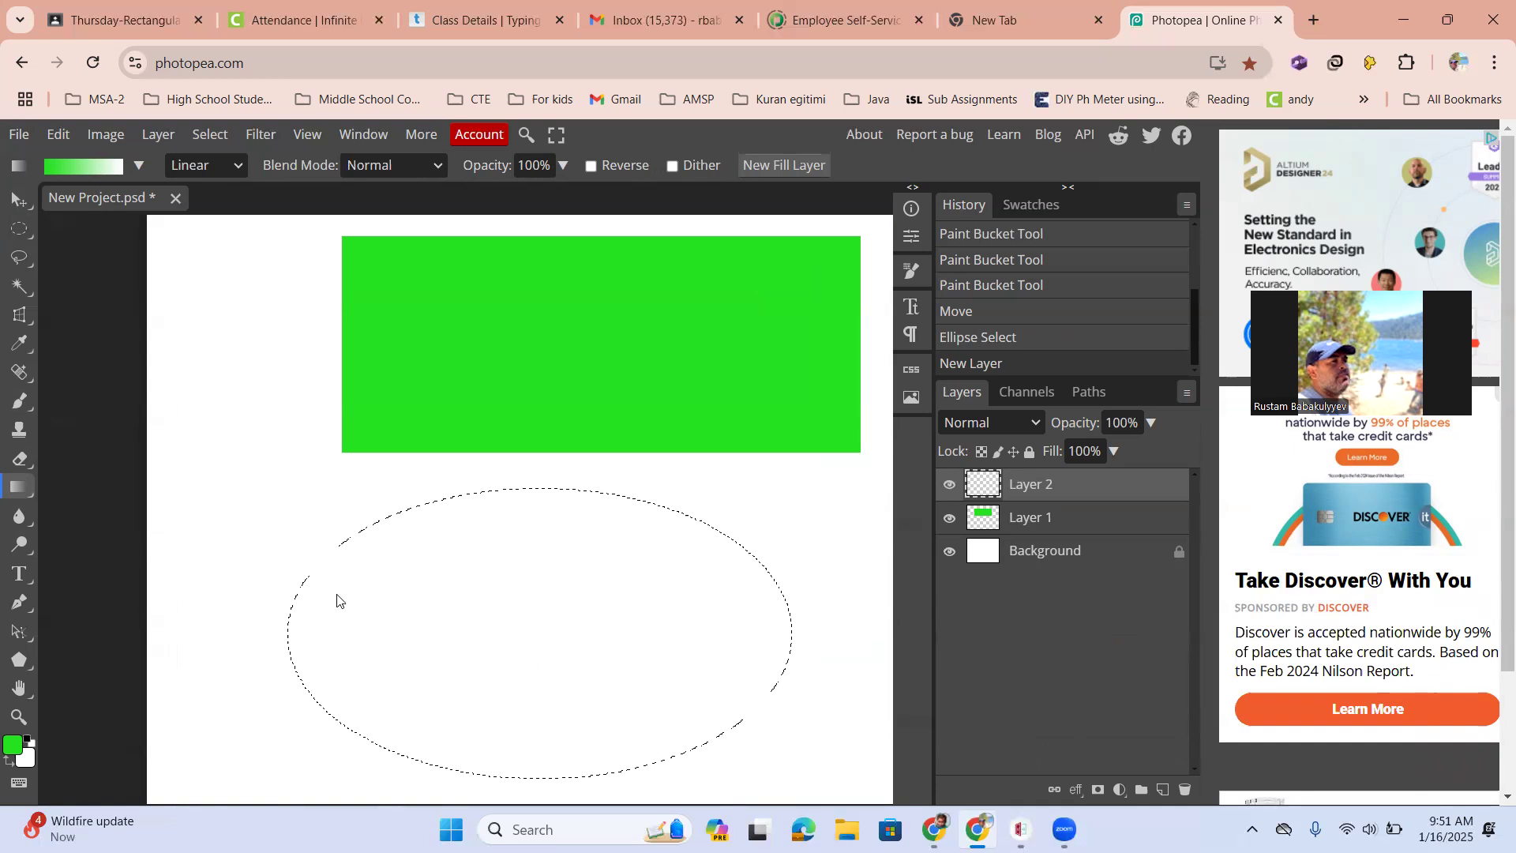
pyautogui.moveTo(291, 627); pyautogui.dragTo(768, 636)
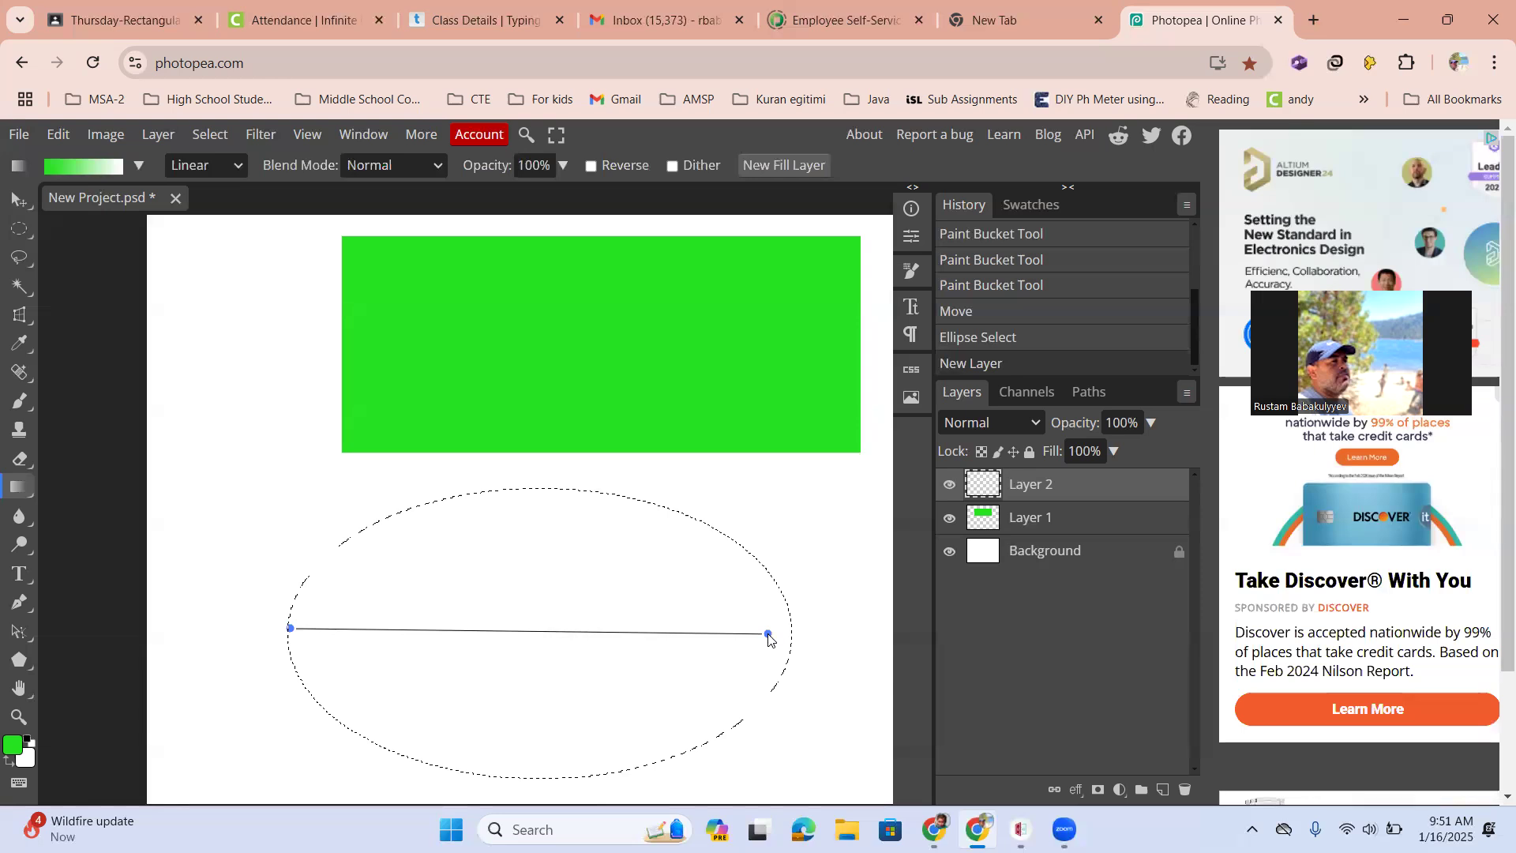
pyautogui.moveTo(768, 635); pyautogui.dragTo(769, 635)
pyautogui.moveTo(768, 636); pyautogui.dragTo(769, 636)
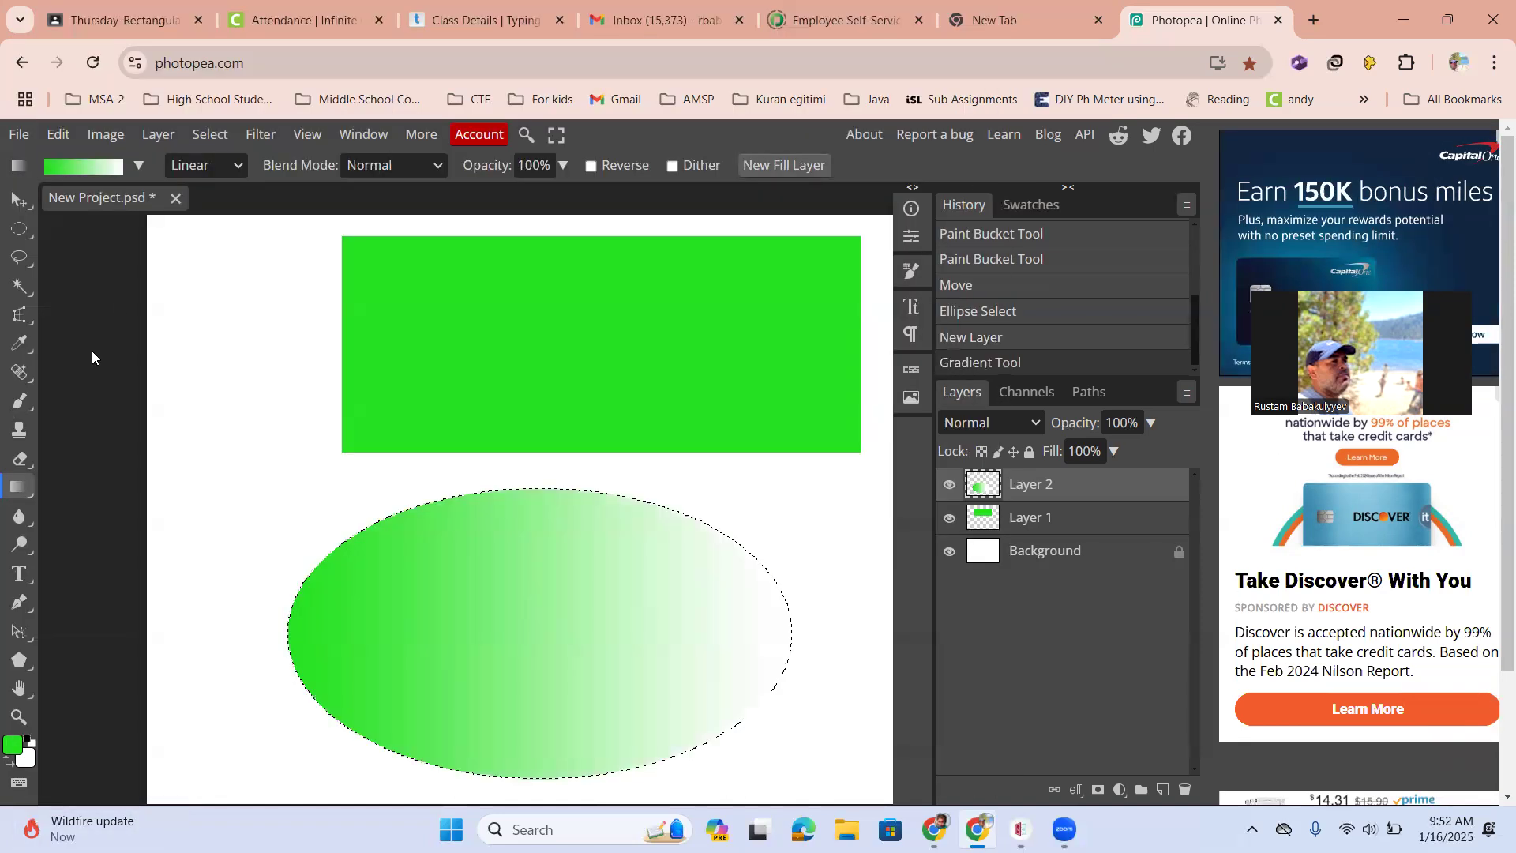
# Open the Gradient Editor and set the left colour stop to blue 3821e4
pyautogui.click(137, 168)
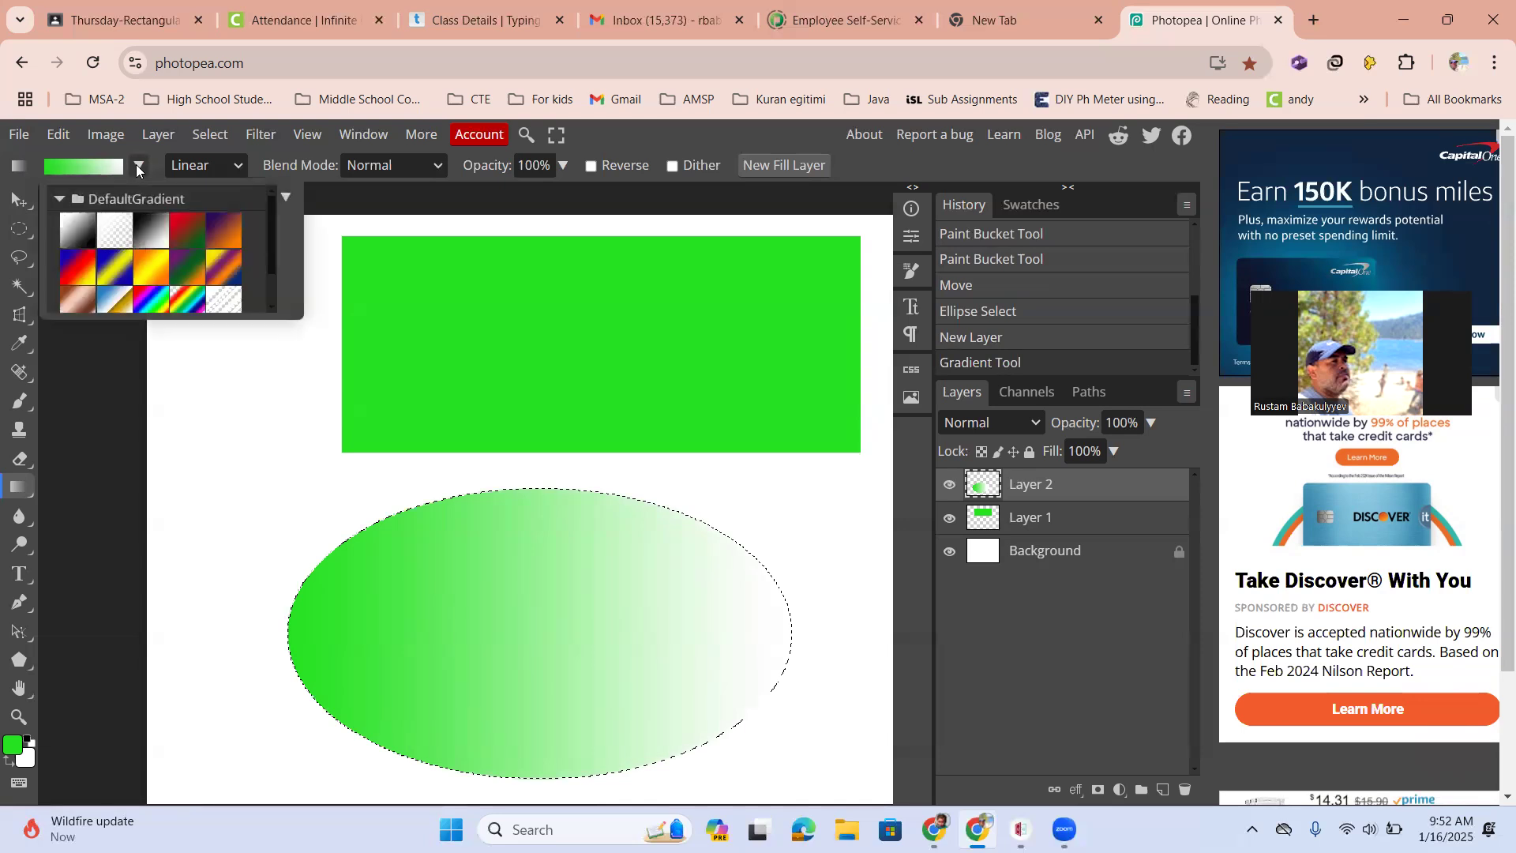
pyautogui.click(83, 165)
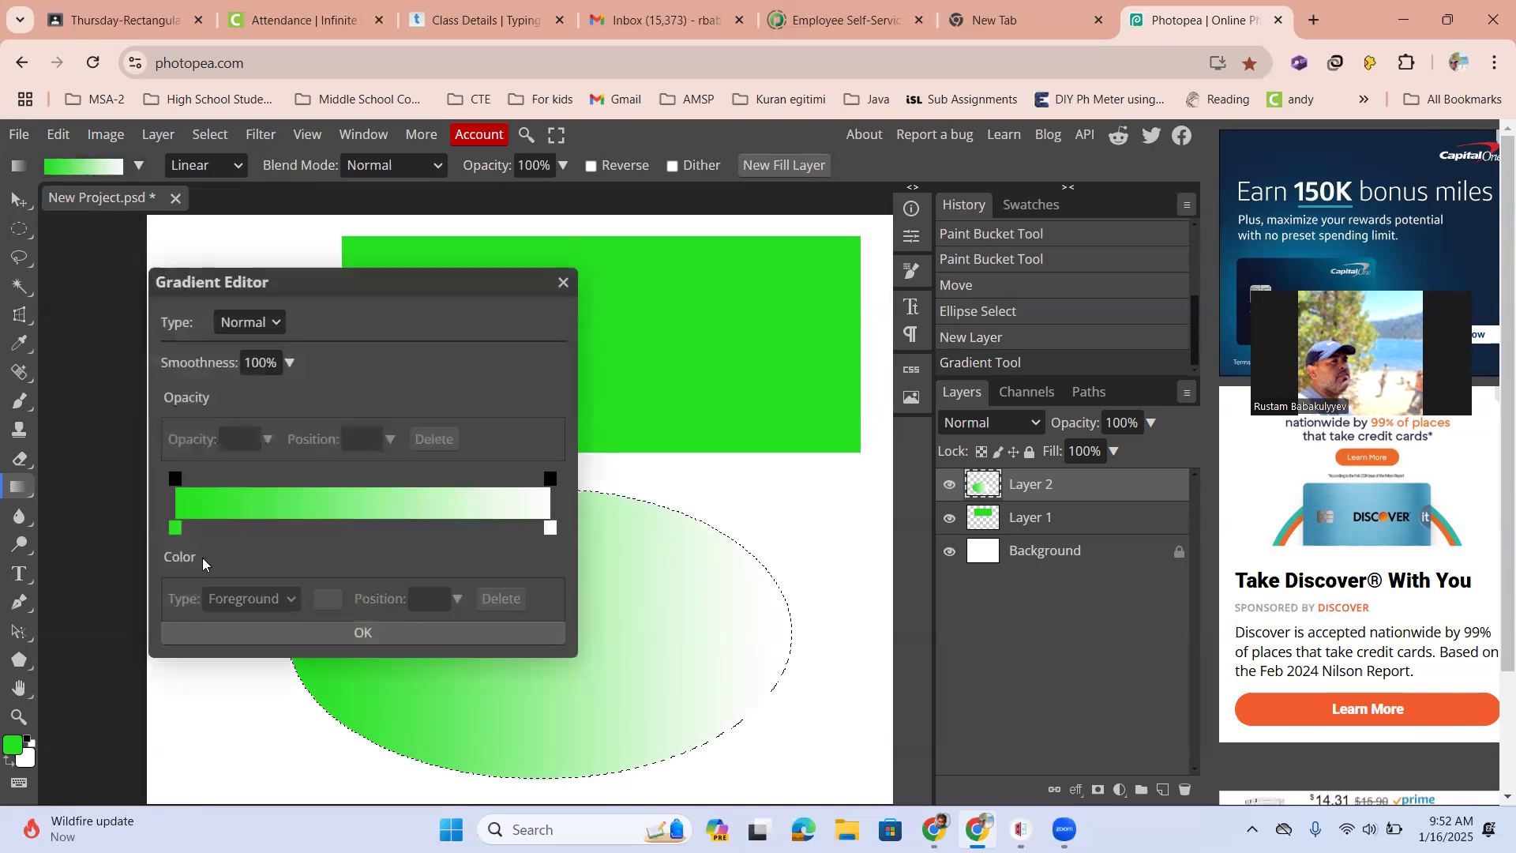
pyautogui.click(174, 529)
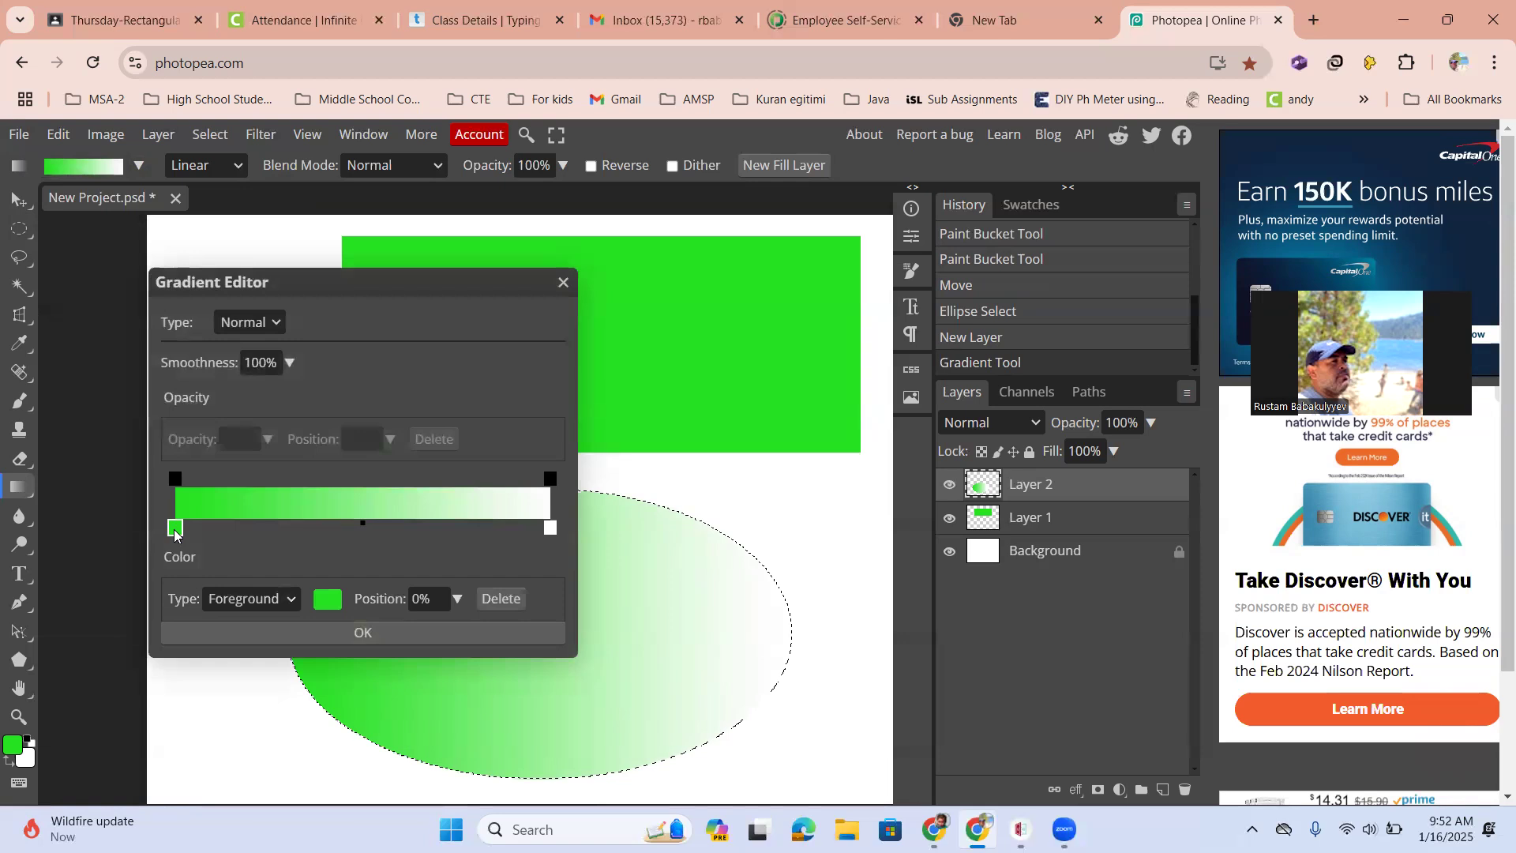
pyautogui.click(328, 599)
pyautogui.click(555, 537)
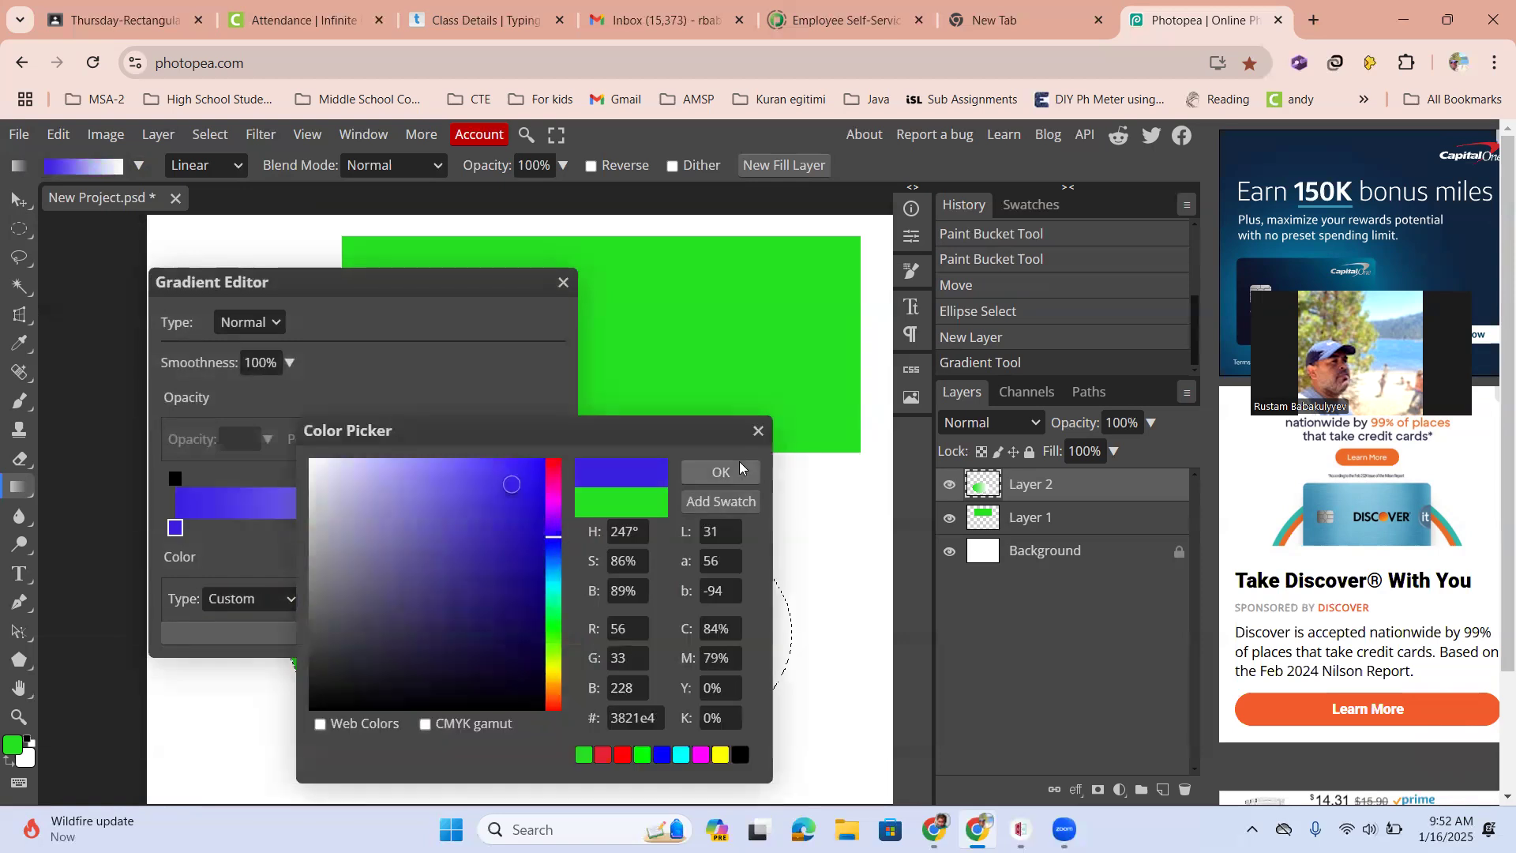
pyautogui.click(689, 475)
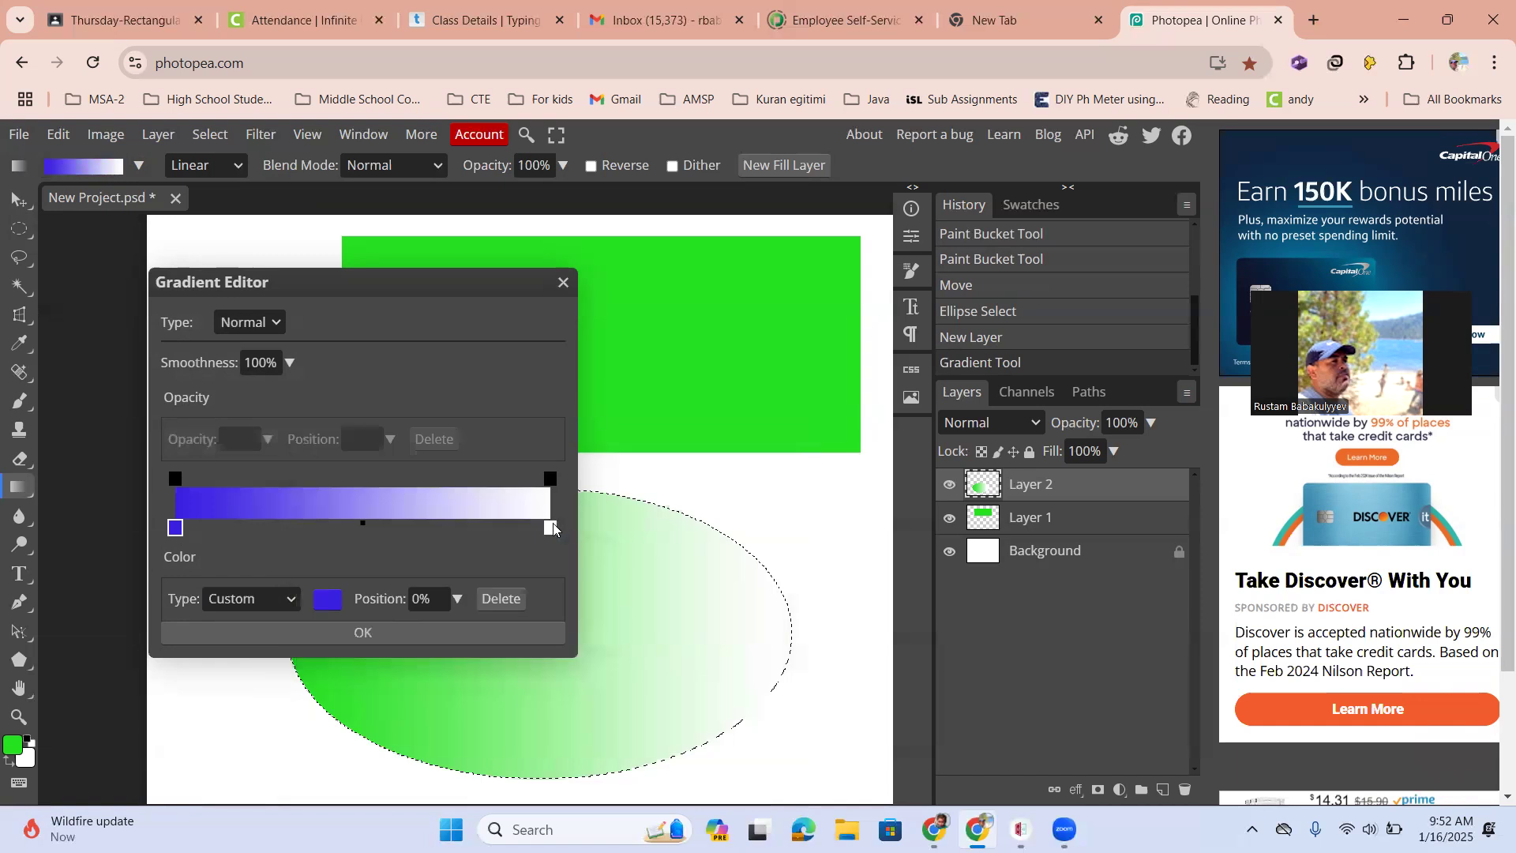
# Set the gradient's right colour stop to yellow and close the Gradient Editor
pyautogui.click(551, 528)
pyautogui.click(328, 600)
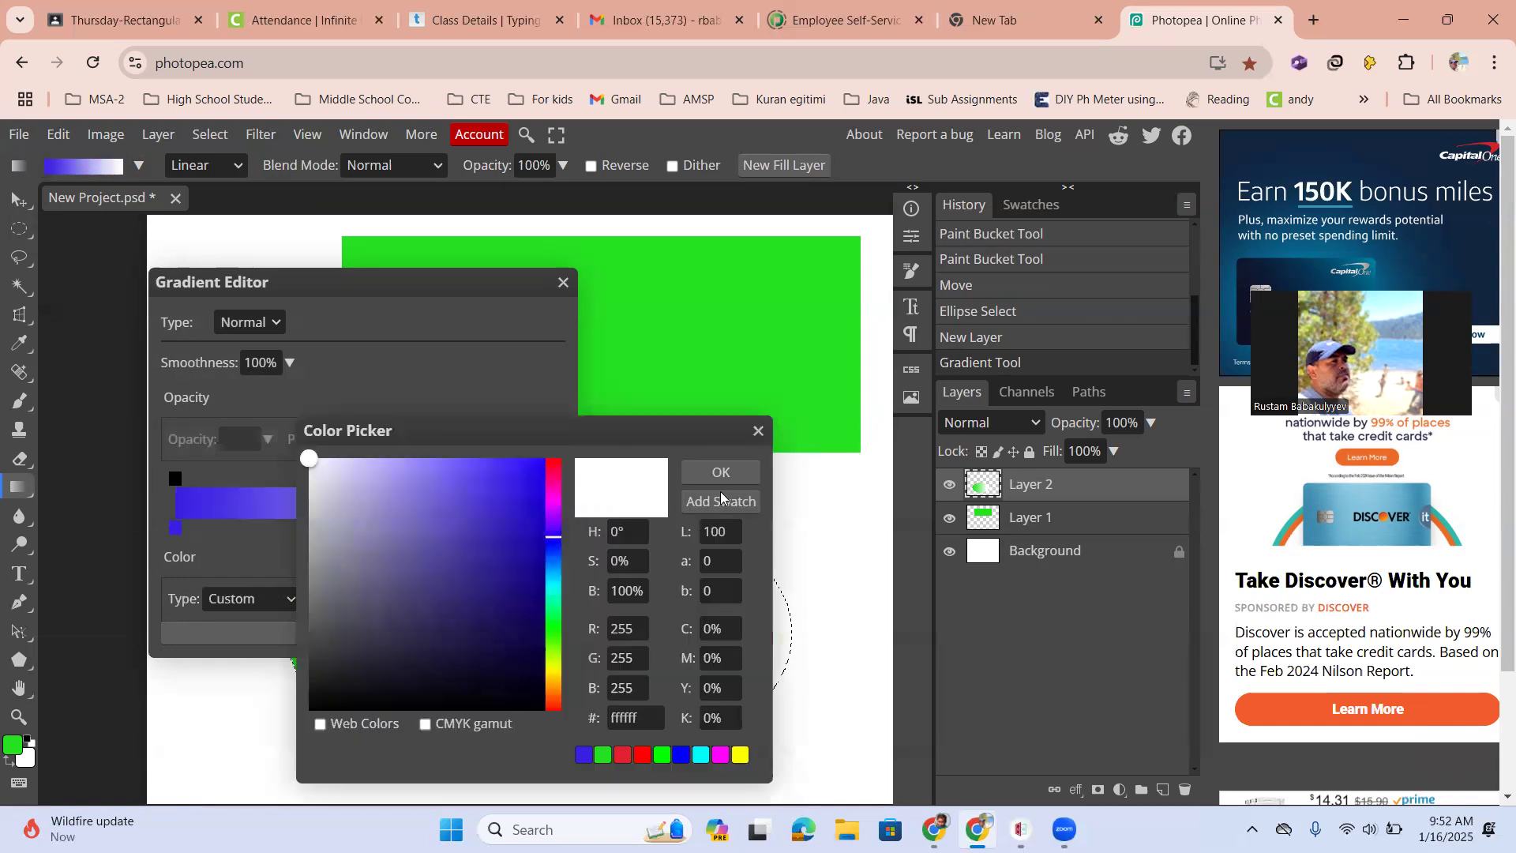
pyautogui.click(555, 679)
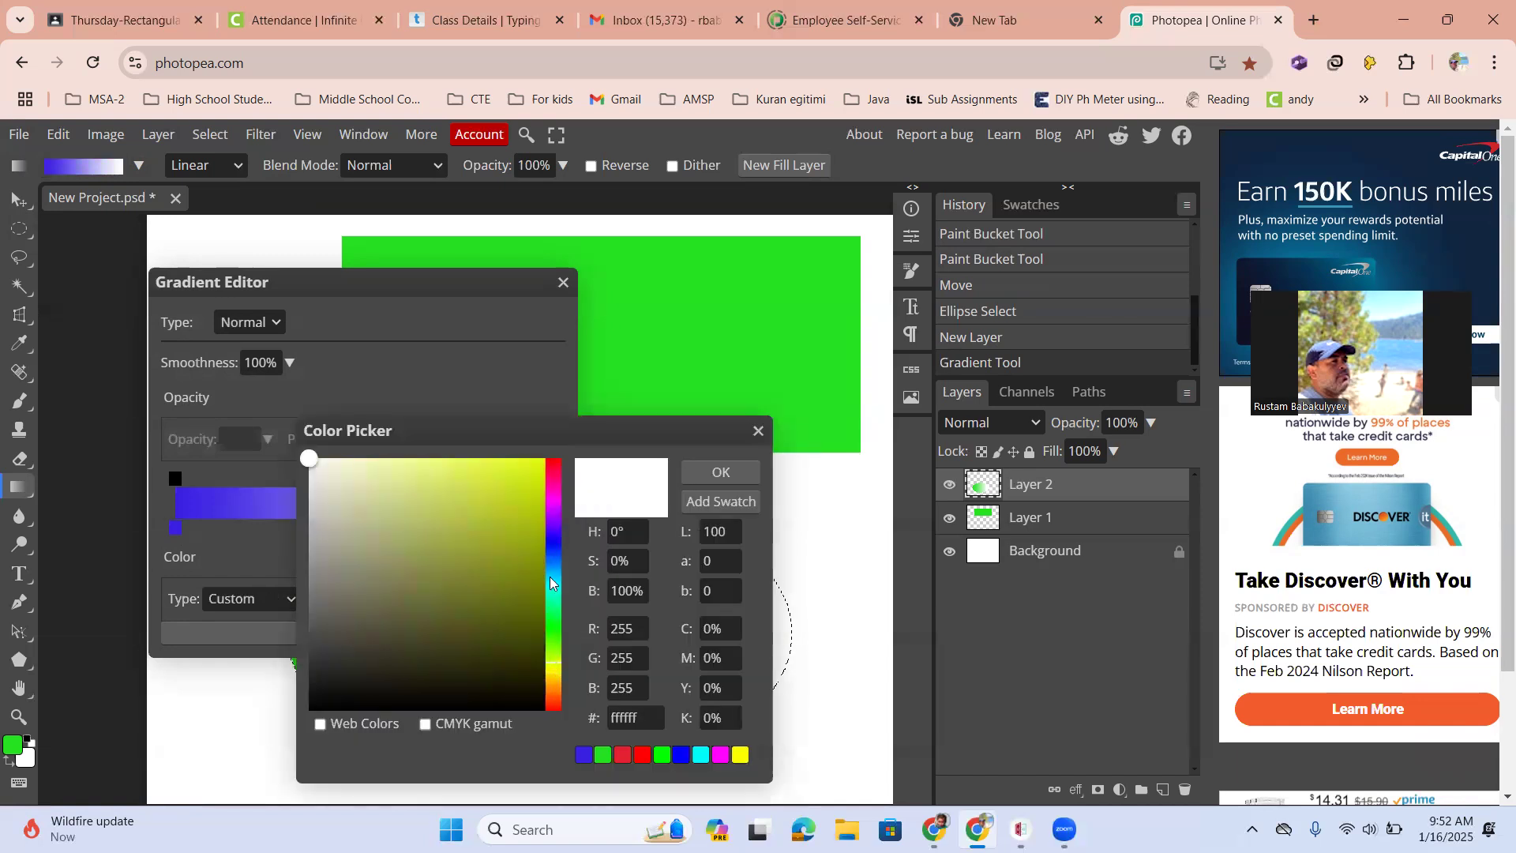
pyautogui.click(484, 466)
pyautogui.click(719, 472)
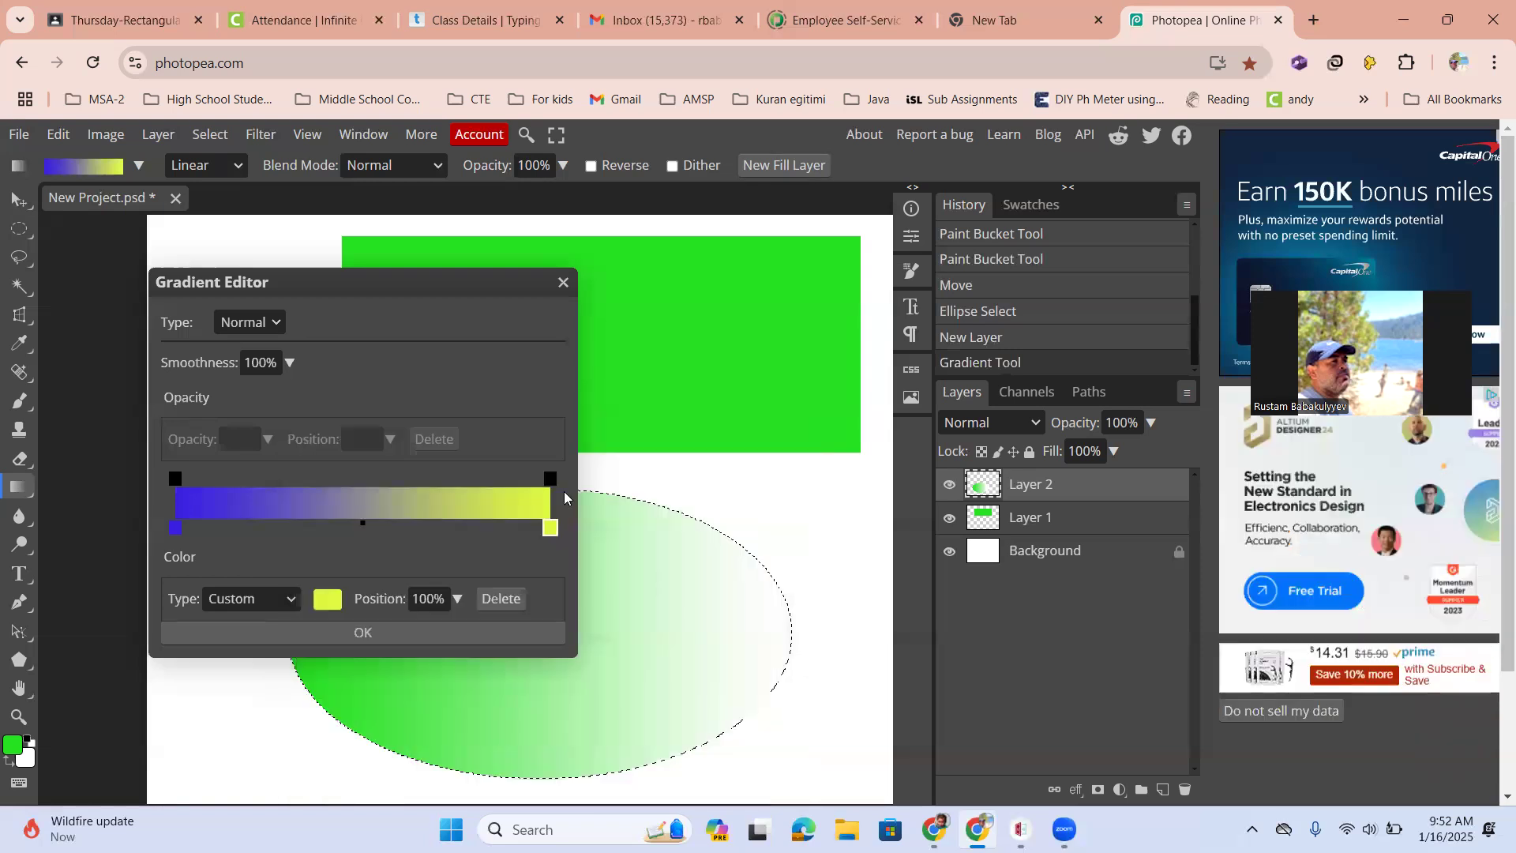
pyautogui.click(348, 636)
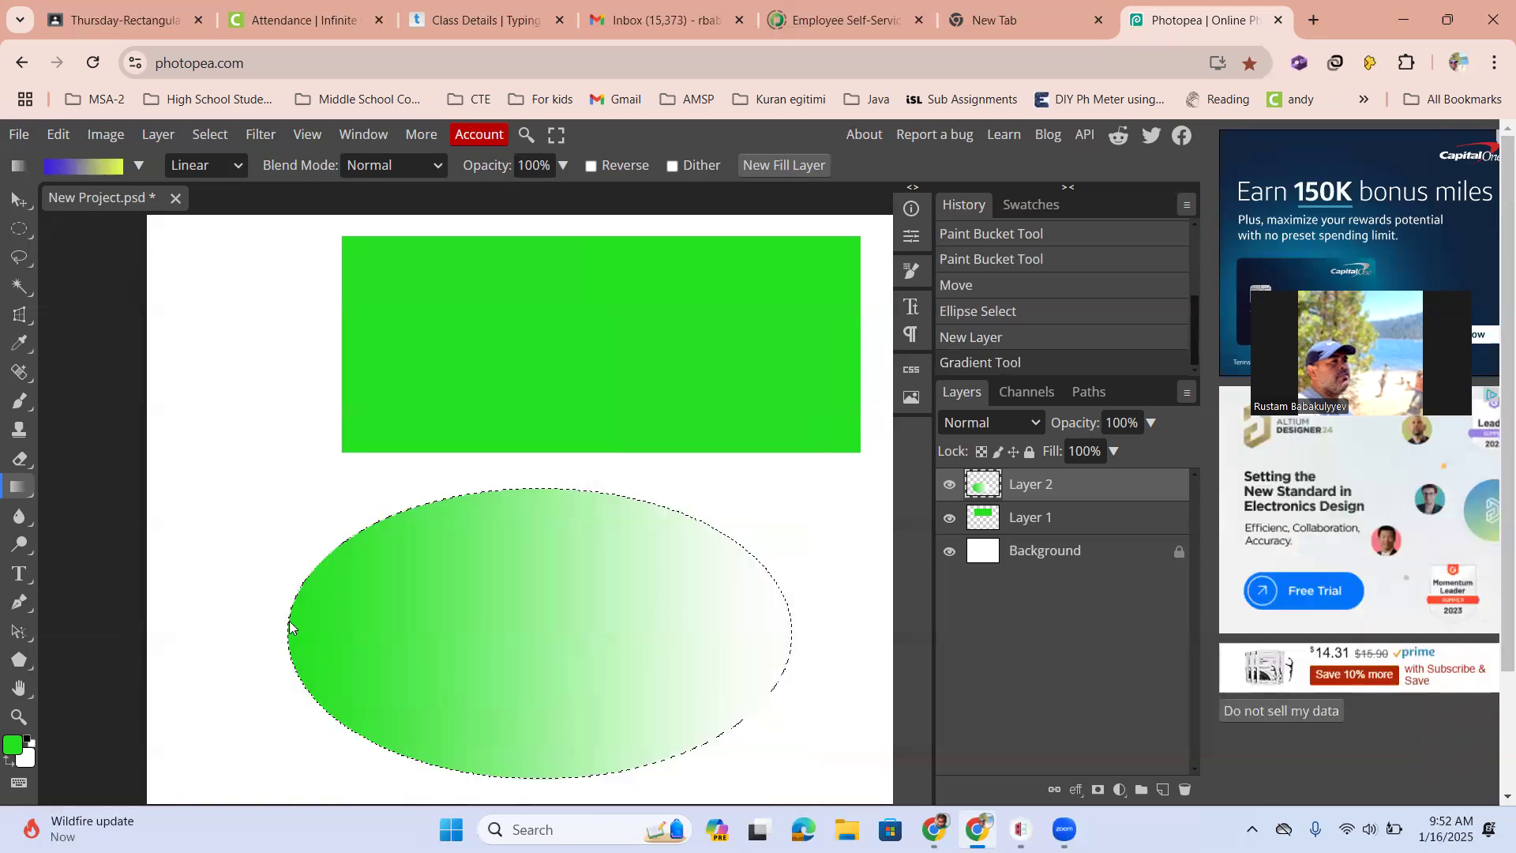
# Fill the ellipse with the blue-to-yellow gradient from left to right
pyautogui.moveTo(287, 623); pyautogui.dragTo(783, 636)
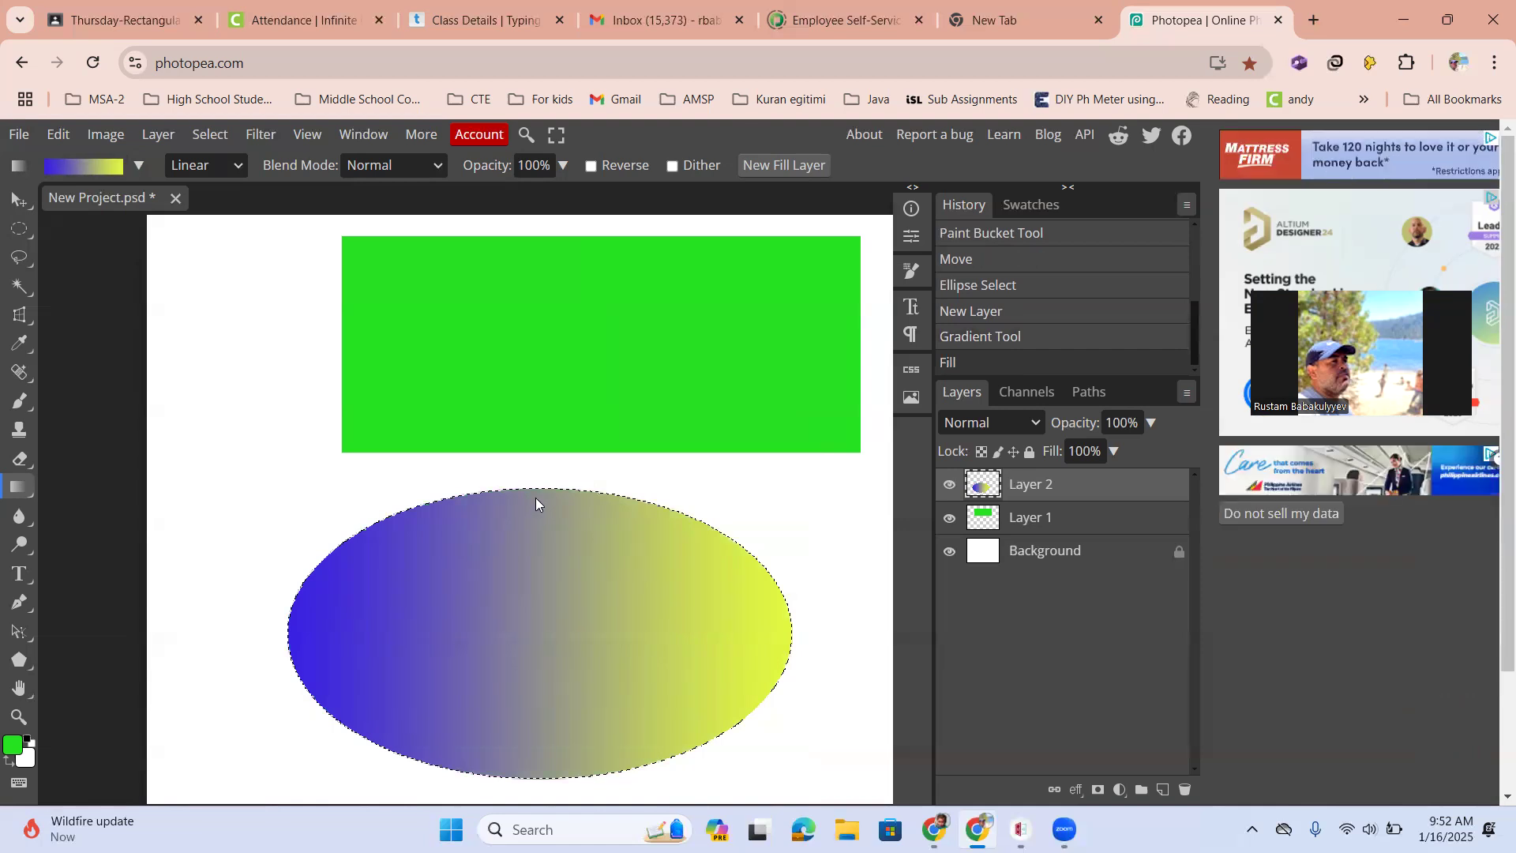
pyautogui.scroll(4, 535, 498)
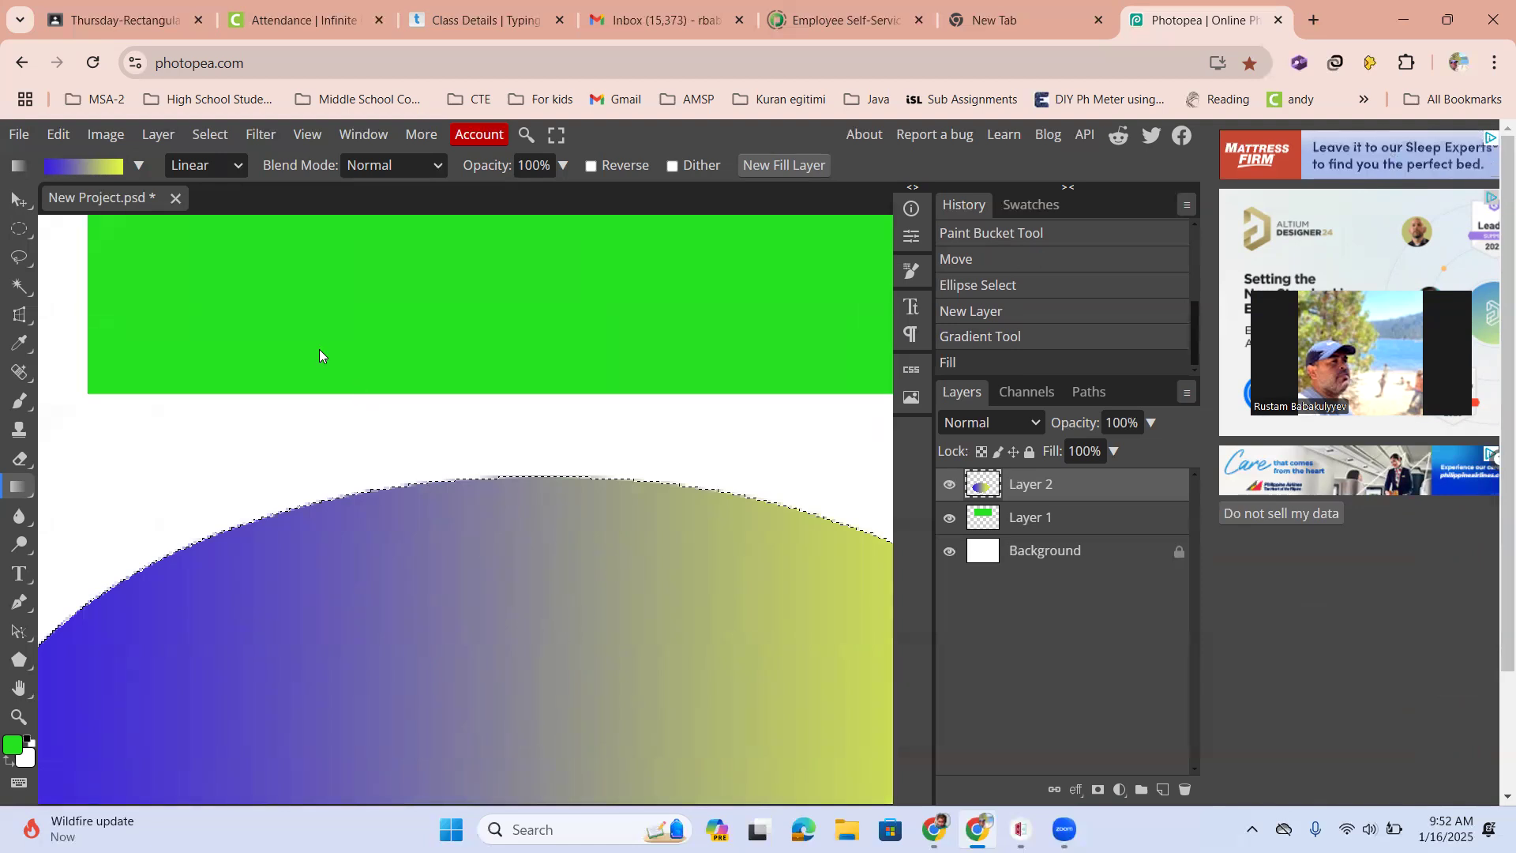
# Deselect the gradient-filled ellipse
pyautogui.click(210, 134)
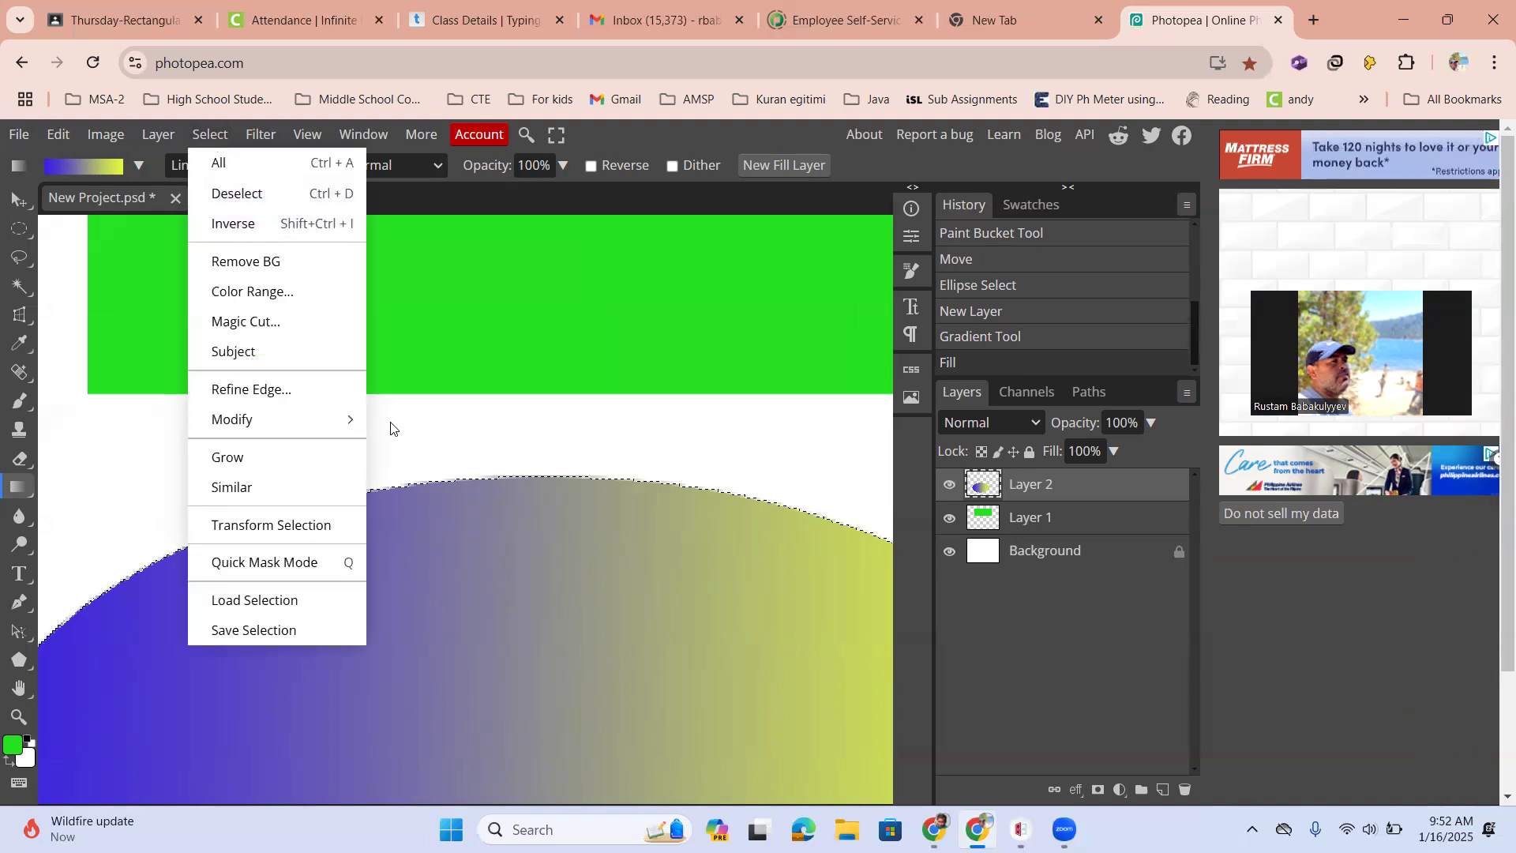
pyautogui.click(257, 190)
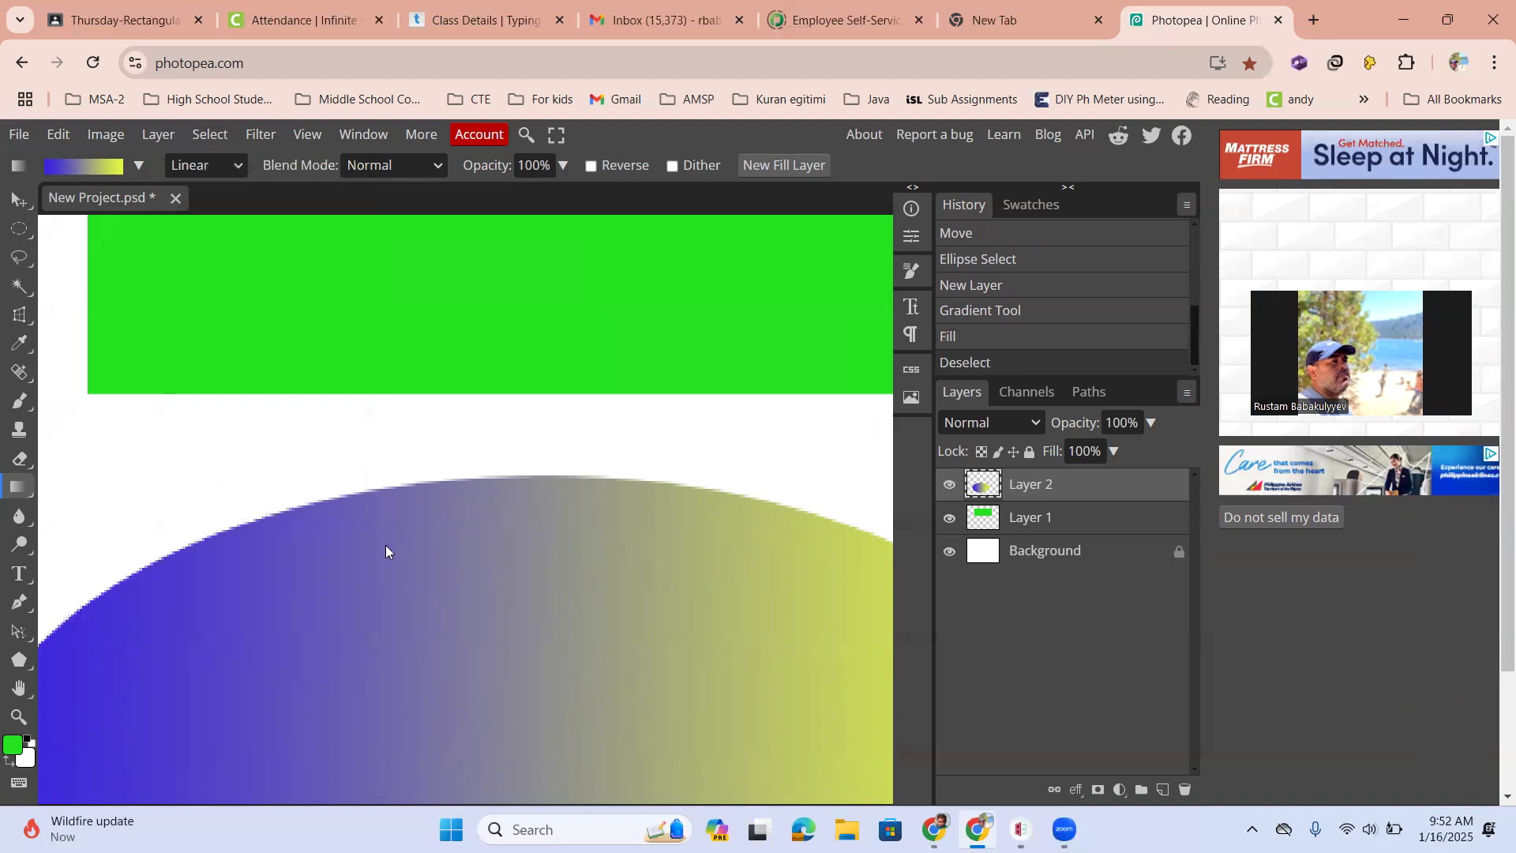
pyautogui.scroll(-3, 385, 545)
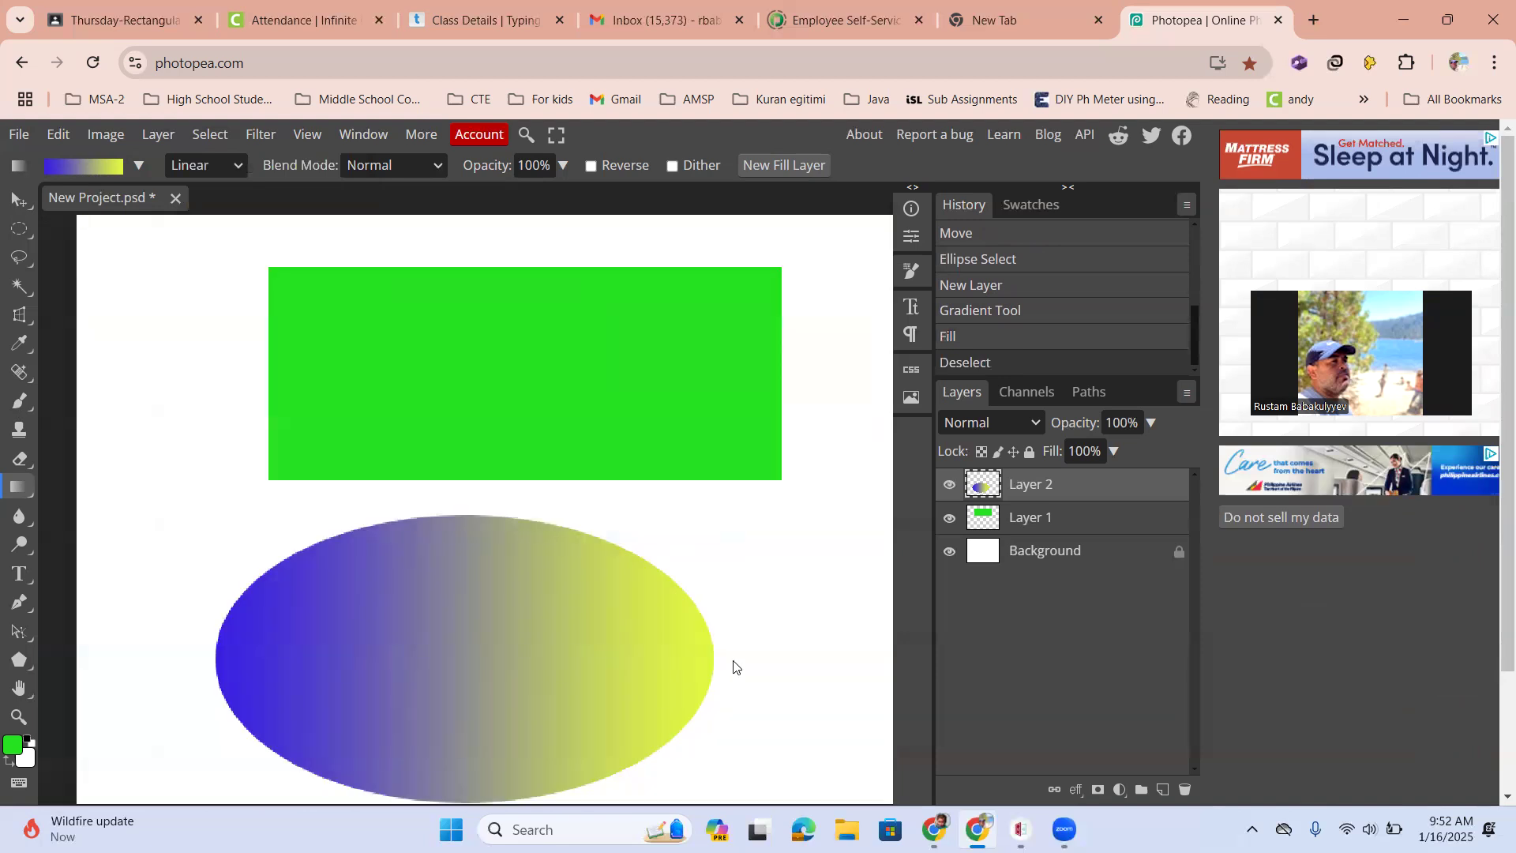
# Reposition the rectangle and ellipse layers on the canvas with the Move tool
pyautogui.press('v')
pyautogui.moveTo(603, 657); pyautogui.dragTo(467, 628)
pyautogui.moveTo(438, 425); pyautogui.dragTo(615, 460)
pyautogui.moveTo(361, 510); pyautogui.dragTo(327, 616)
pyautogui.moveTo(602, 440); pyautogui.dragTo(567, 402)
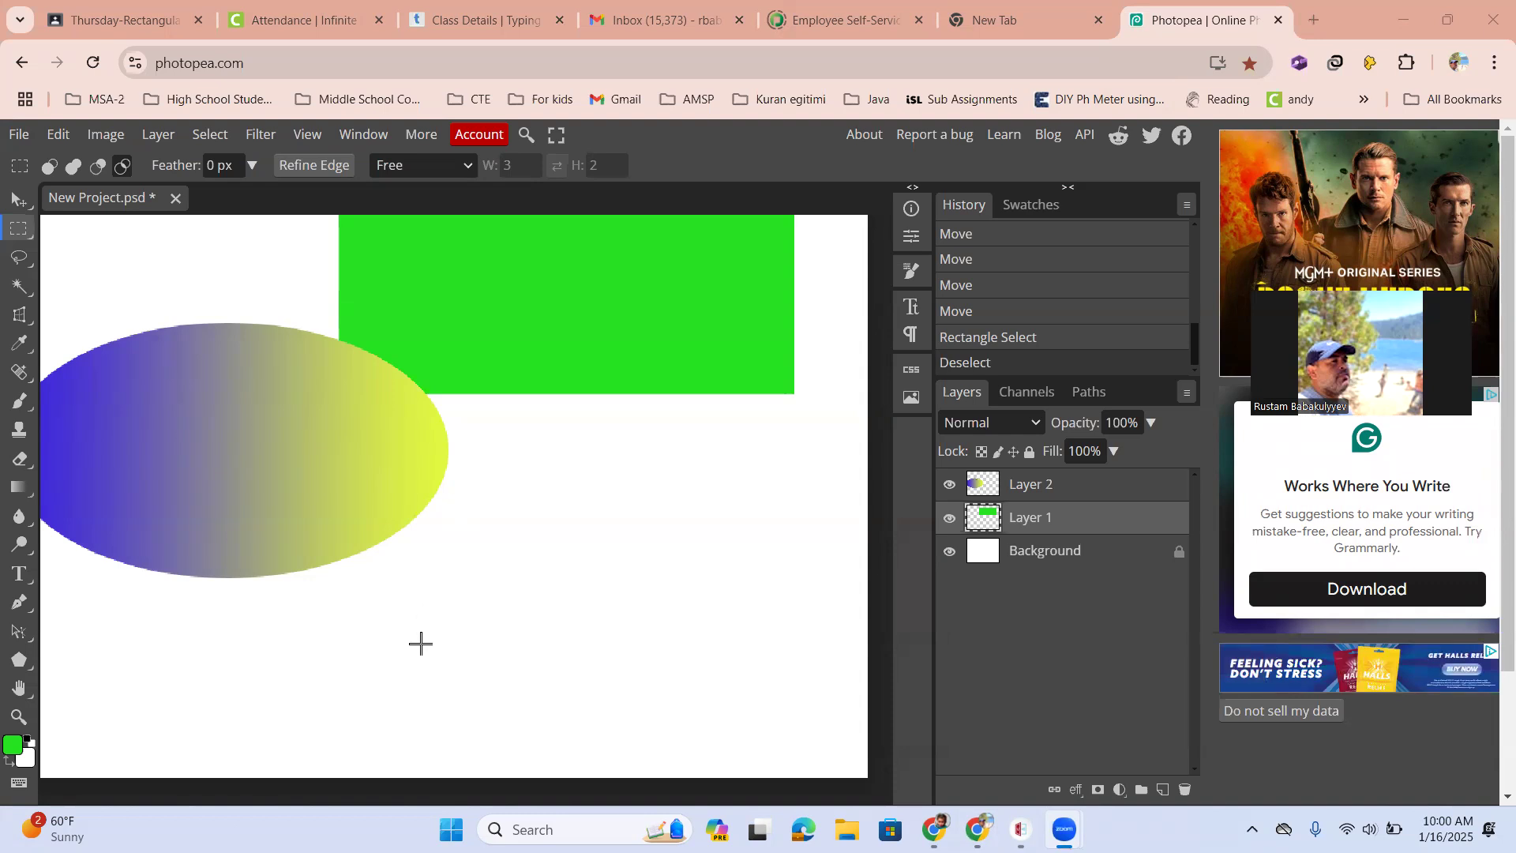
# Choose Rectangle Select and draw a rectangular selection below the ellipse
pyautogui.rightClick(24, 234)
pyautogui.click(66, 229)
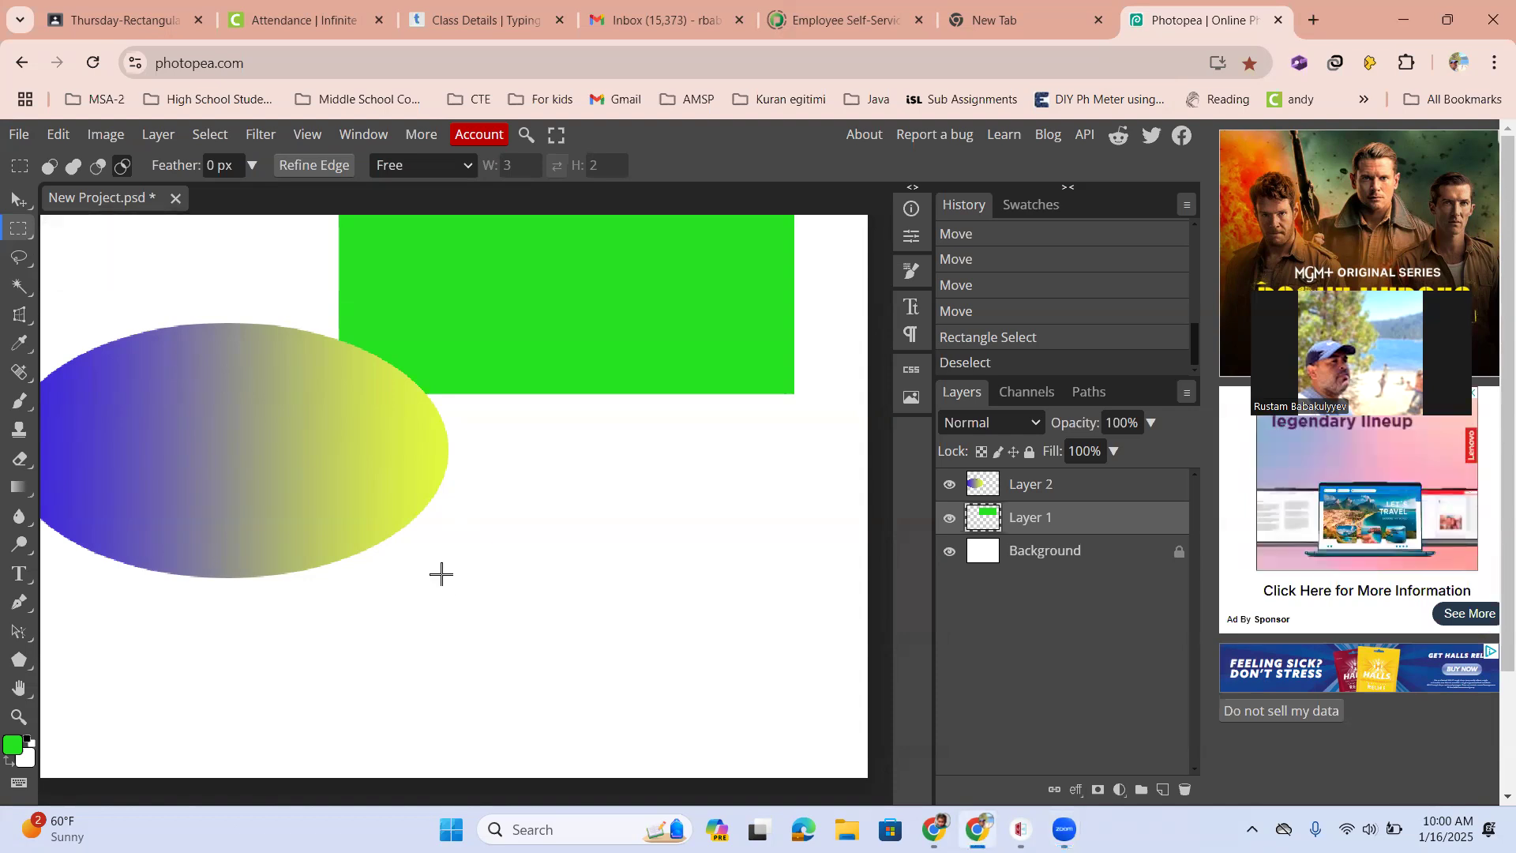
pyautogui.moveTo(421, 545); pyautogui.dragTo(596, 665)
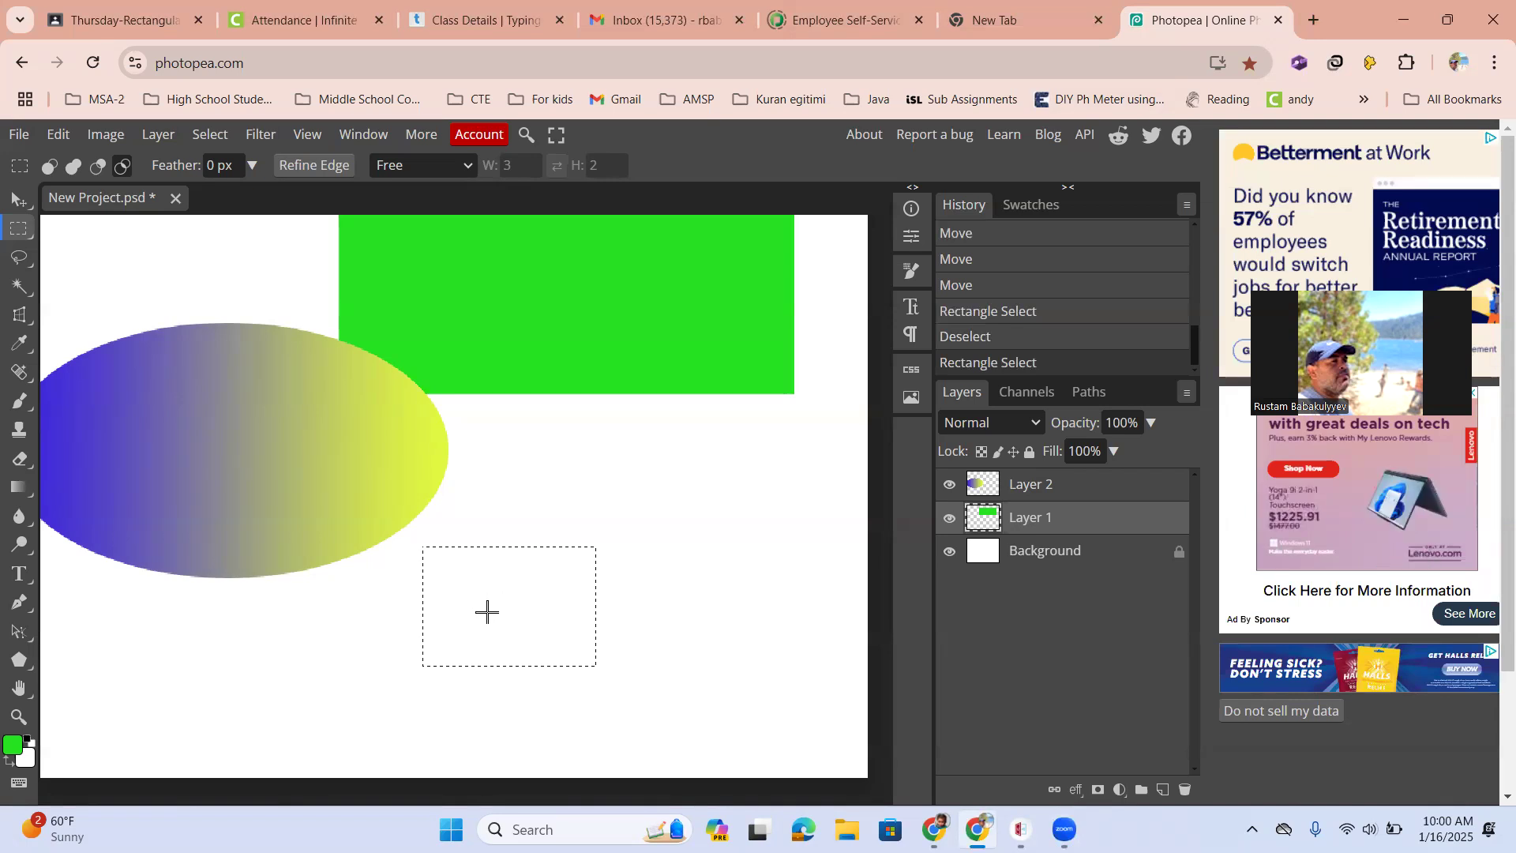
# Switch to Ellipse Select and add two circles to the selection, overlapping the rectangle's right side and lower-left corner
pyautogui.press('shift')
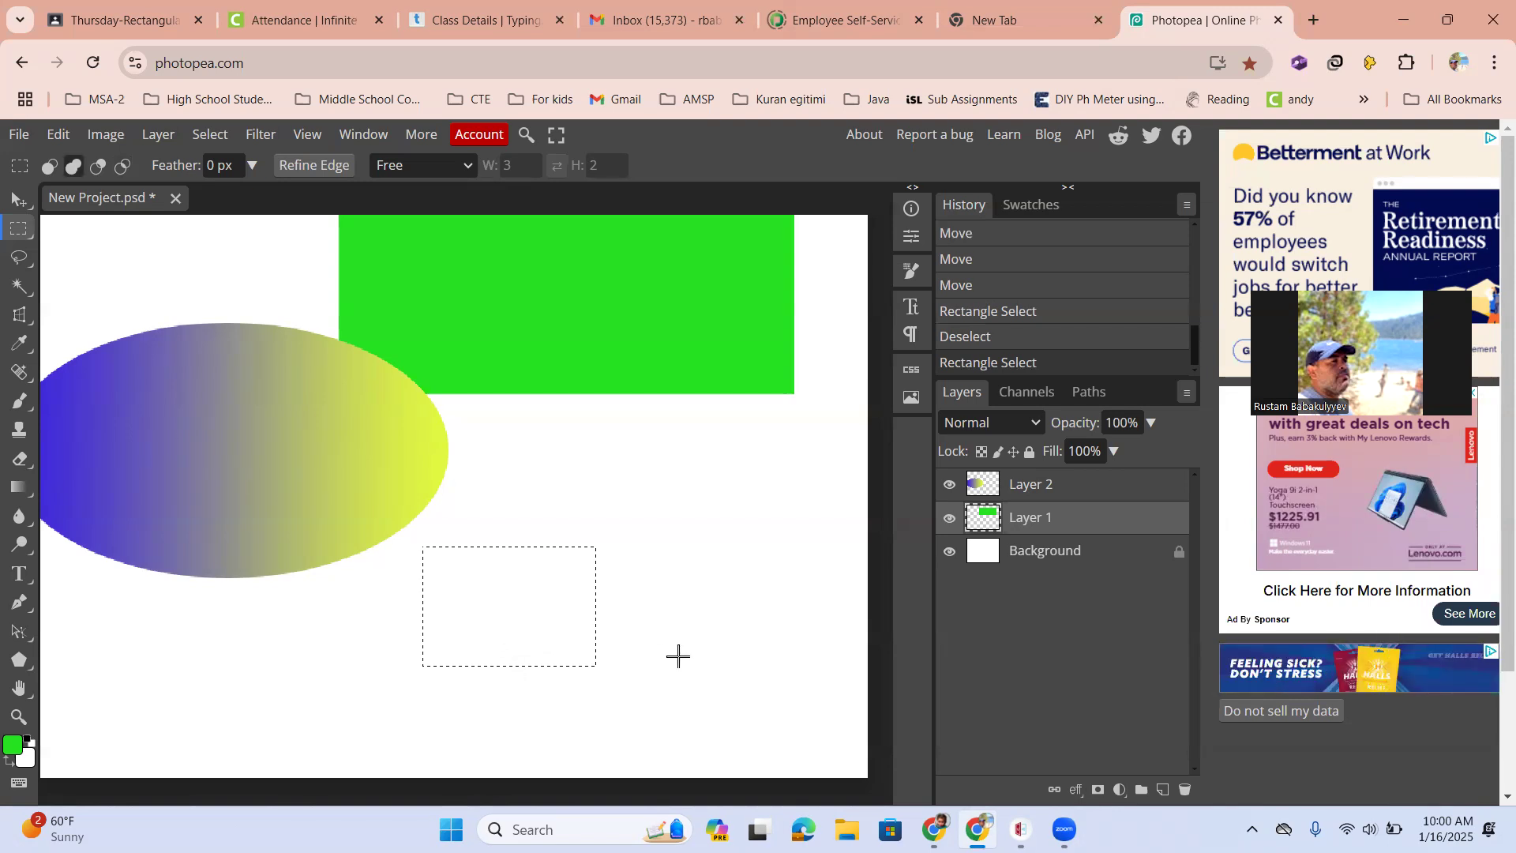
pyautogui.rightClick(20, 229)
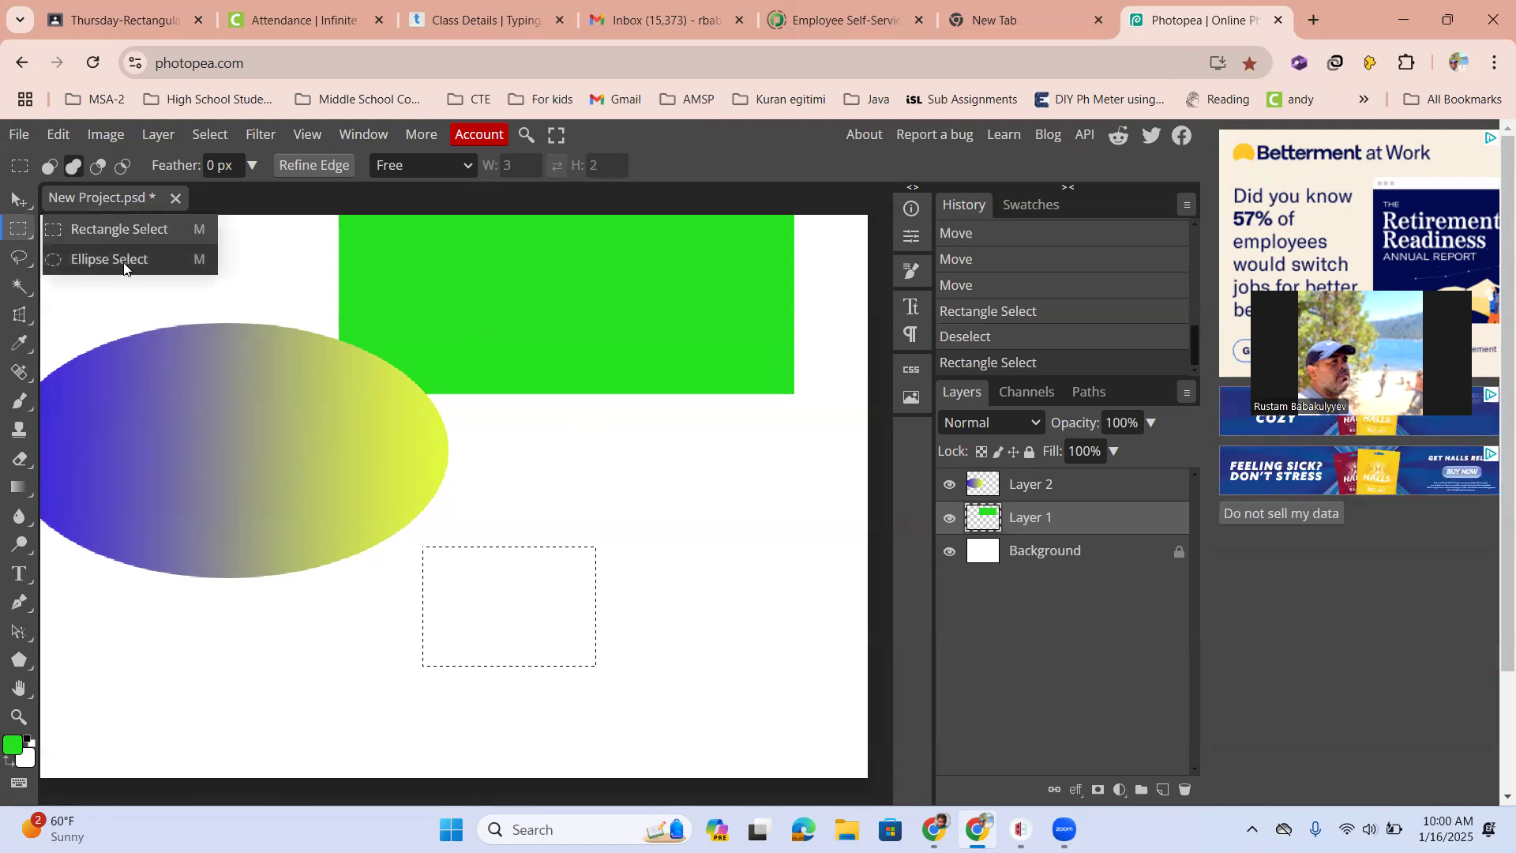
pyautogui.click(79, 259)
pyautogui.moveTo(561, 528); pyautogui.dragTo(677, 660)
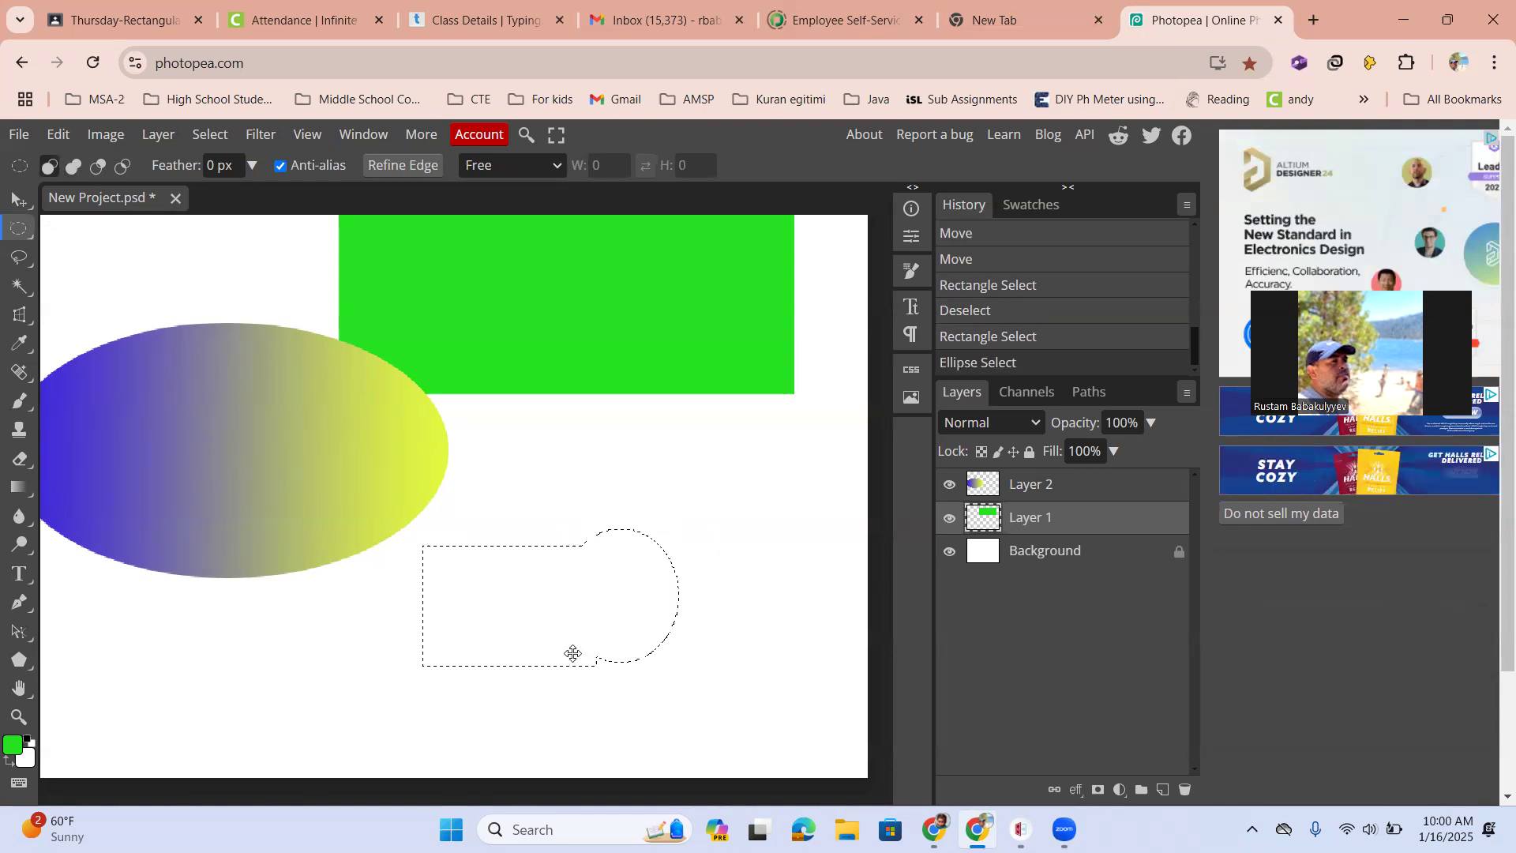
pyautogui.scroll(3, 598, 640)
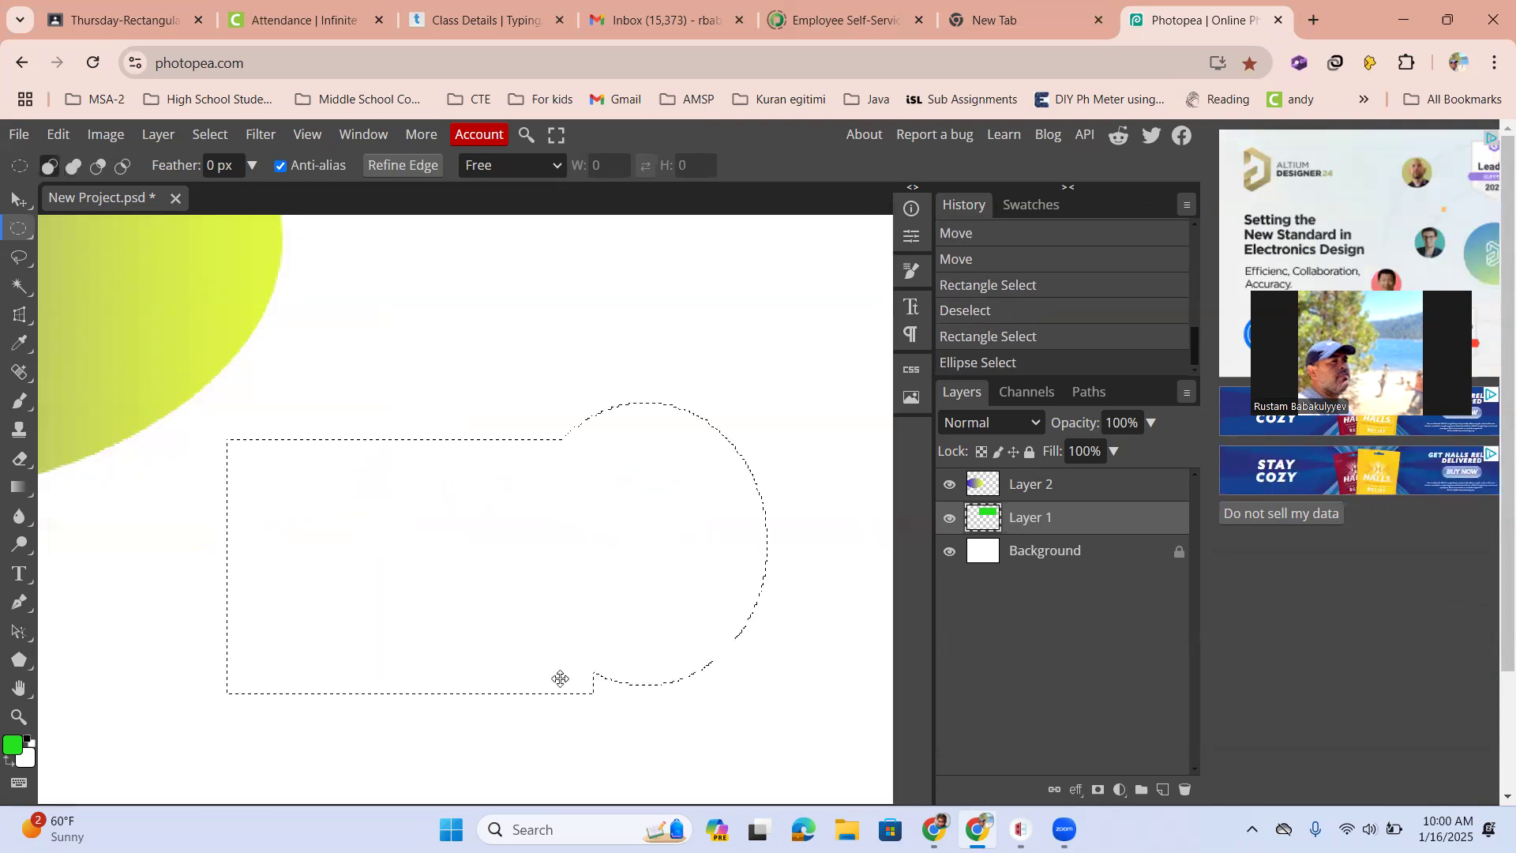
pyautogui.scroll(-1, 524, 651)
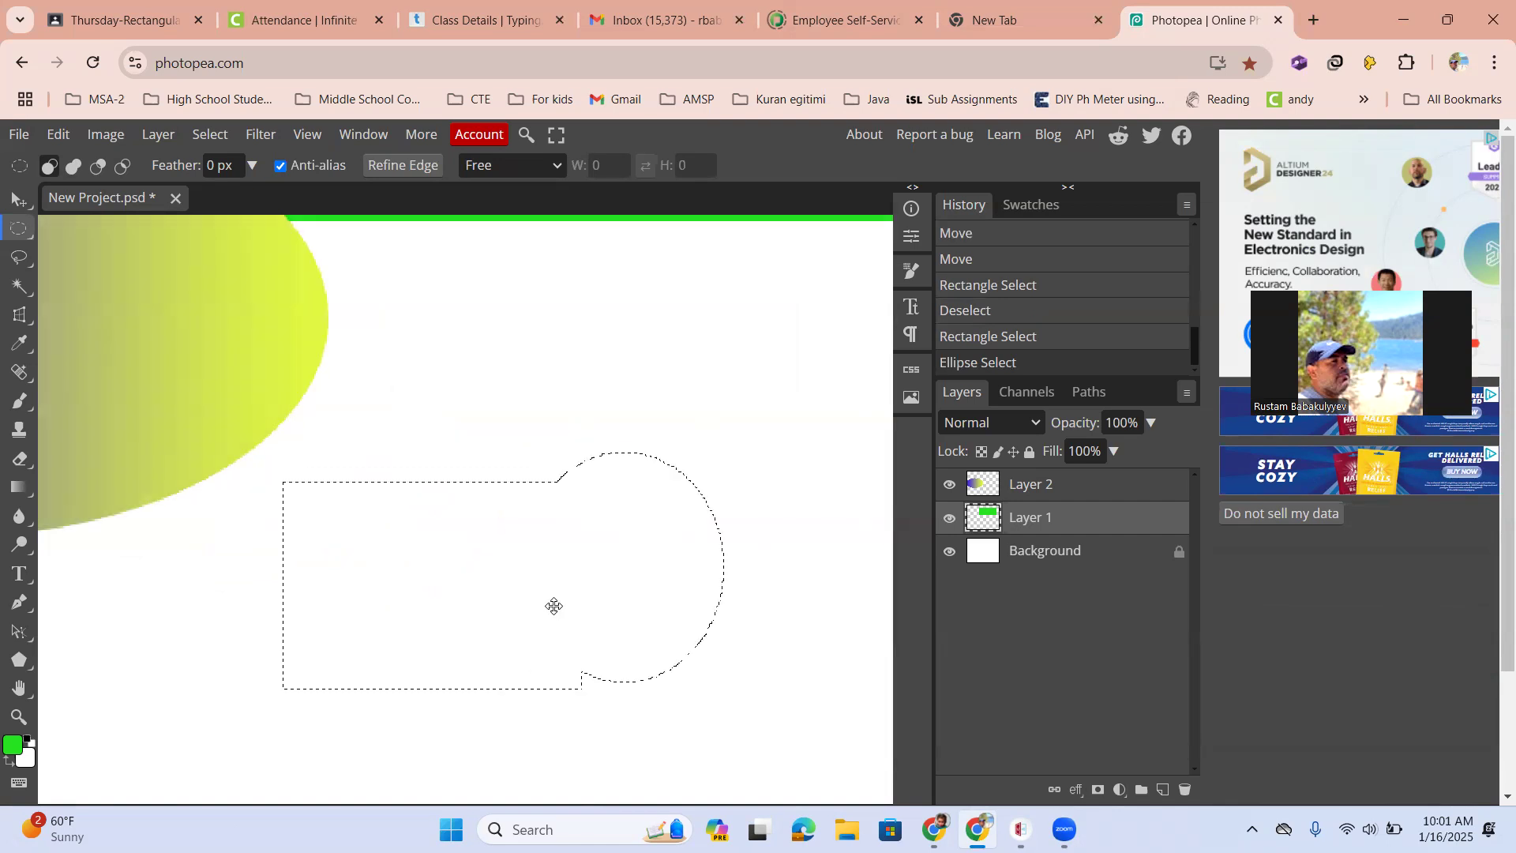
pyautogui.scroll(-1, 496, 636)
pyautogui.press('shift')
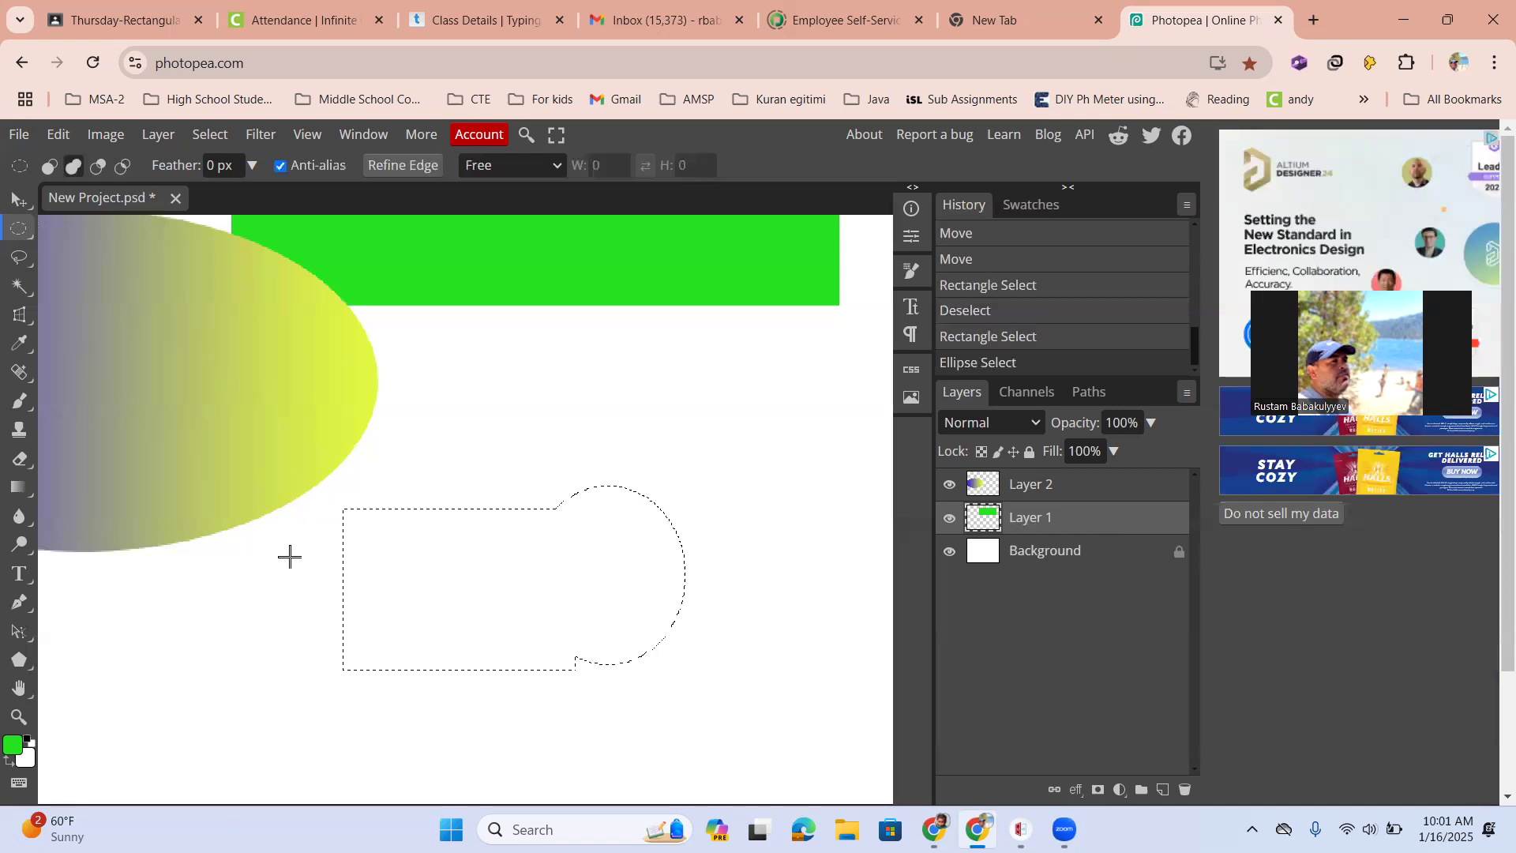
pyautogui.moveTo(280, 586); pyautogui.dragTo(452, 723)
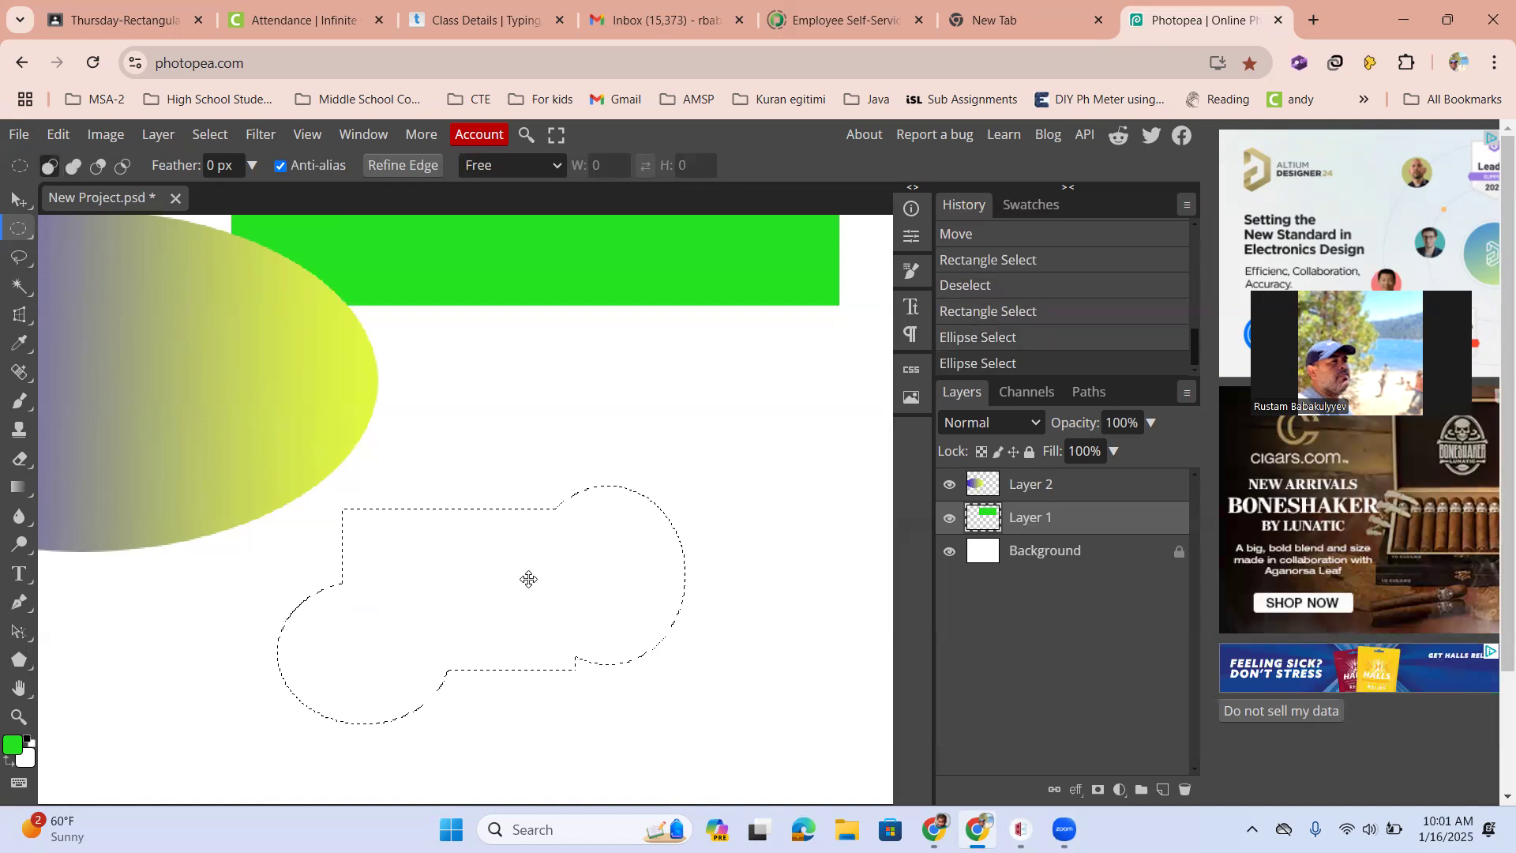
# Create a new layer for the combined selection
pyautogui.rightClick(529, 578)
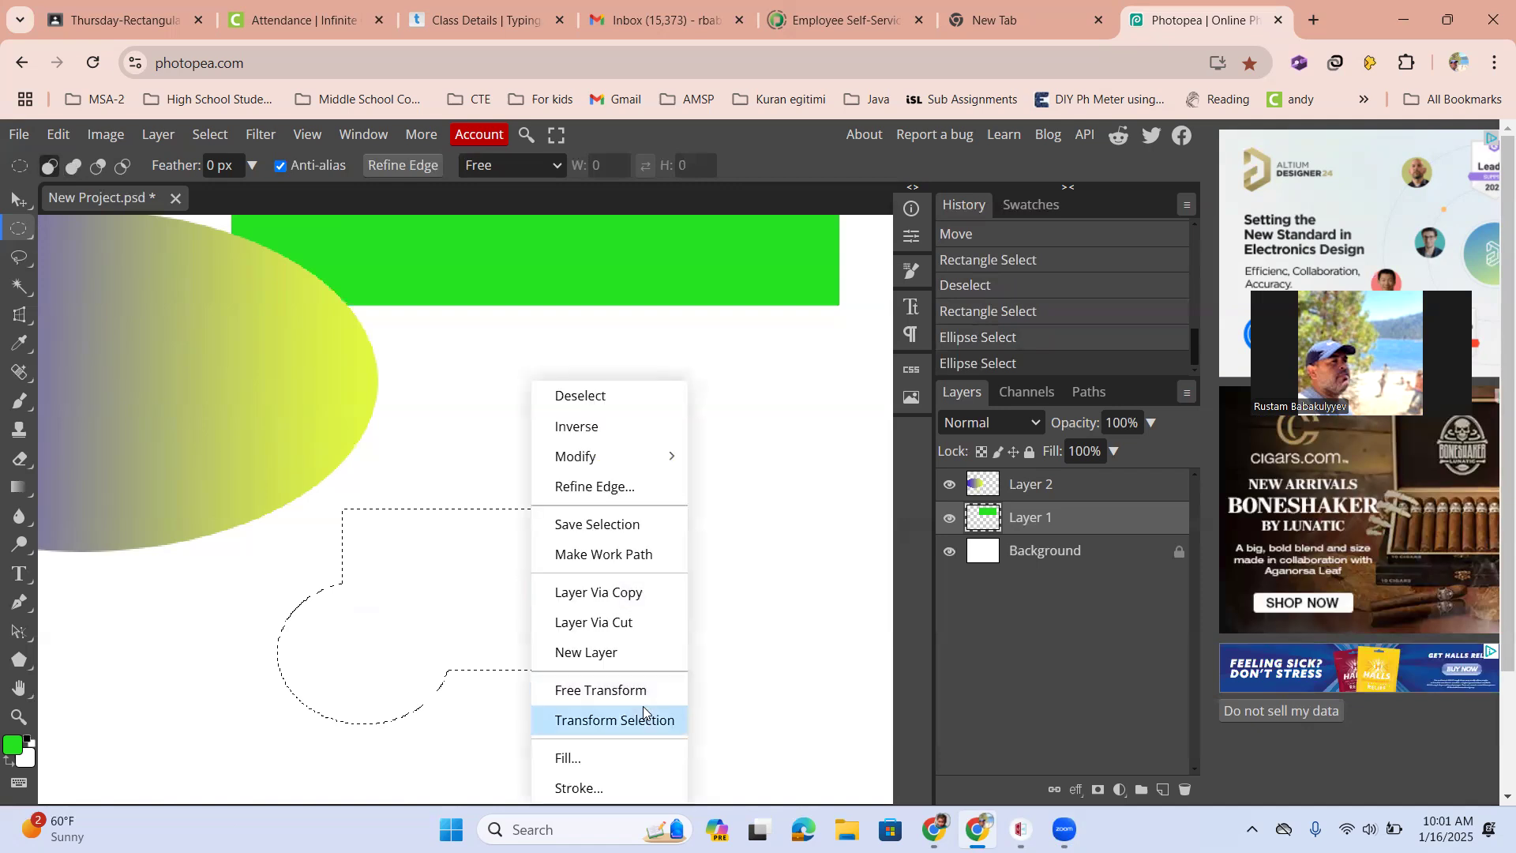
pyautogui.click(627, 662)
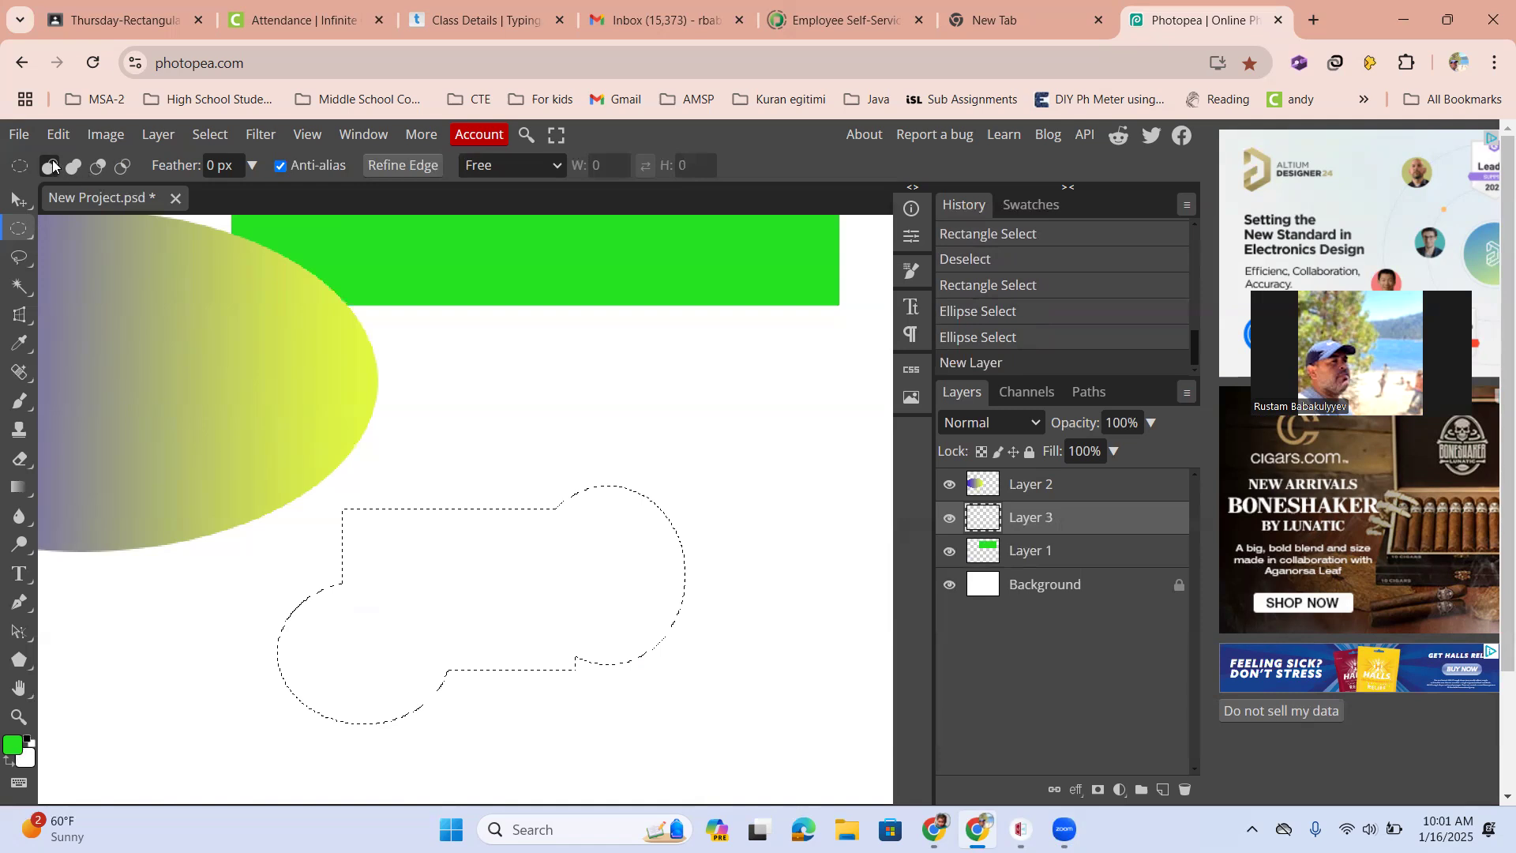
# Choose the Gradient tool, open the Gradient Editor and set the left colour stop to green
pyautogui.click(19, 487)
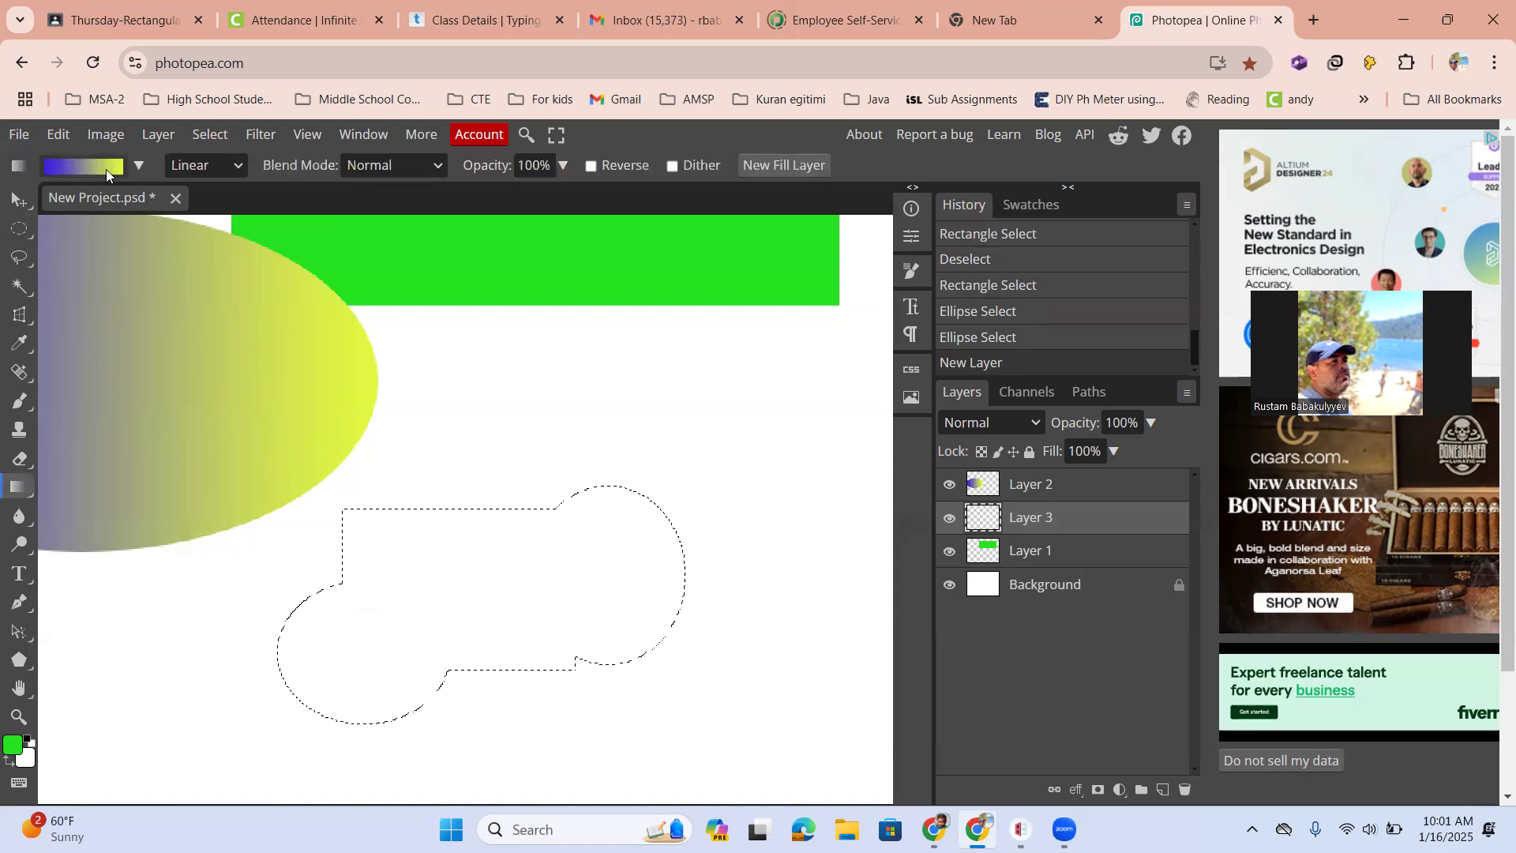
pyautogui.click(106, 169)
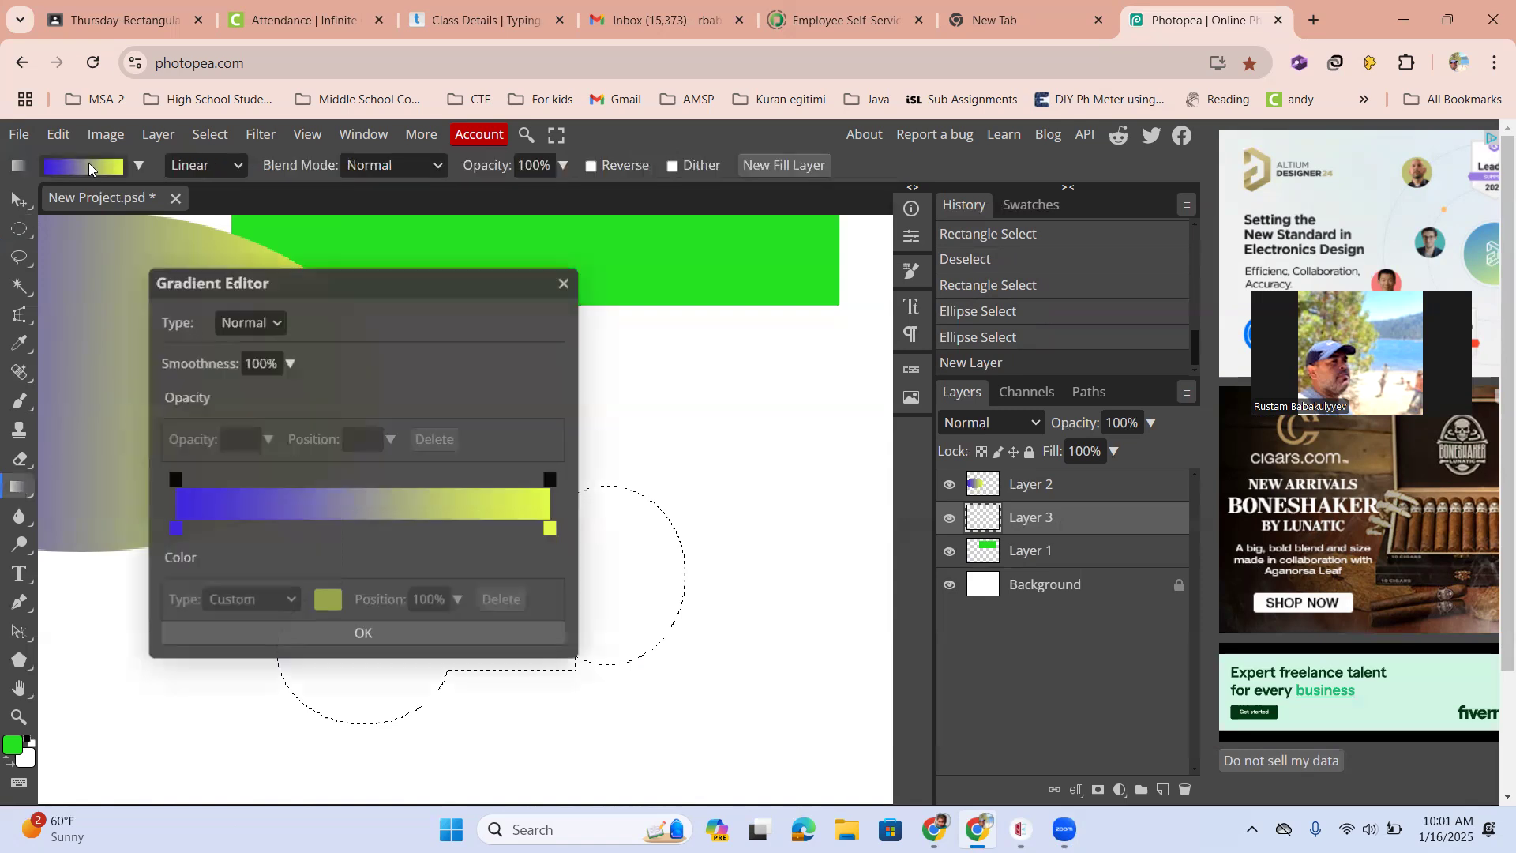
pyautogui.click(177, 528)
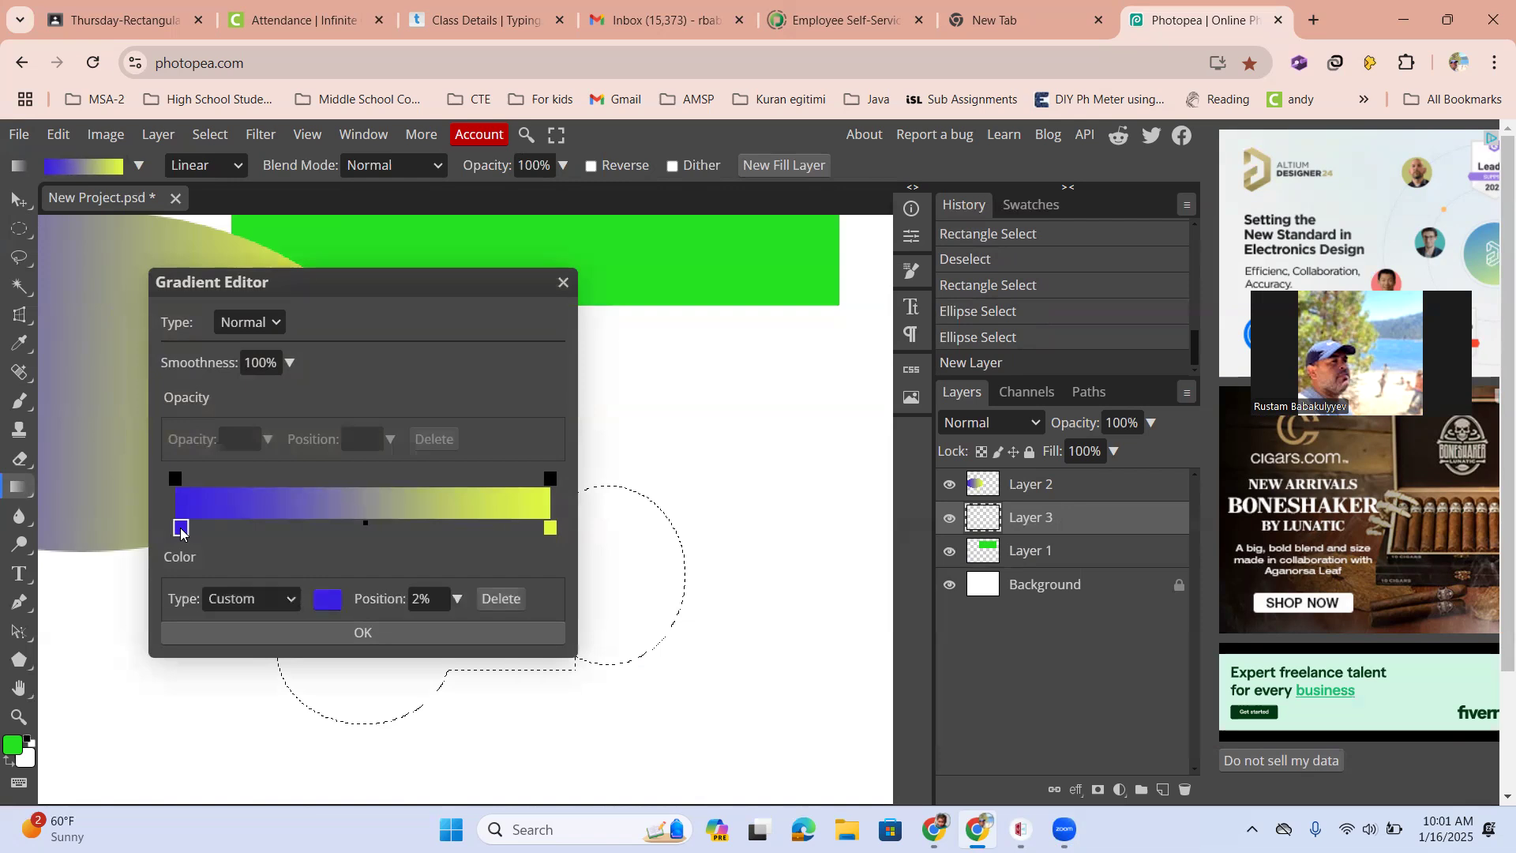
pyautogui.click(328, 600)
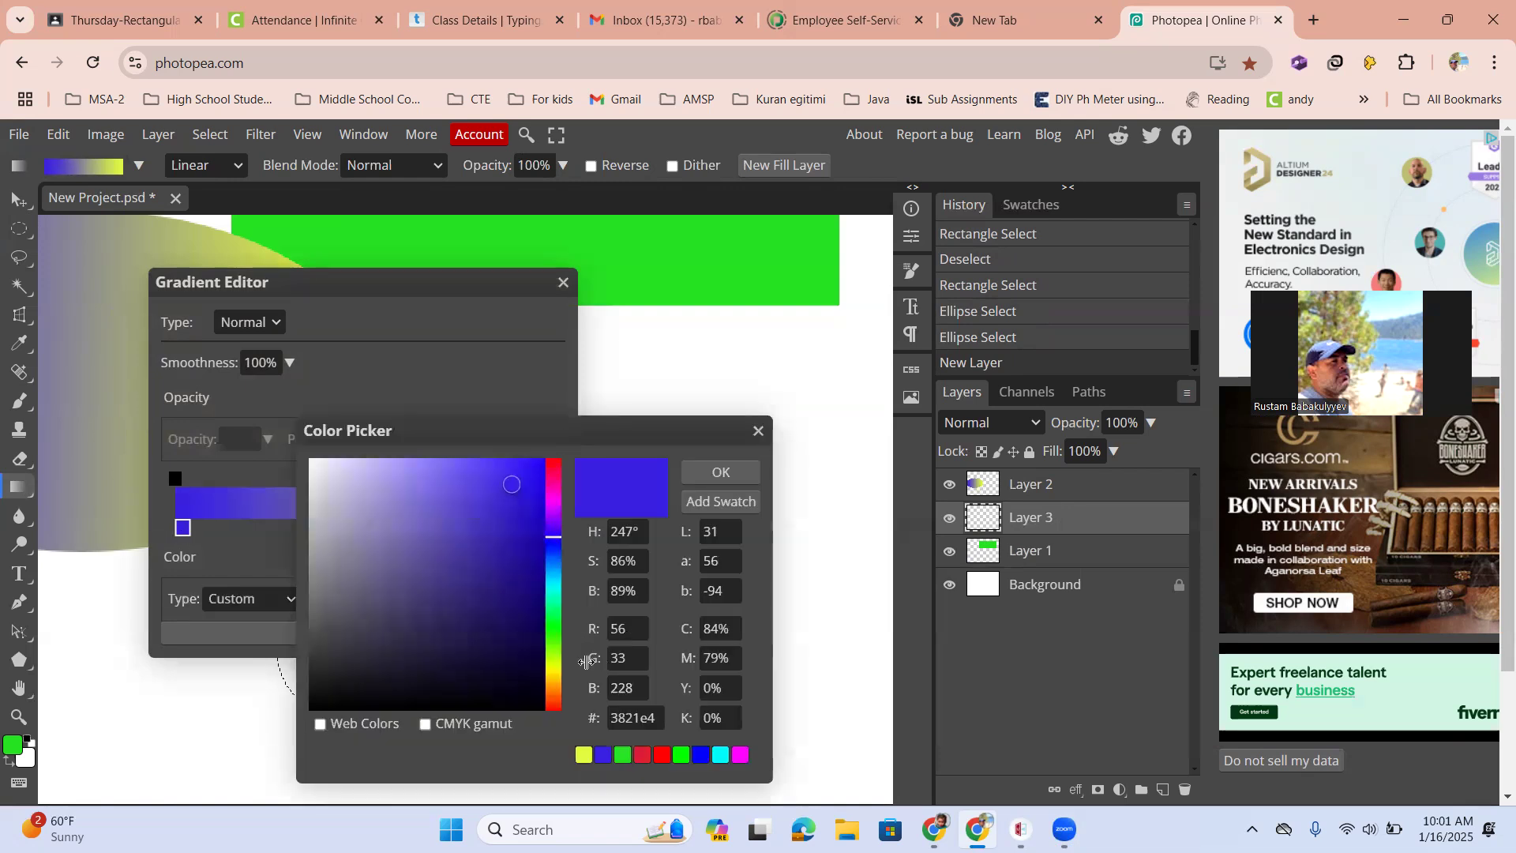
pyautogui.click(556, 622)
pyautogui.click(719, 473)
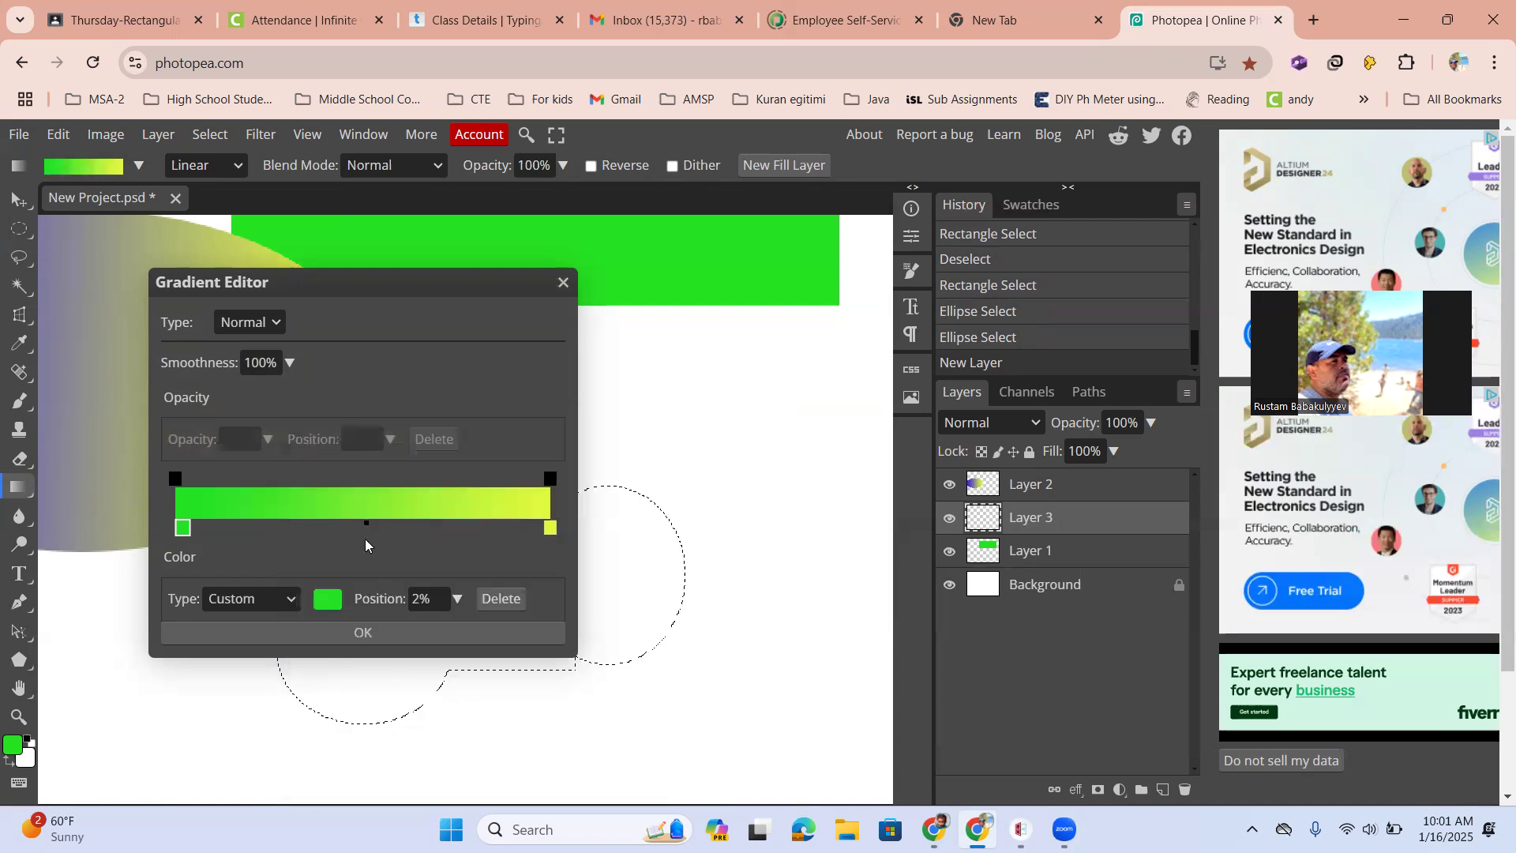
# Add a red colour stop at 46% in the middle of the gradient and close the Gradient Editor
pyautogui.click(349, 526)
pyautogui.doubleClick(349, 526)
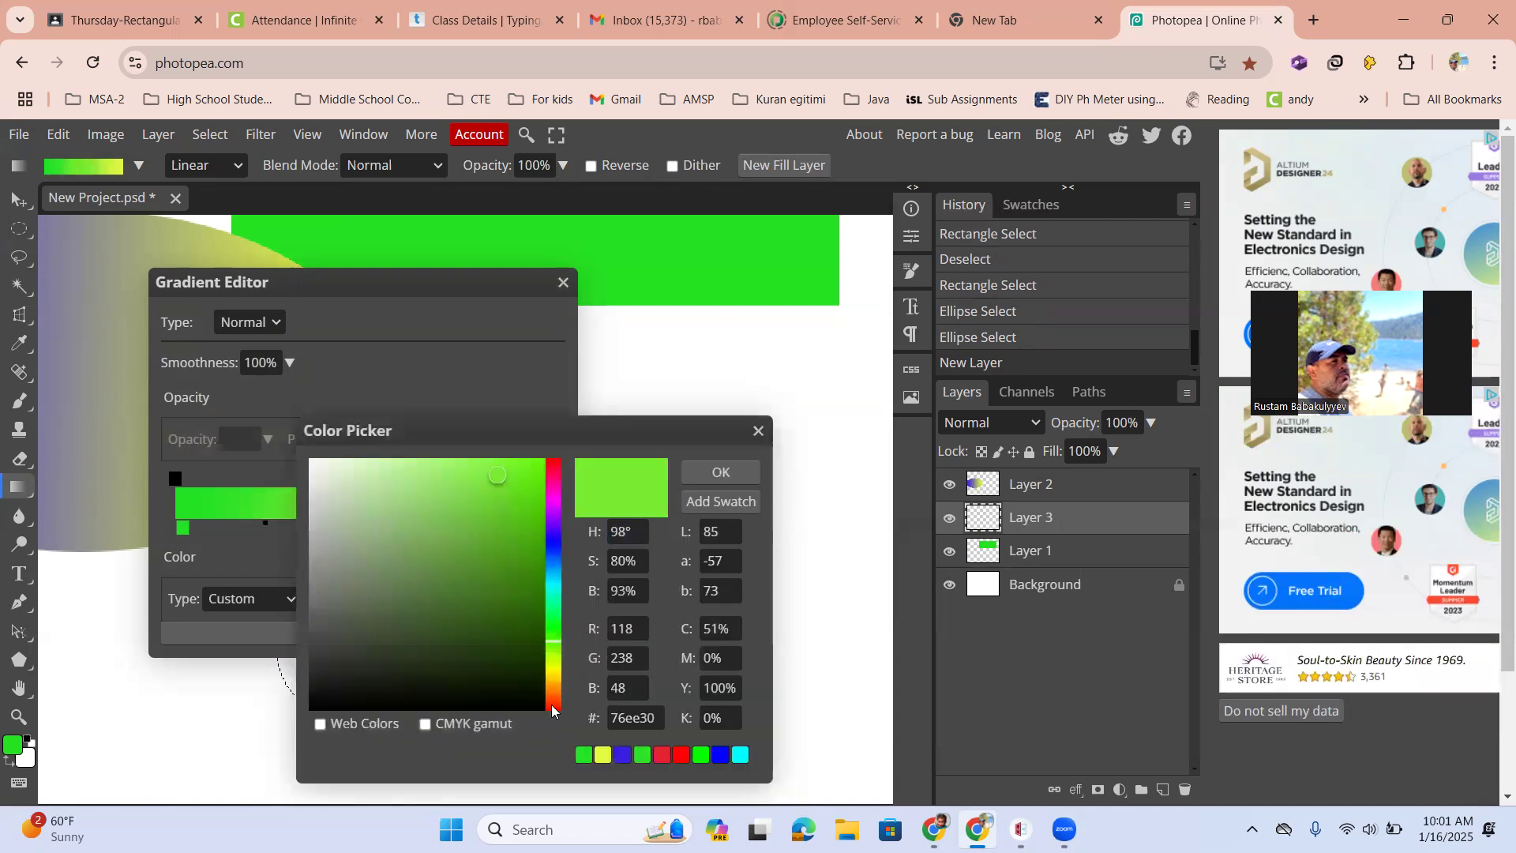
pyautogui.click(552, 708)
pyautogui.click(715, 472)
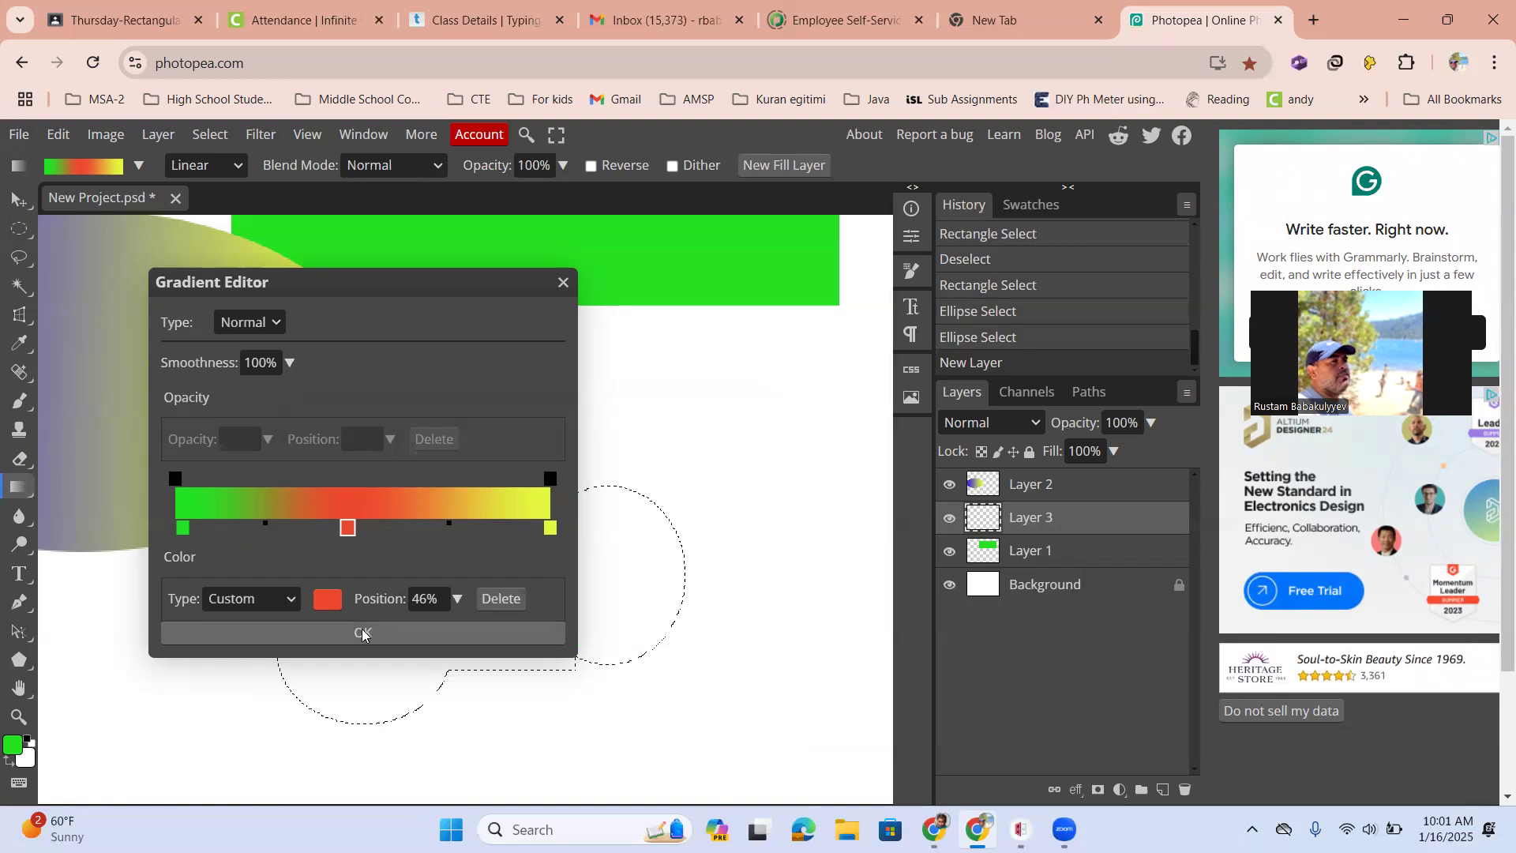
pyautogui.click(404, 637)
# Fill the combined selection with the green-red-yellow gradient diagonally from lower left to upper right, then deselect
pyautogui.moveTo(287, 645); pyautogui.dragTo(650, 555)
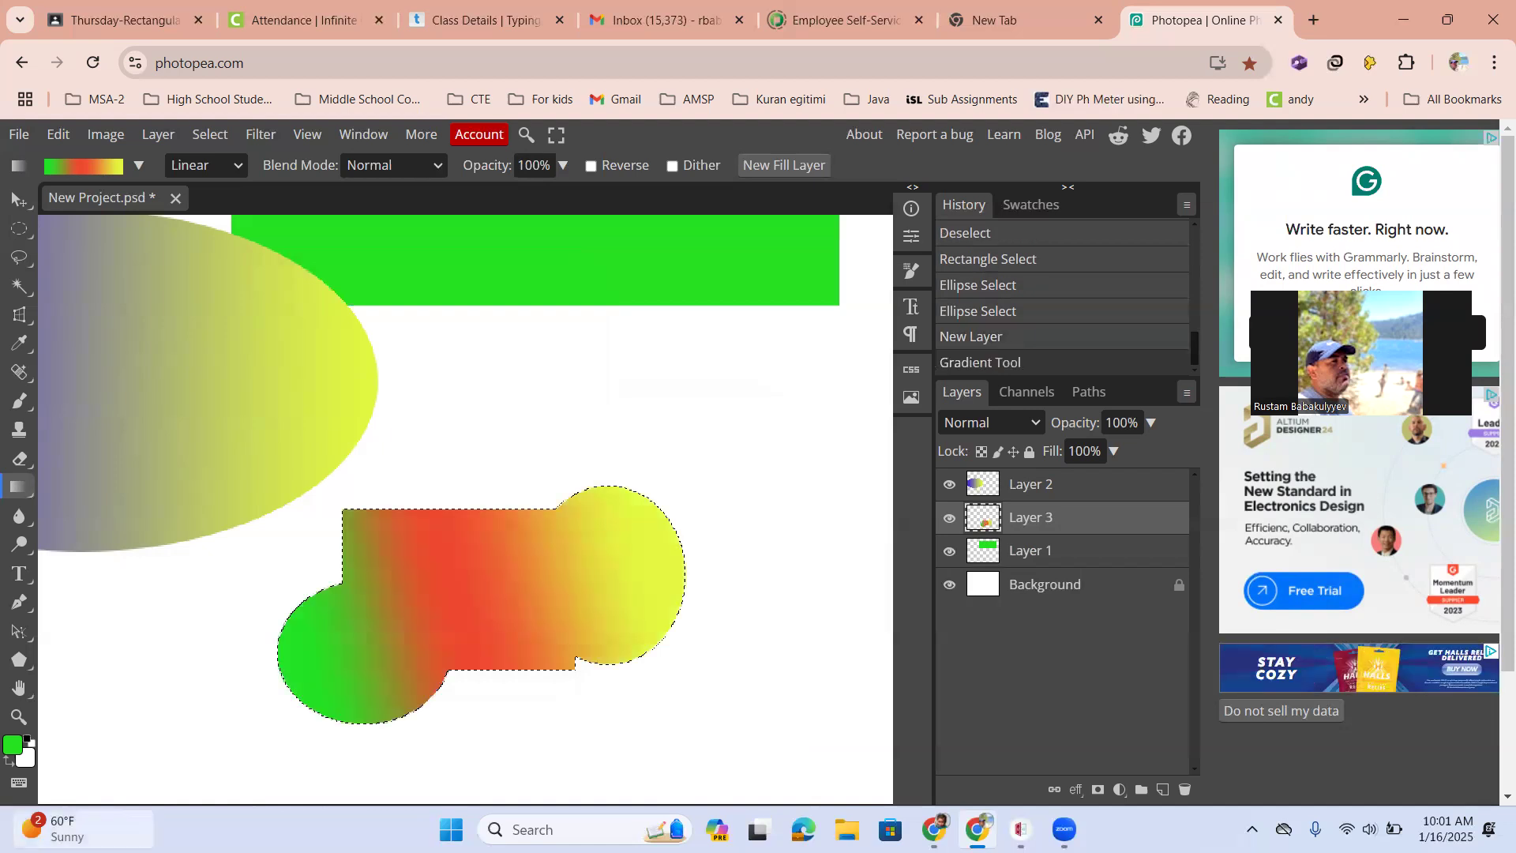
pyautogui.hotkey('ctrl', 'd')
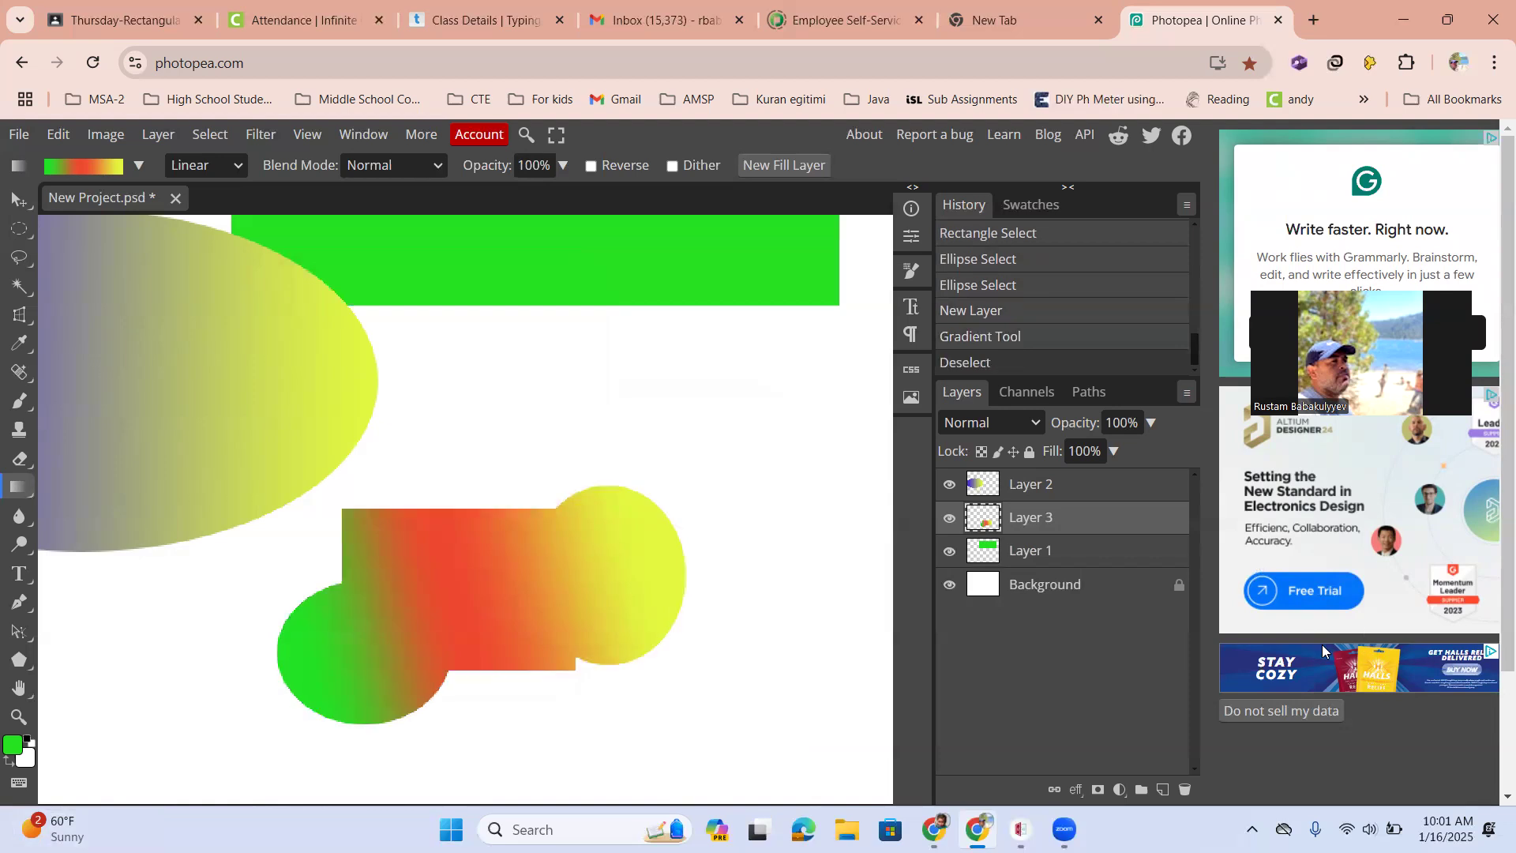
# Rearrange the ellipse, rectangle and gradient shape on the canvas with the Move tool
pyautogui.click(1041, 486)
pyautogui.click(1036, 518)
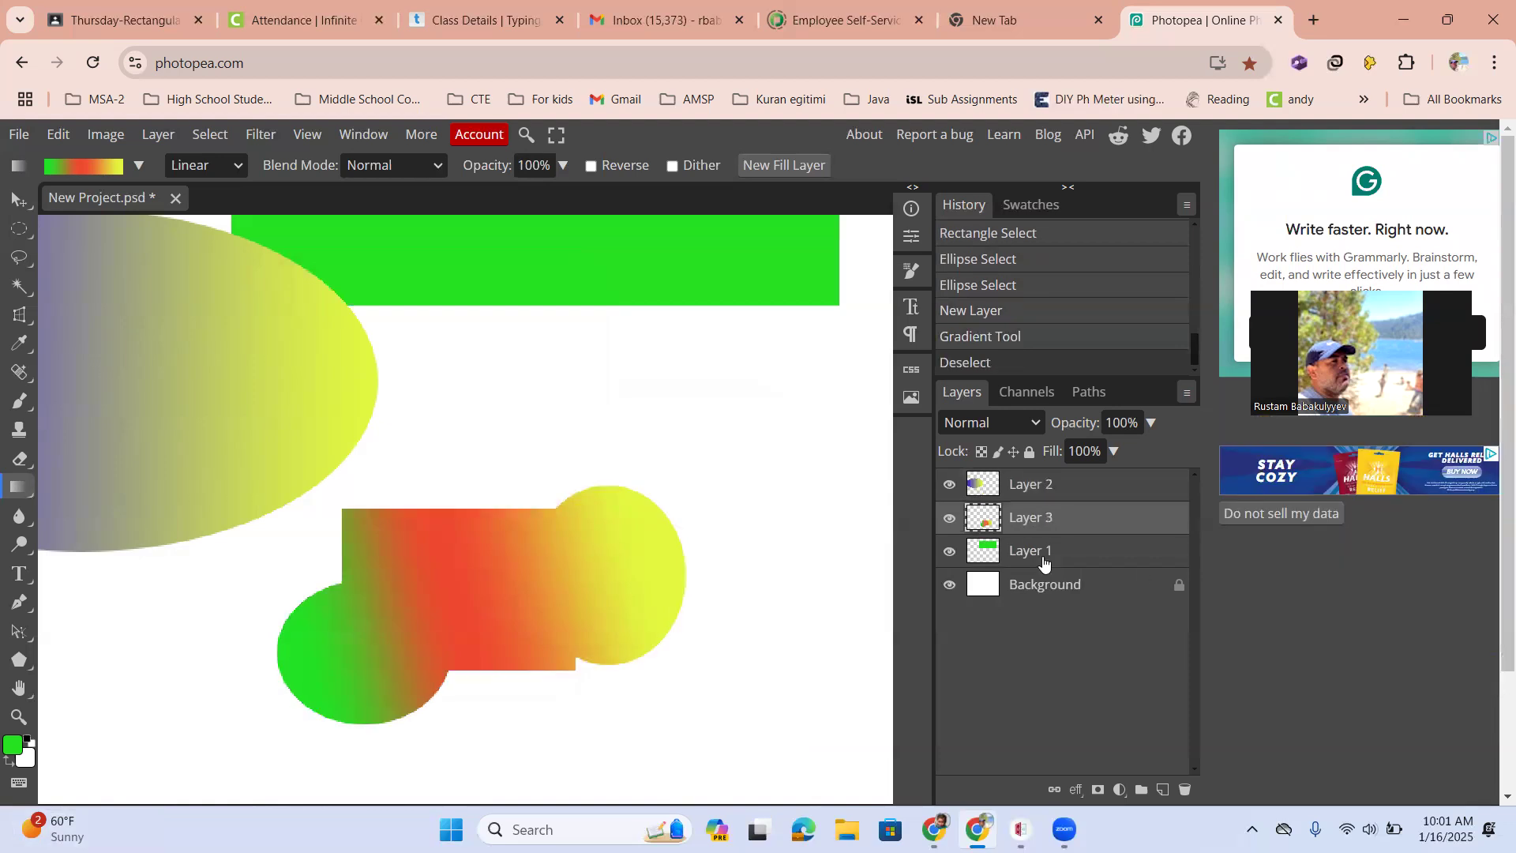
pyautogui.click(1040, 552)
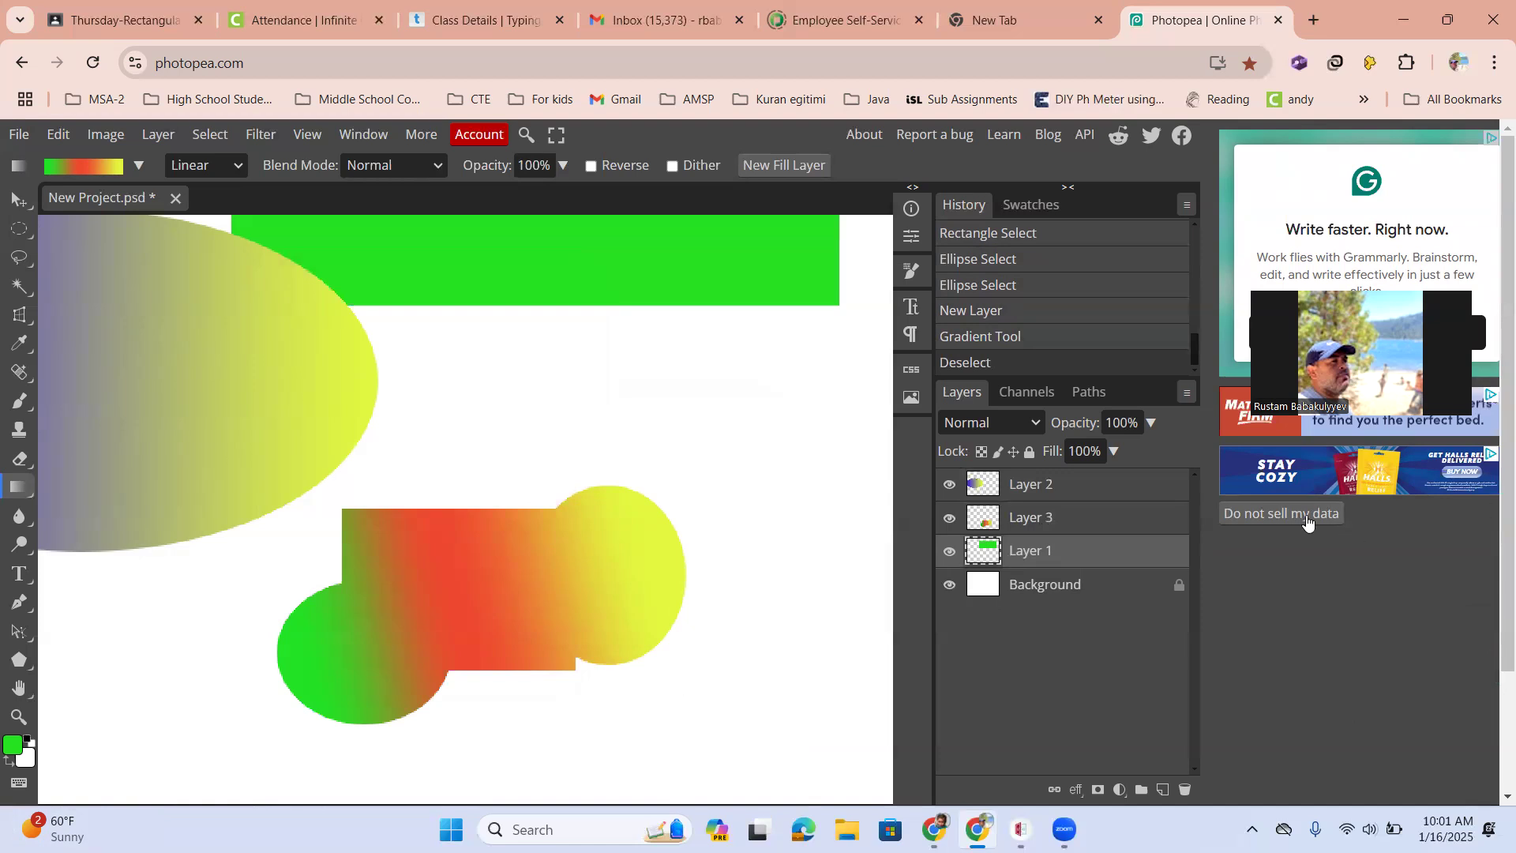
pyautogui.scroll(-2, 1328, 586)
pyautogui.scroll(2, 1328, 586)
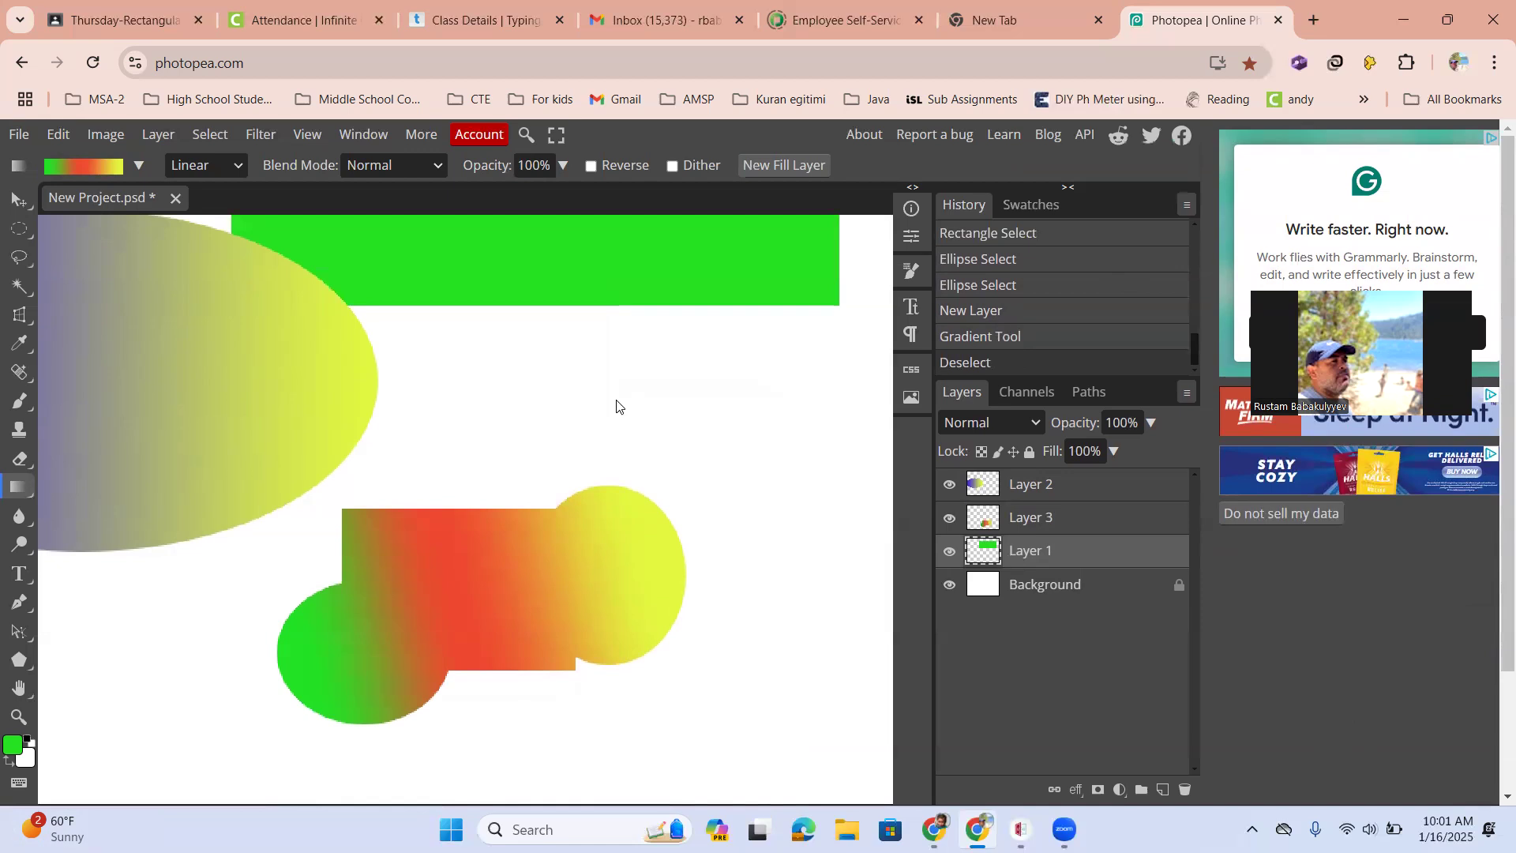
pyautogui.hotkey('ctrl', '0')
pyautogui.scroll(2, 527, 395)
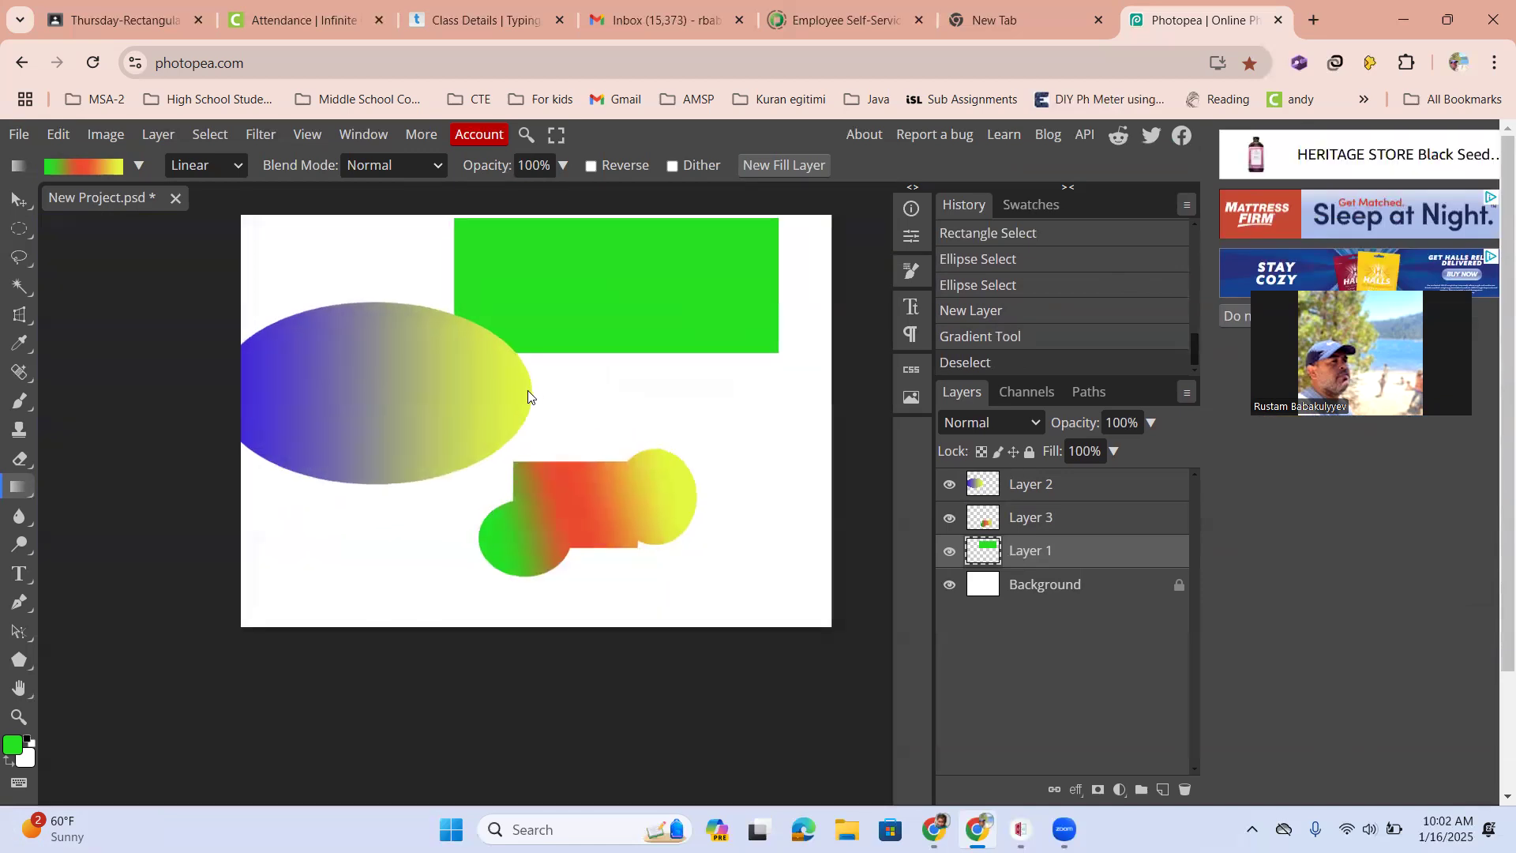
pyautogui.press('v')
pyautogui.moveTo(506, 408); pyautogui.dragTo(453, 478)
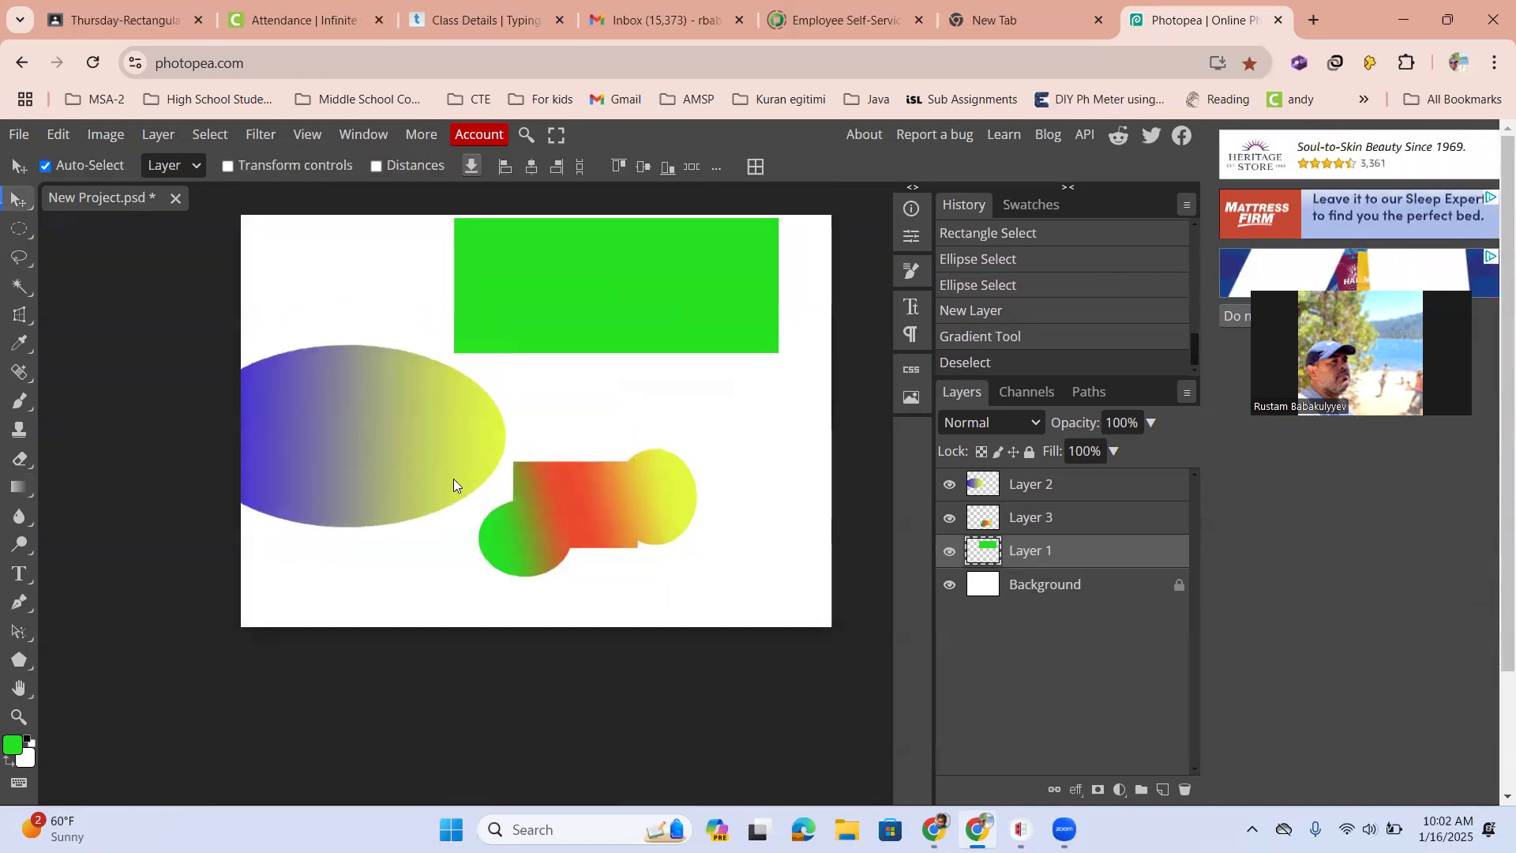
pyautogui.moveTo(608, 503); pyautogui.dragTo(794, 561)
pyautogui.moveTo(677, 358); pyautogui.dragTo(616, 516)
pyautogui.moveTo(587, 374); pyautogui.dragTo(621, 328)
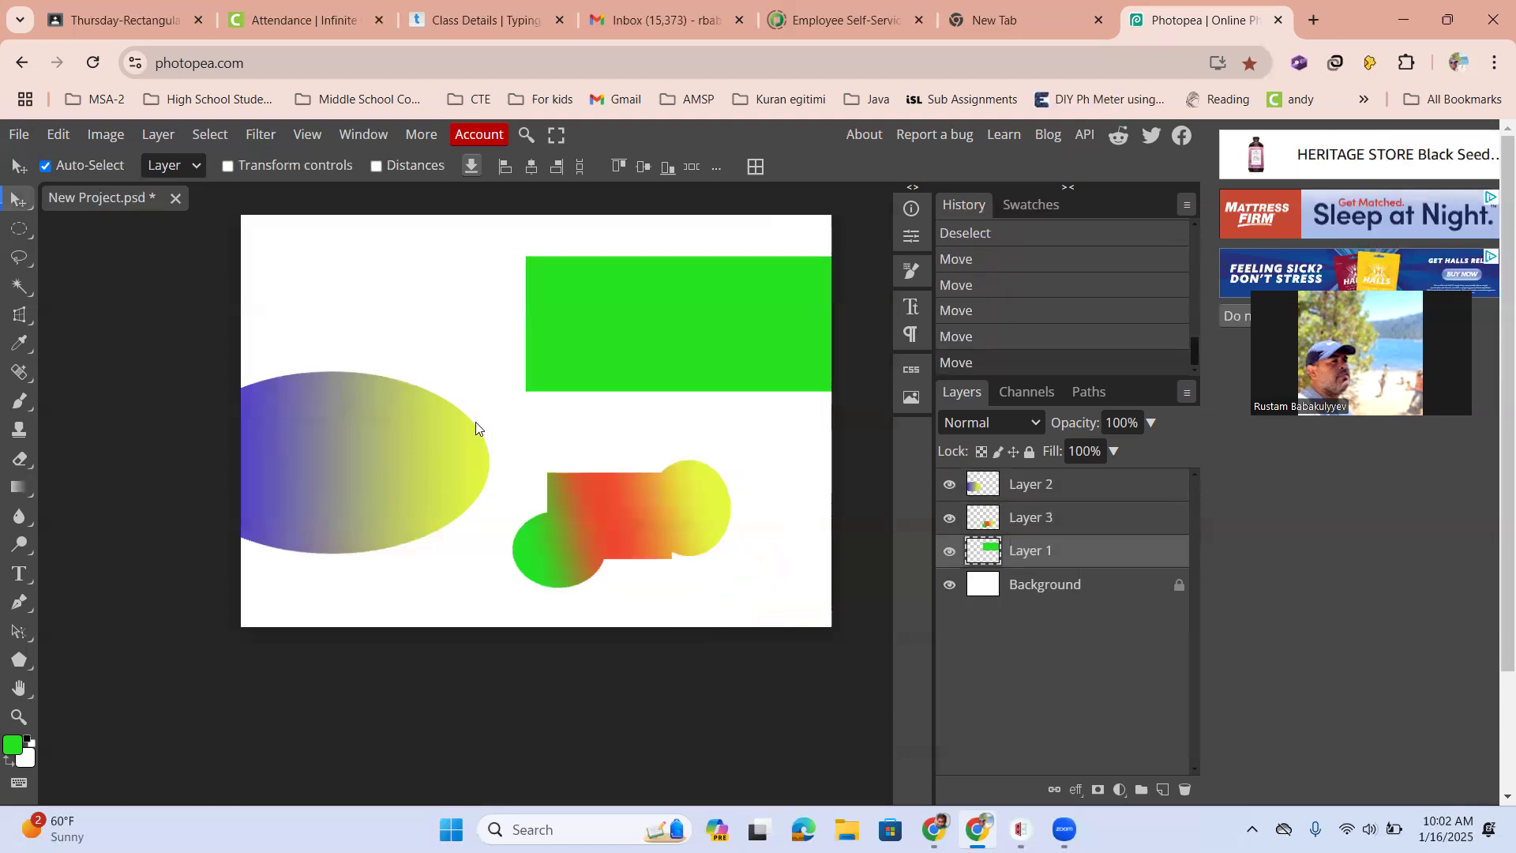
pyautogui.moveTo(423, 446); pyautogui.dragTo(440, 324)
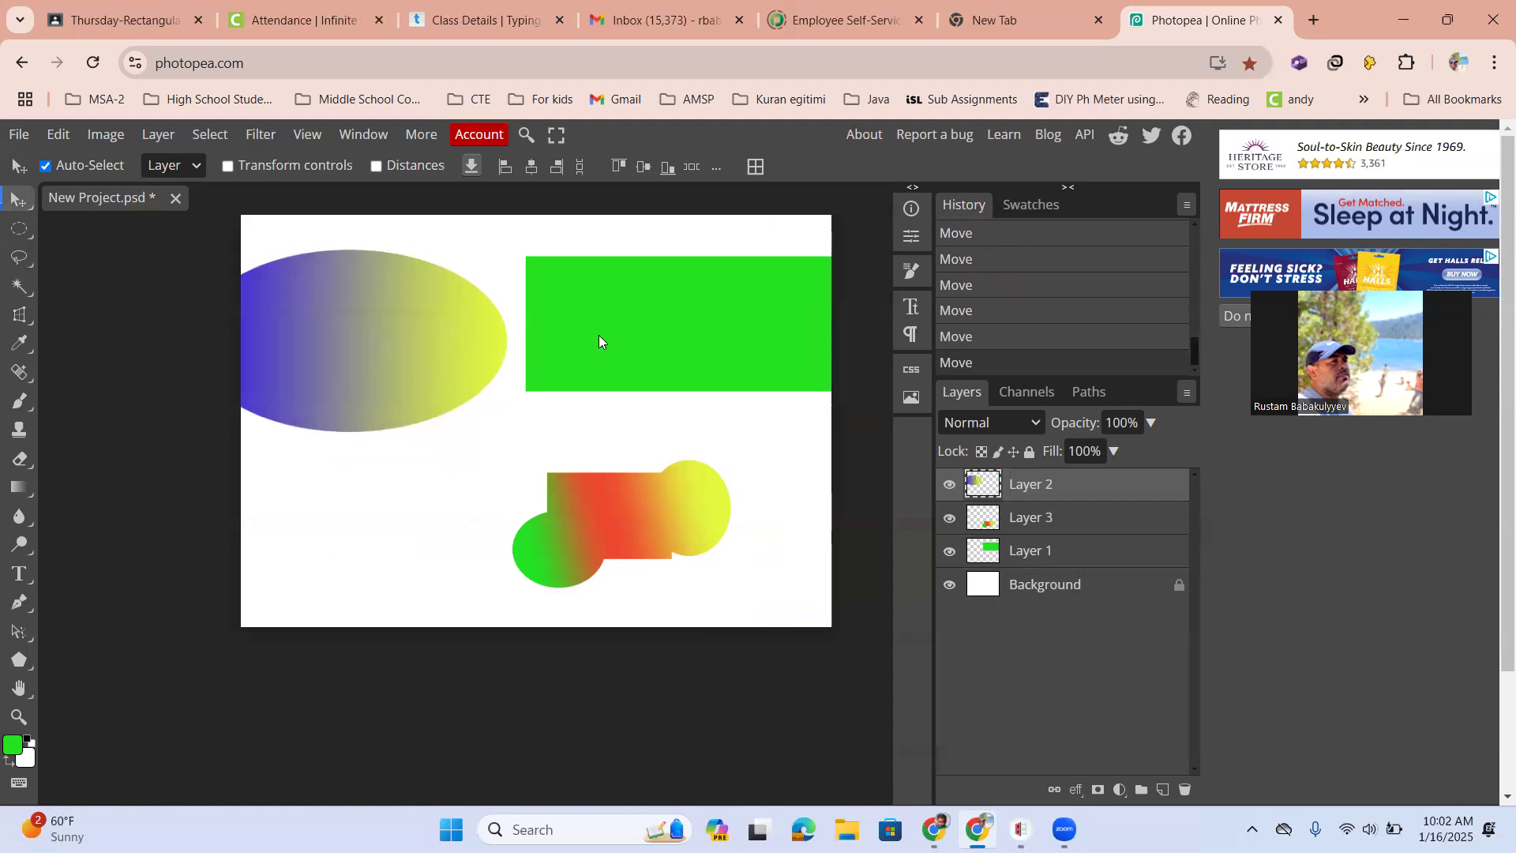
pyautogui.moveTo(671, 327)
pyautogui.mouseDown()
pyautogui.moveTo(646, 308)
pyautogui.moveTo(670, 311)
pyautogui.mouseUp()
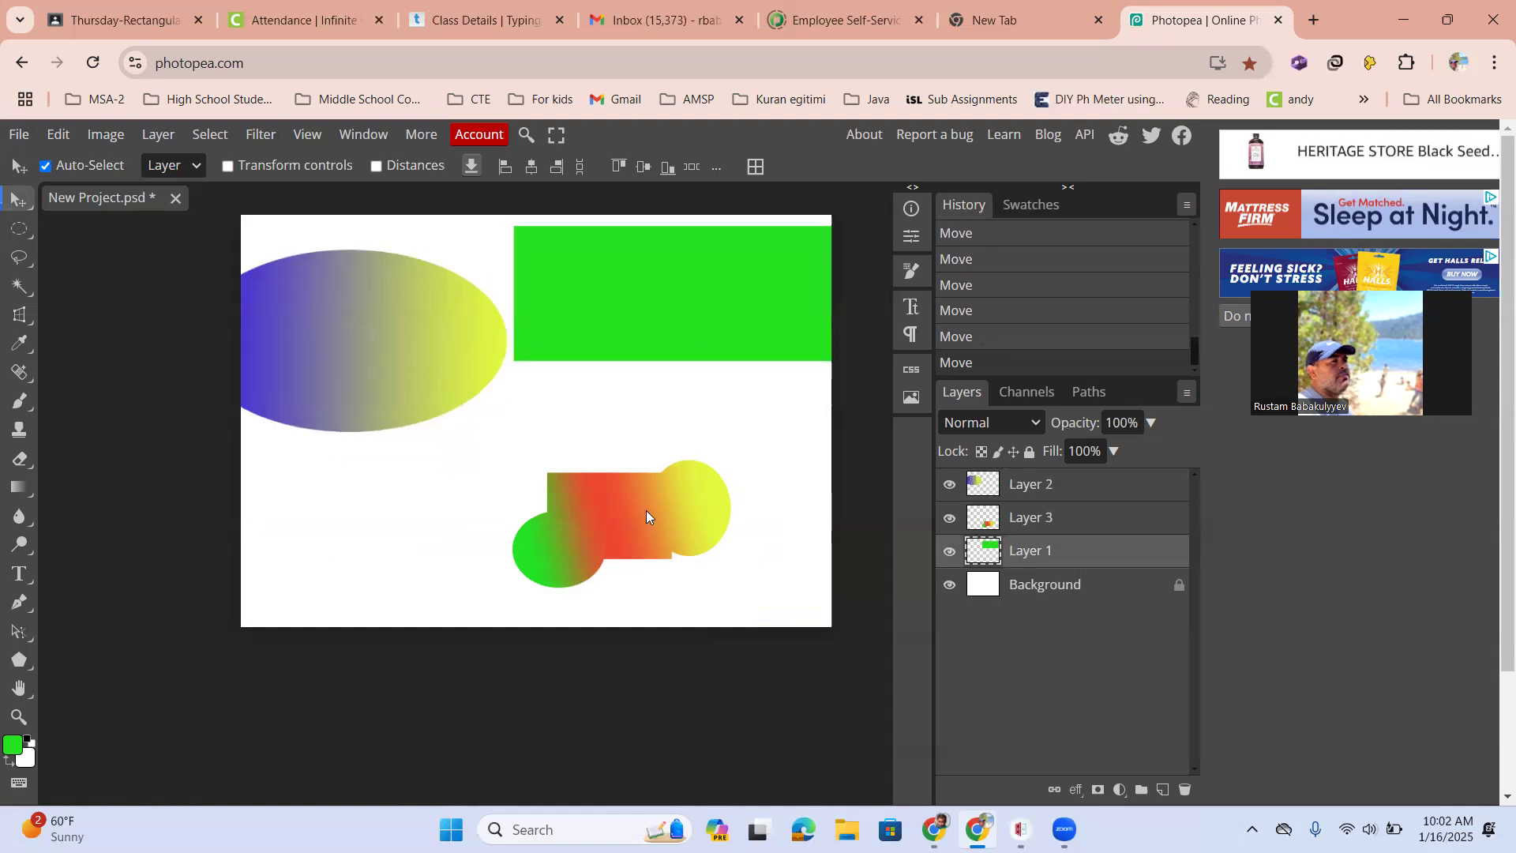
pyautogui.moveTo(646, 510); pyautogui.dragTo(571, 508)
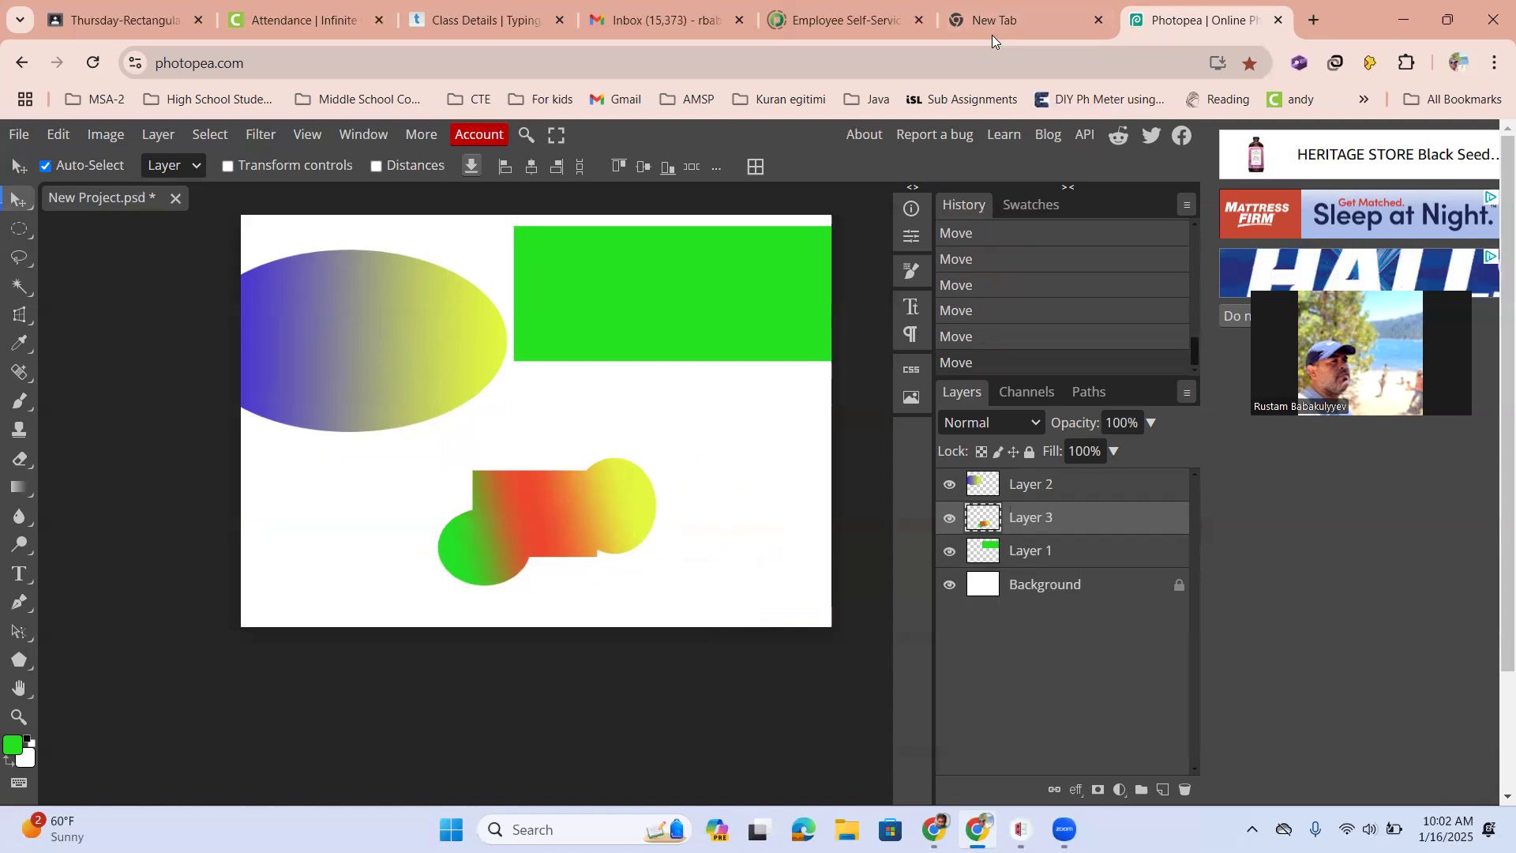
# Export the image as a JPG named New Project at 800 × 600 px and 70% quality
pyautogui.click(22, 136)
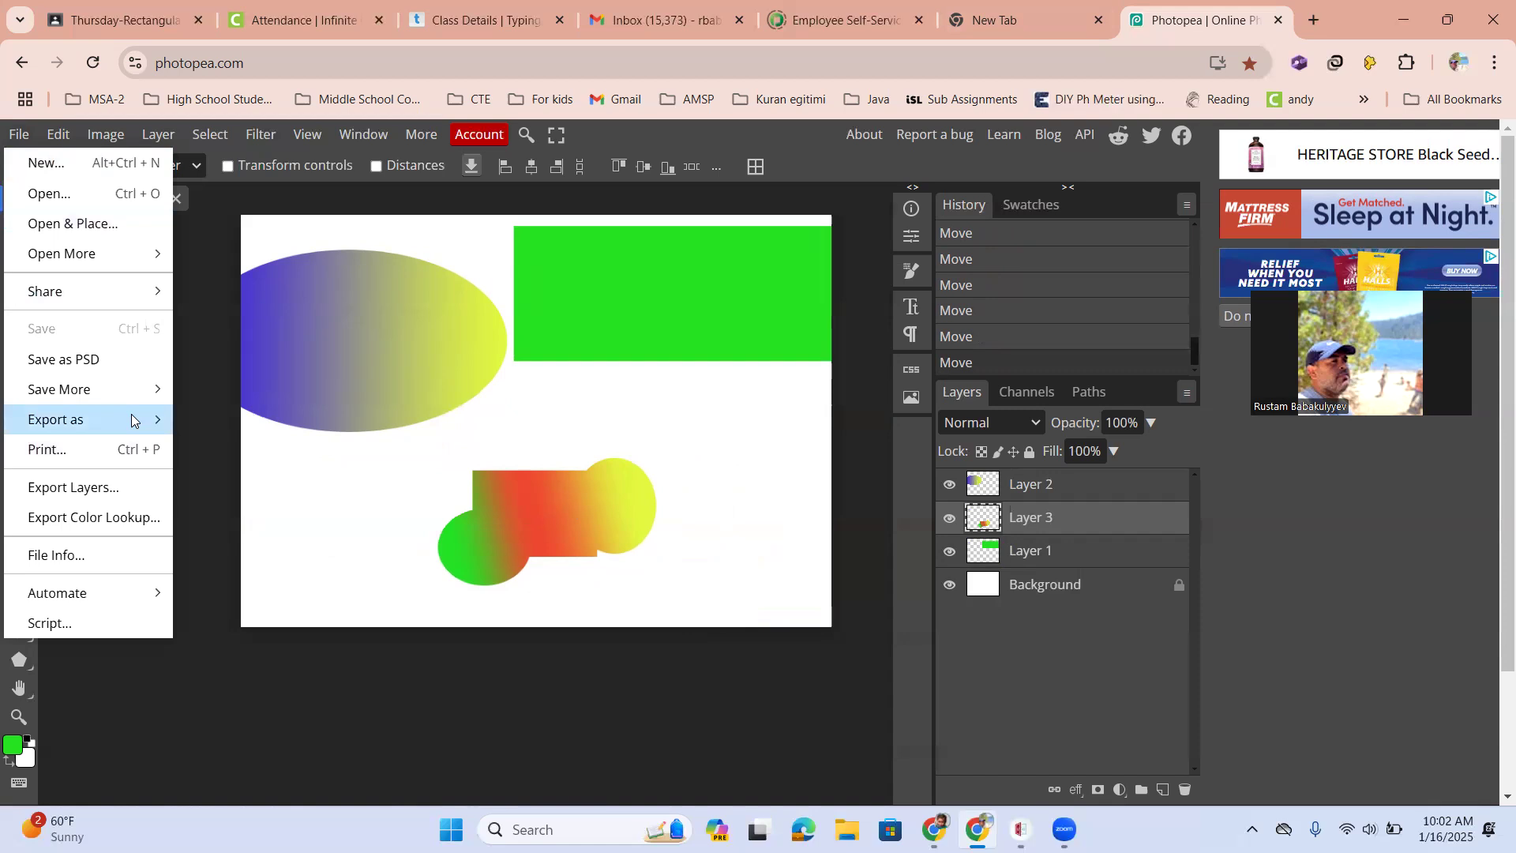
pyautogui.moveTo(129, 419)
pyautogui.click(223, 449)
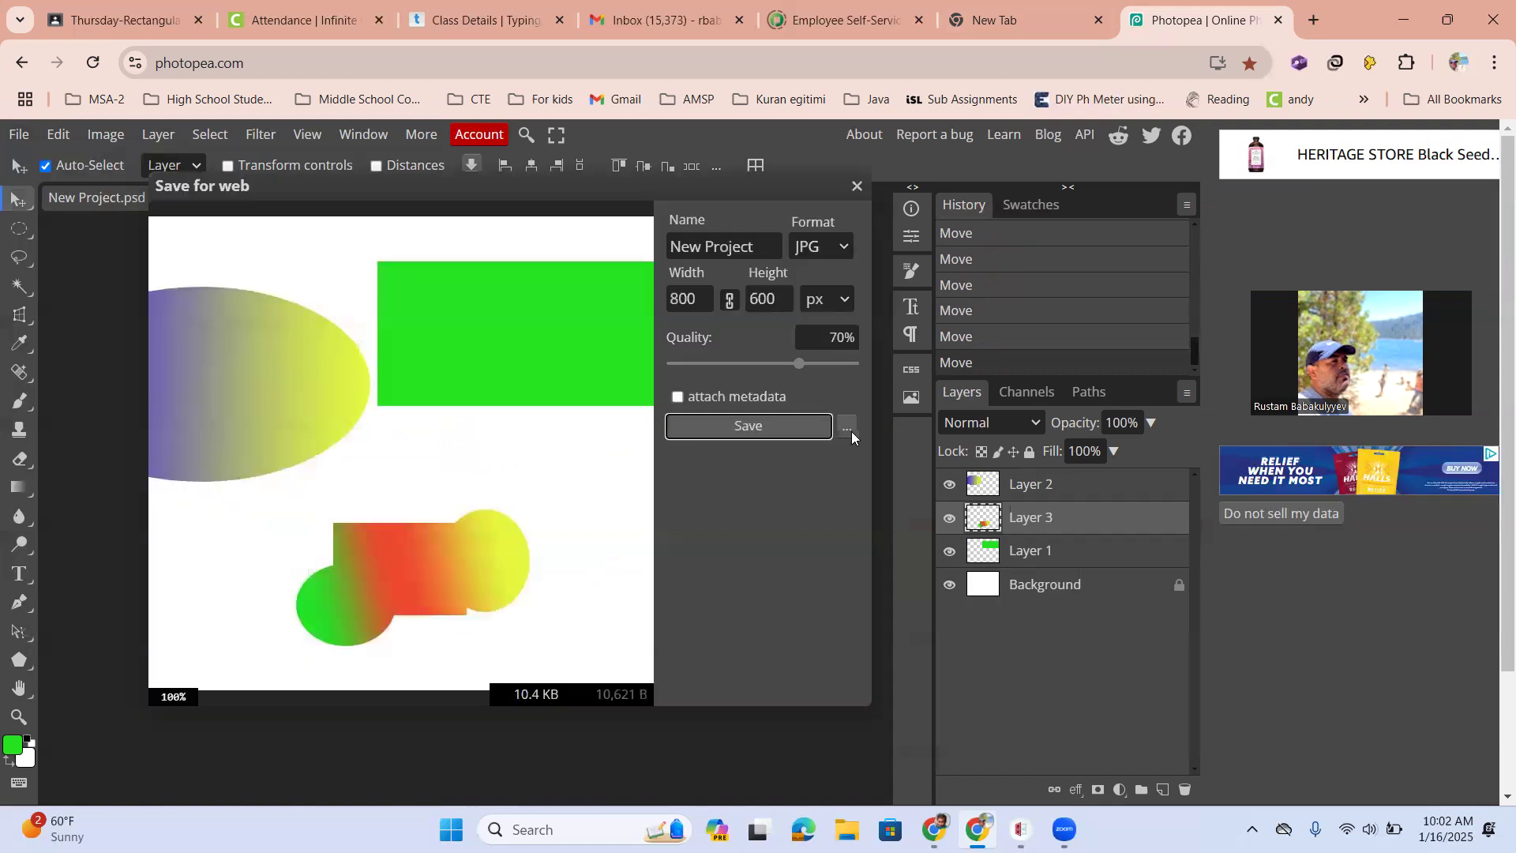
pyautogui.click(787, 432)
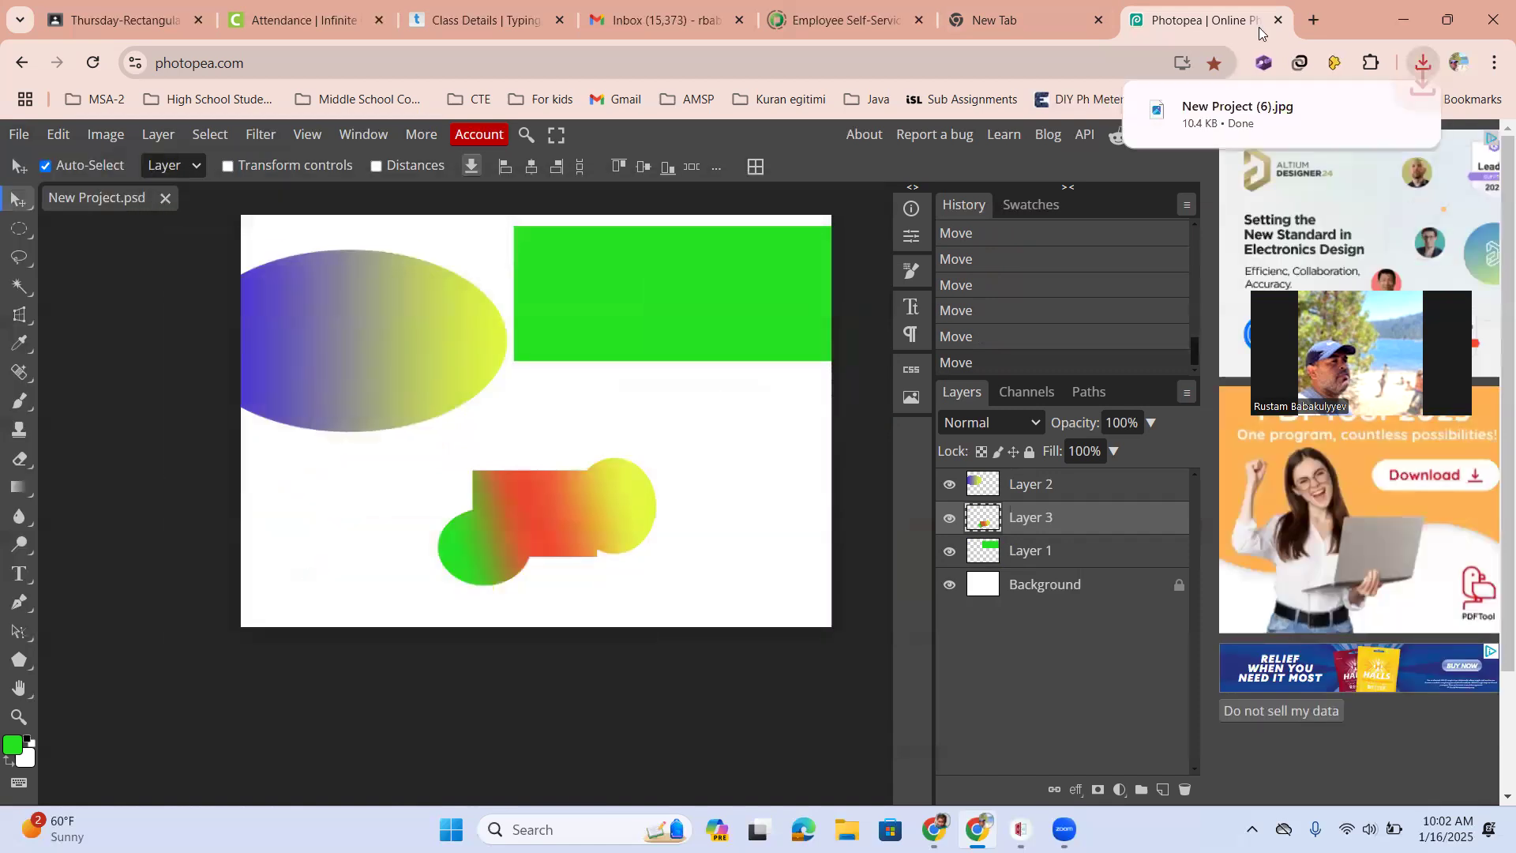